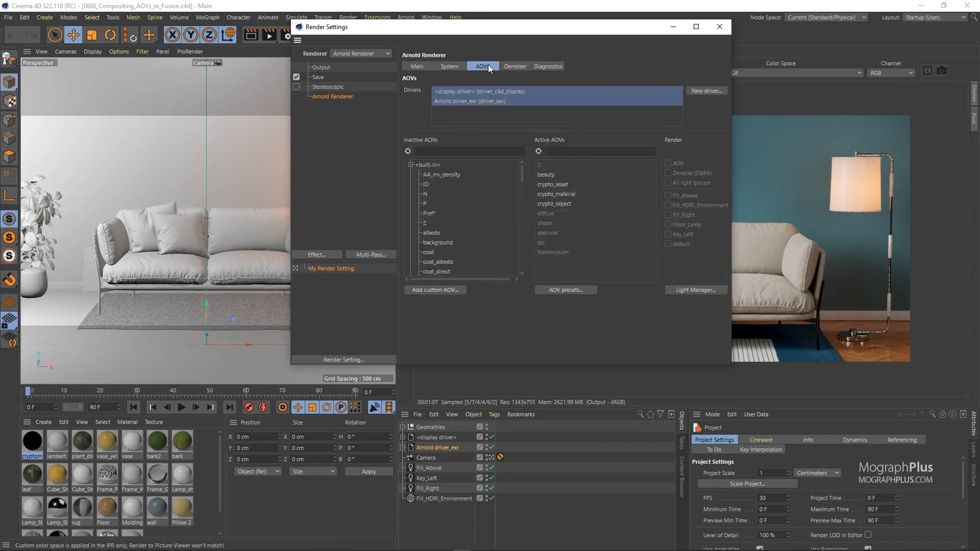
Select the Arnold driver_exr driver and review its list of active AOVs.
{"action": "left_click_drag", "start_coordinate": [496, 32], "coordinate": [268, 53]}
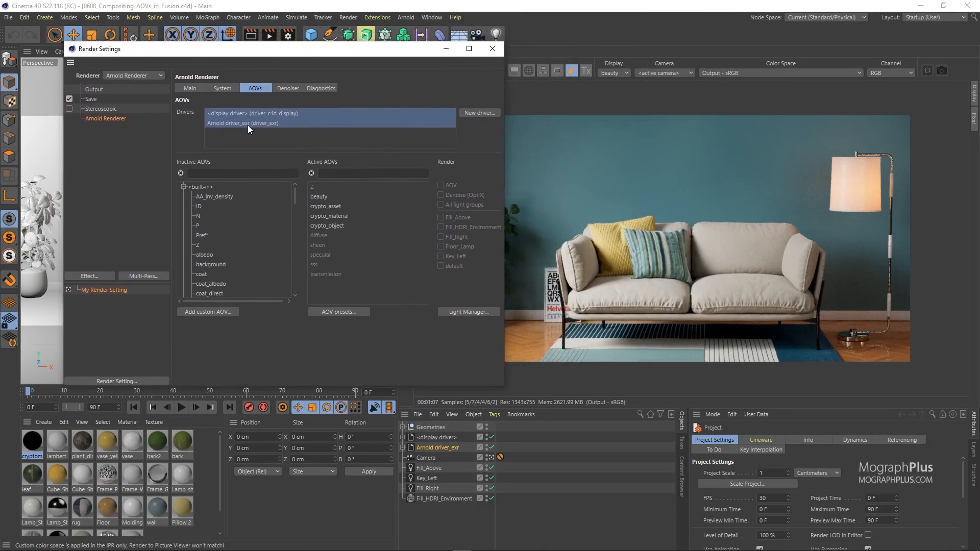
{"action": "left_click", "coordinate": [247, 125]}
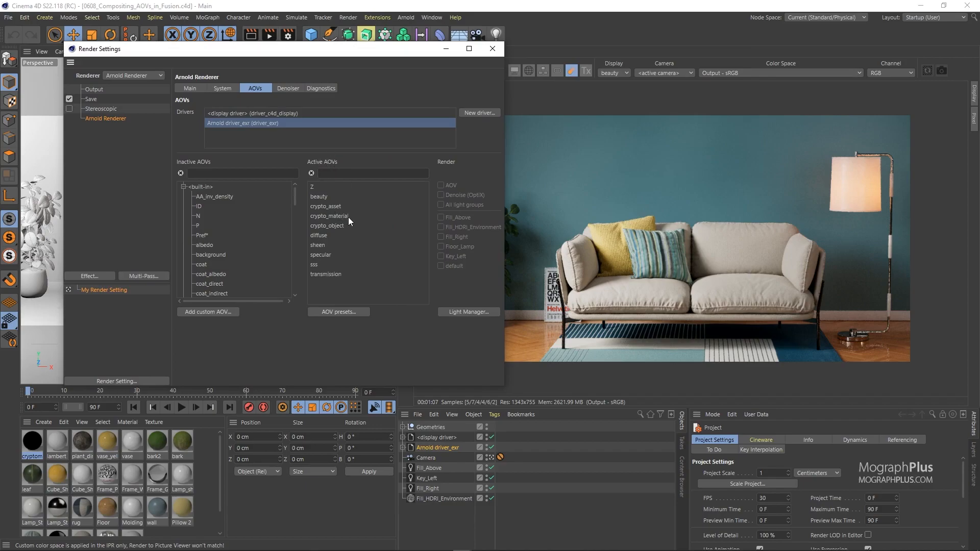
{"action": "left_click", "coordinate": [333, 237]}
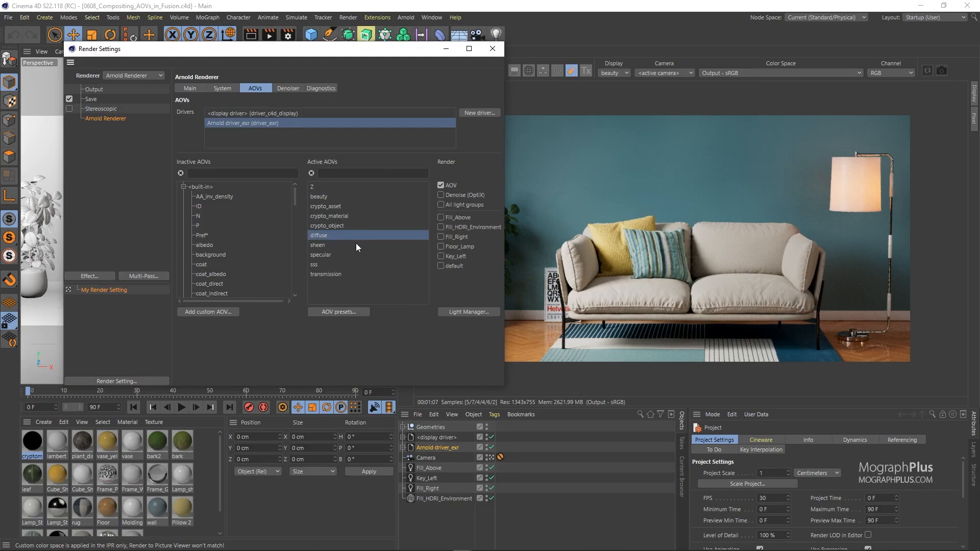
{"action": "left_click", "coordinate": [330, 255]}
{"action": "left_click", "coordinate": [321, 264]}
{"action": "left_click", "coordinate": [322, 274]}
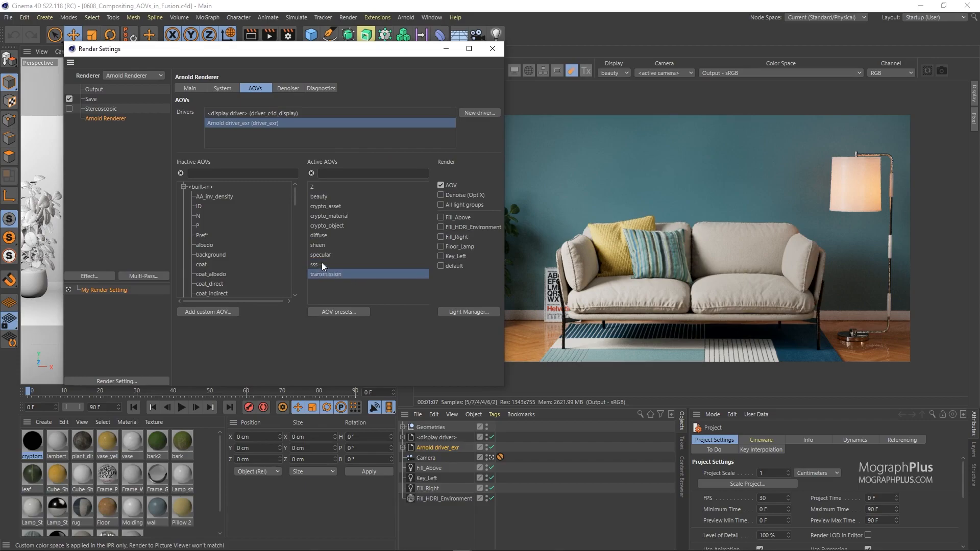
{"action": "left_click", "coordinate": [321, 245]}
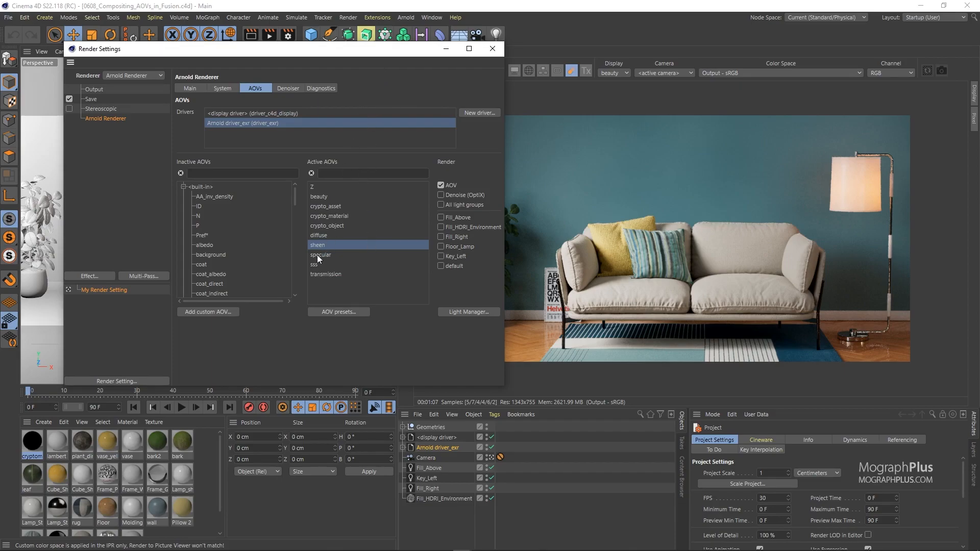
Search the inactive AOVs for "diff", inspect the diffuse entries, and clear the search.
{"action": "type", "text": "diff"}
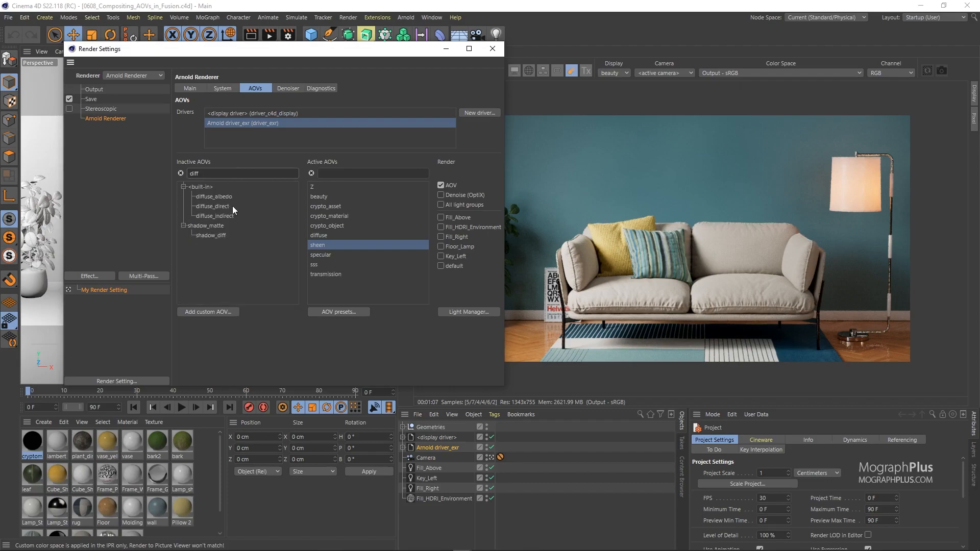
{"action": "left_click", "coordinate": [228, 207]}
{"action": "left_click", "coordinate": [225, 216]}
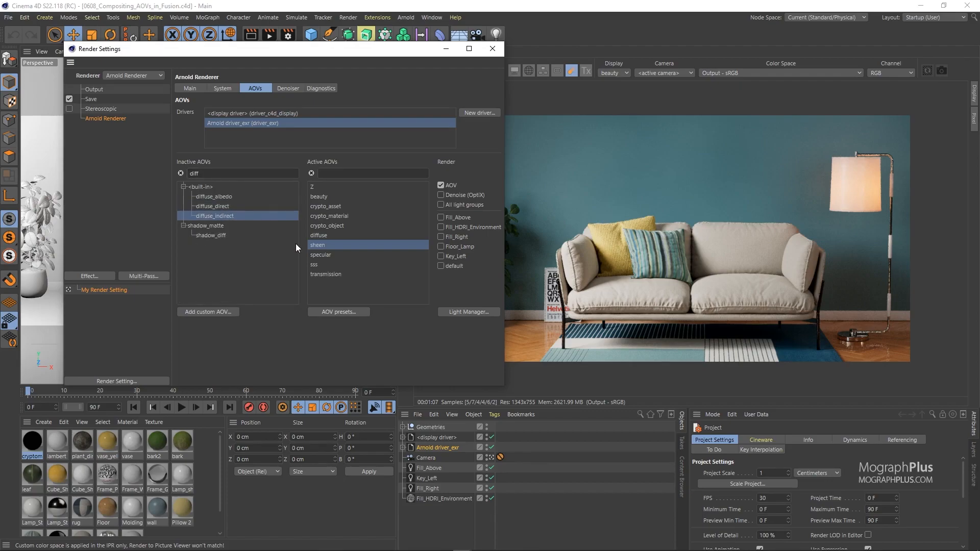
{"action": "left_click", "coordinate": [319, 234]}
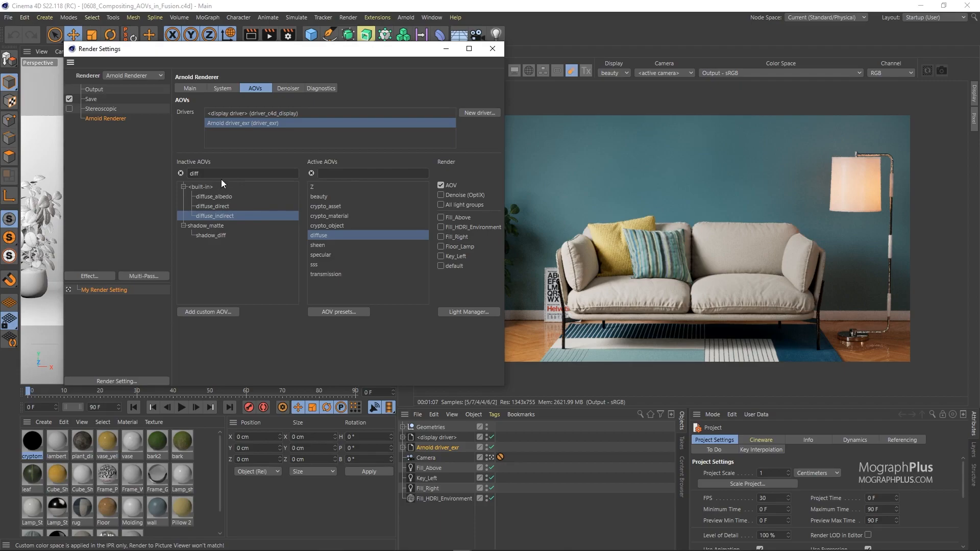
{"action": "left_click", "coordinate": [181, 173]}
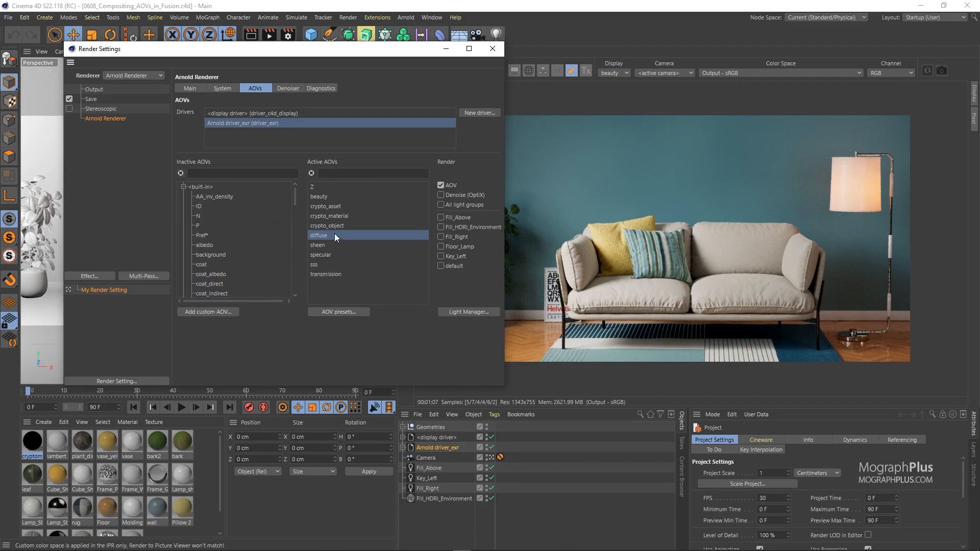
Review the cryptomatte AOVs and open the cryptomatte shader network to inspect its settings, then close it.
{"action": "left_click", "coordinate": [329, 216]}
{"action": "left_click", "coordinate": [325, 207]}
{"action": "left_click", "coordinate": [326, 226]}
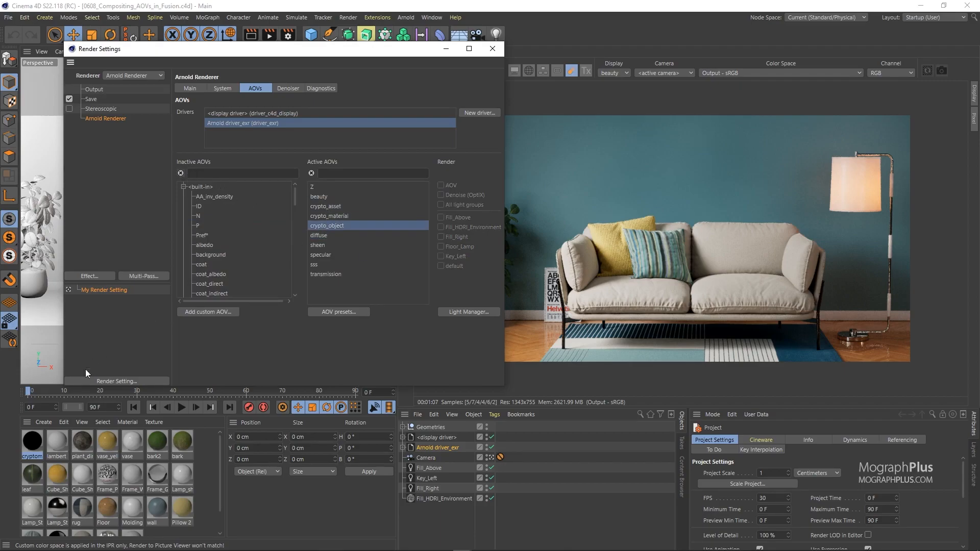
{"action": "double_click", "coordinate": [37, 451]}
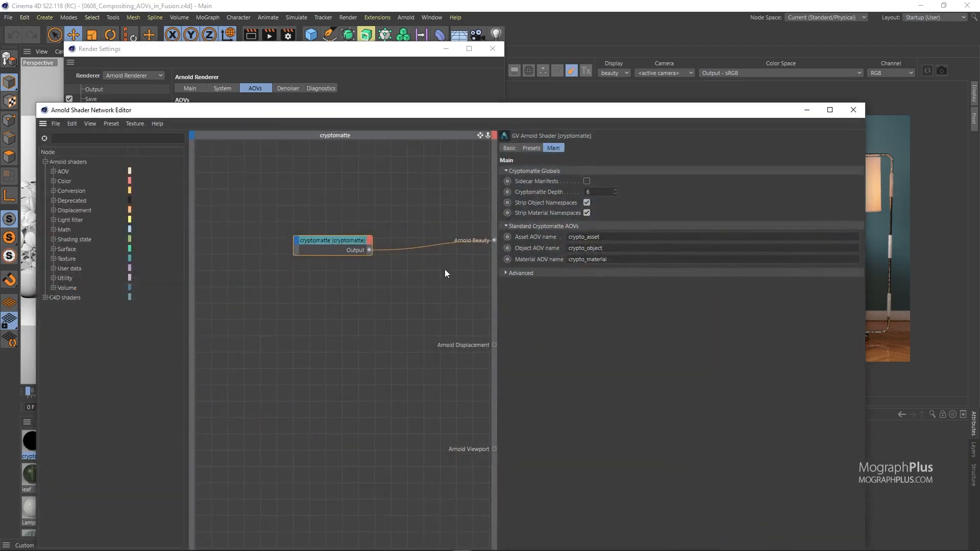
{"action": "left_click", "coordinate": [507, 273]}
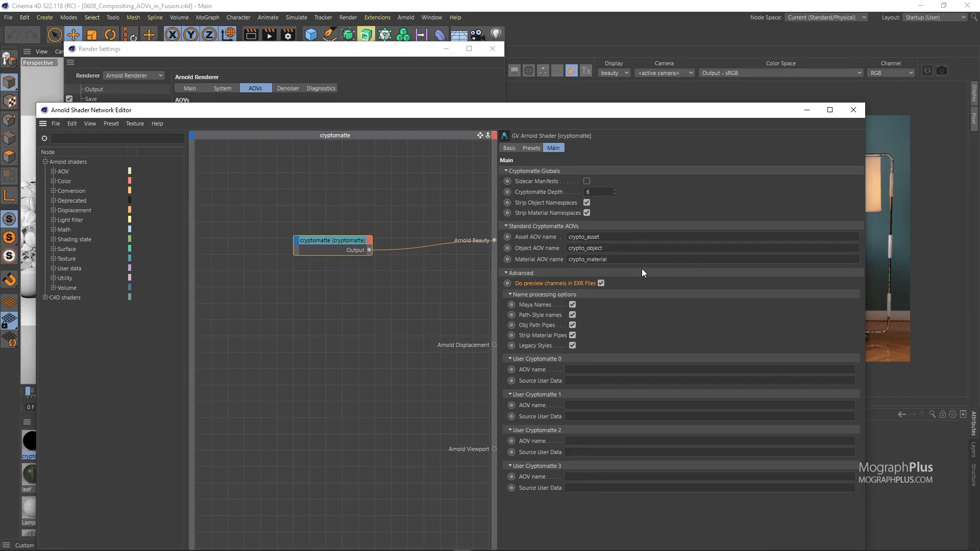
{"action": "left_click_drag", "start_coordinate": [660, 115], "coordinate": [650, 78]}
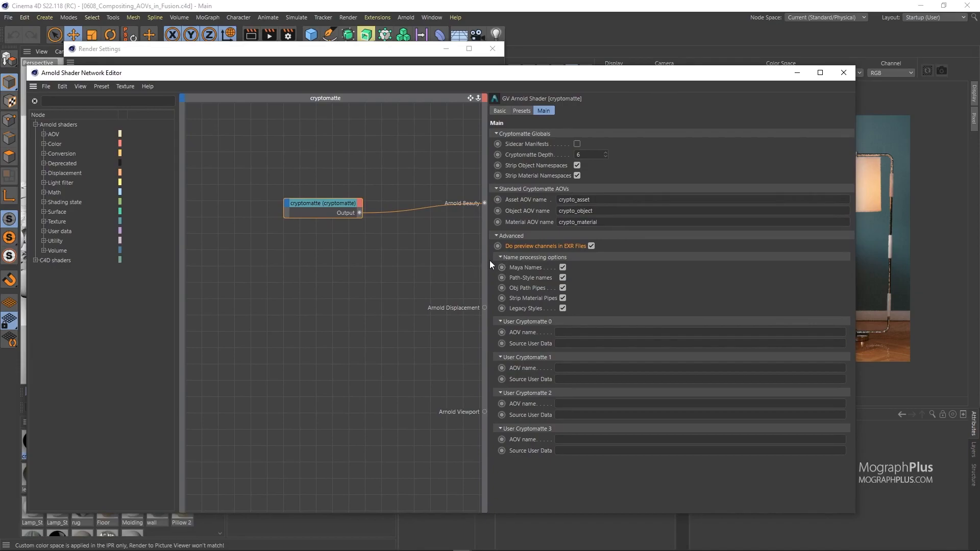
{"action": "left_click_drag", "start_coordinate": [490, 261], "coordinate": [598, 261]}
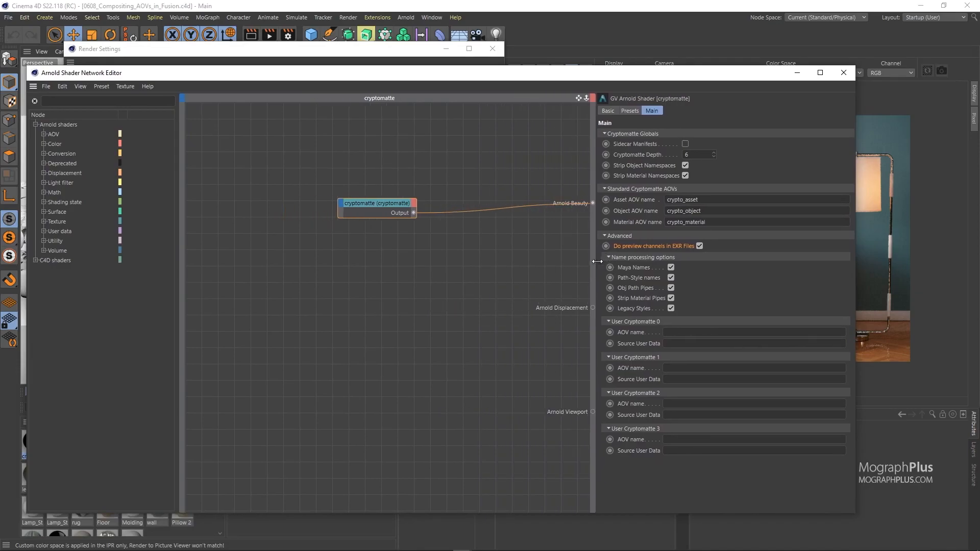
{"action": "left_click", "coordinate": [843, 72]}
Open the Arnold Light Manager and review the light groups enabled for the beauty AOV, then close it.
{"action": "left_click", "coordinate": [411, 23]}
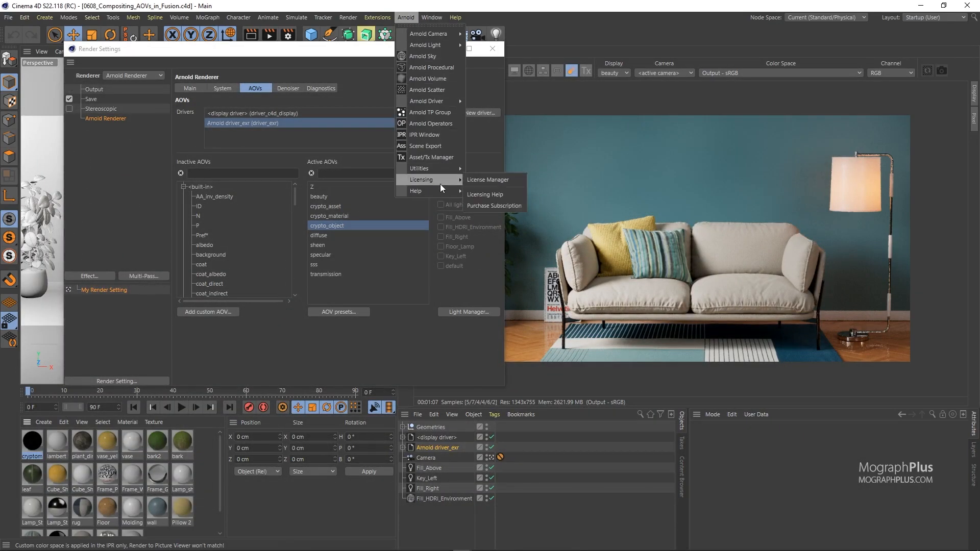
{"action": "mouse_move", "coordinate": [432, 48]}
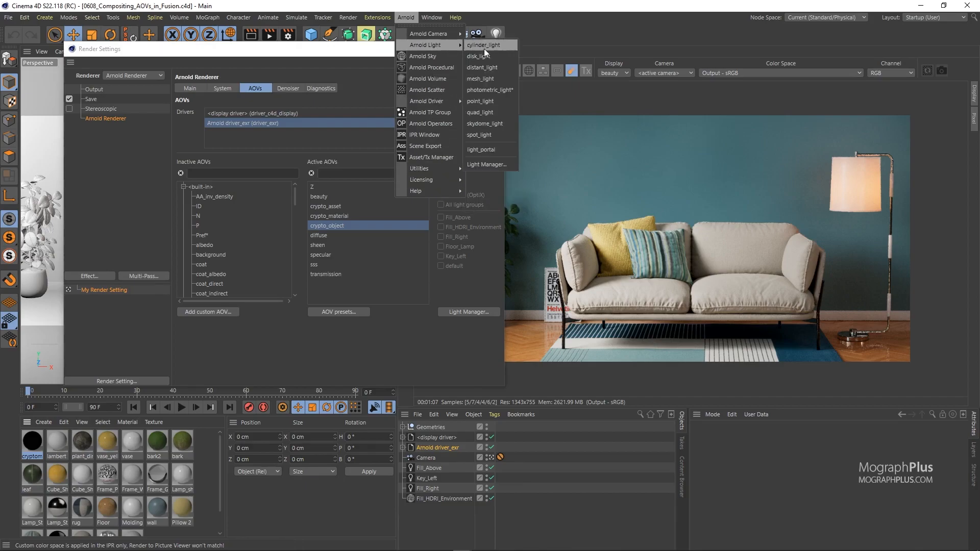
{"action": "left_click", "coordinate": [501, 162]}
{"action": "left_click_drag", "start_coordinate": [585, 163], "coordinate": [548, 150]}
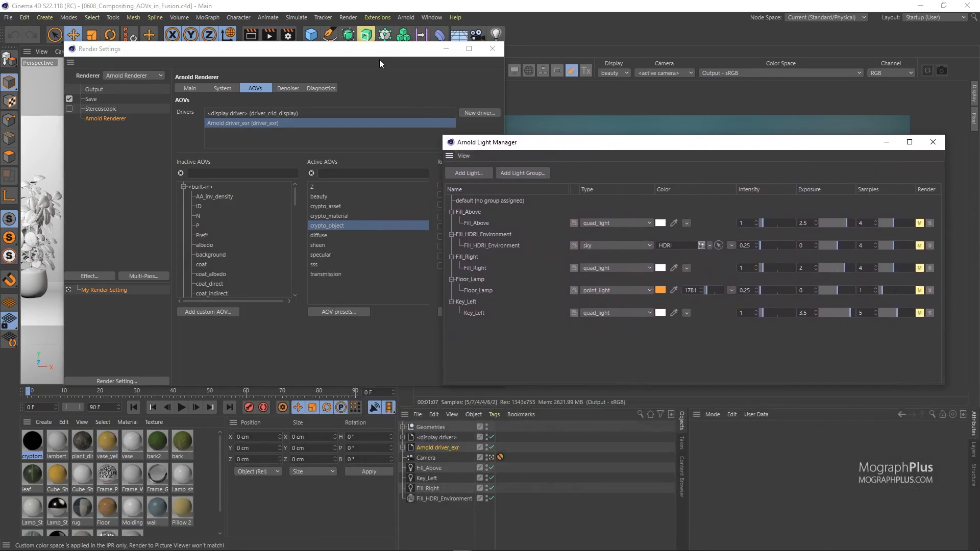
{"action": "left_click_drag", "start_coordinate": [380, 49], "coordinate": [316, 49]}
{"action": "left_click", "coordinate": [251, 196]}
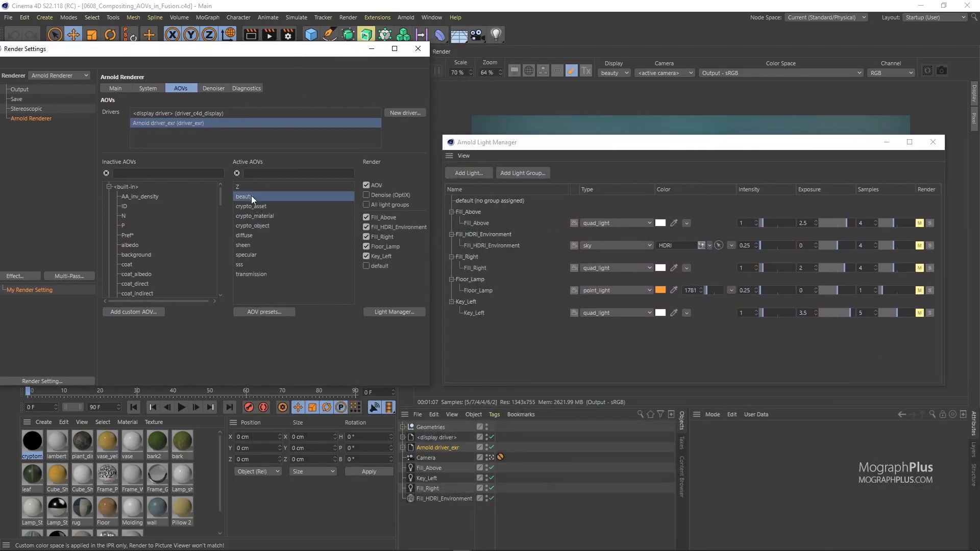
{"action": "left_click", "coordinate": [381, 217]}
{"action": "left_click", "coordinate": [927, 147]}
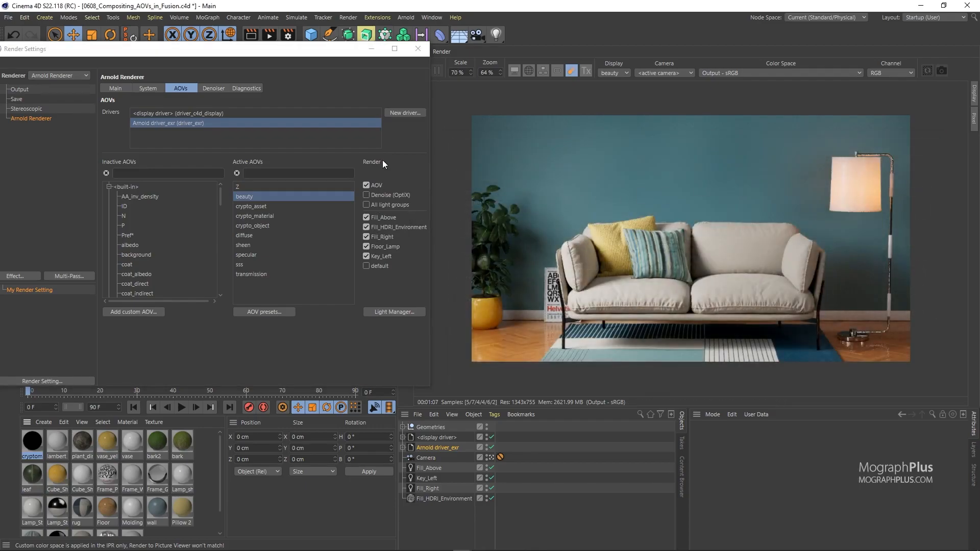
Inspect the Driver and Main settings of the Arnold driver_exr object.
{"action": "left_click_drag", "start_coordinate": [333, 52], "coordinate": [267, 48]}
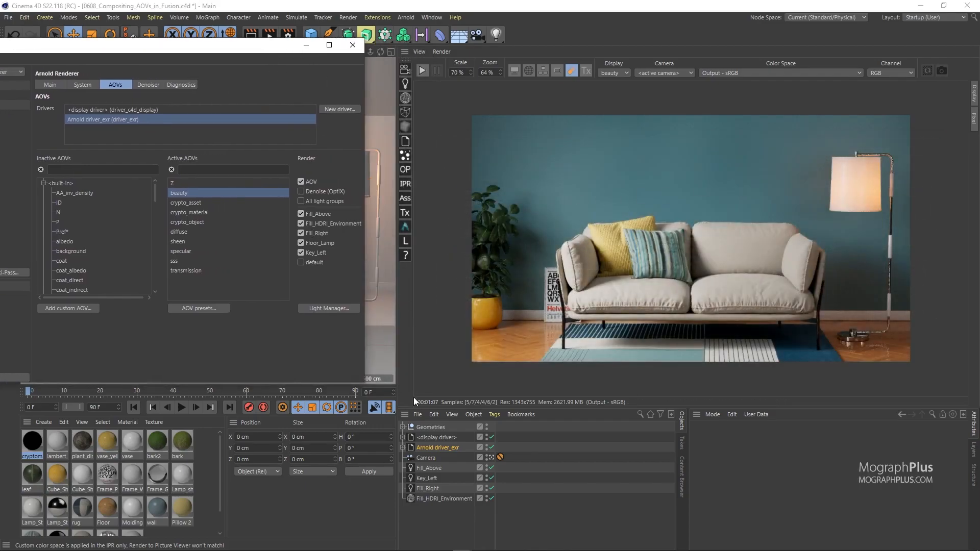
{"action": "left_click", "coordinate": [439, 447]}
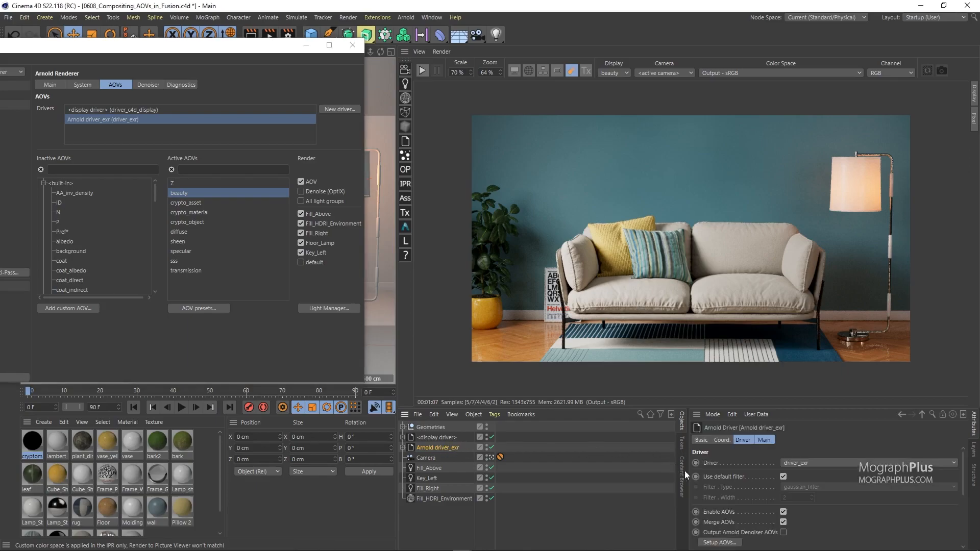
{"action": "left_click_drag", "start_coordinate": [754, 463], "coordinate": [754, 462]}
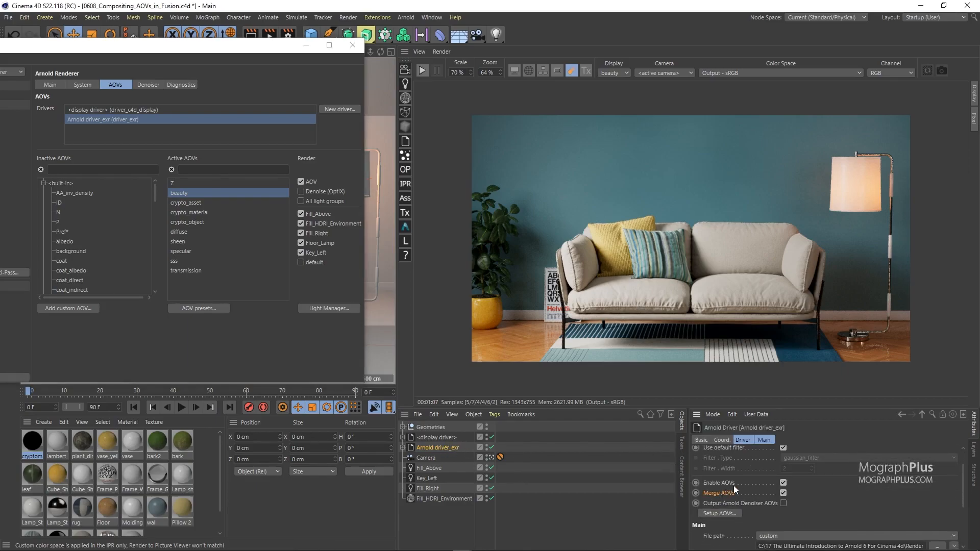
{"action": "left_click", "coordinate": [747, 440]}
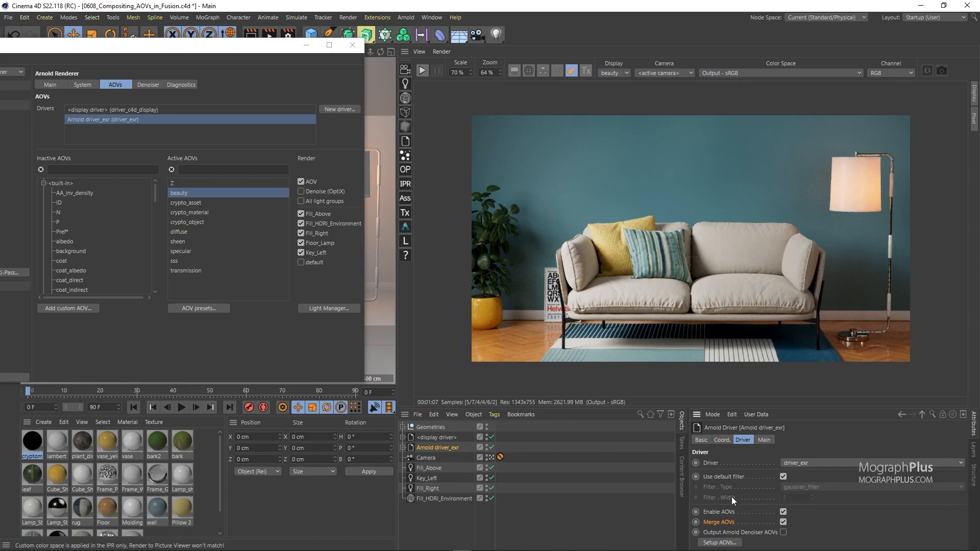
{"action": "left_click", "coordinate": [766, 440]}
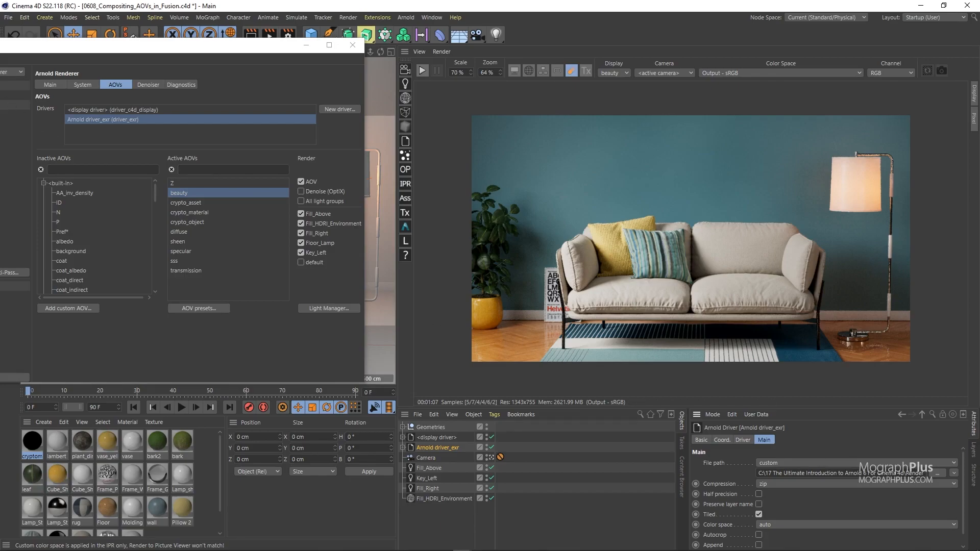
Open the Arnold renderer's Main settings and expand the Advanced section.
{"action": "left_click", "coordinate": [42, 85]}
{"action": "left_click", "coordinate": [96, 118]}
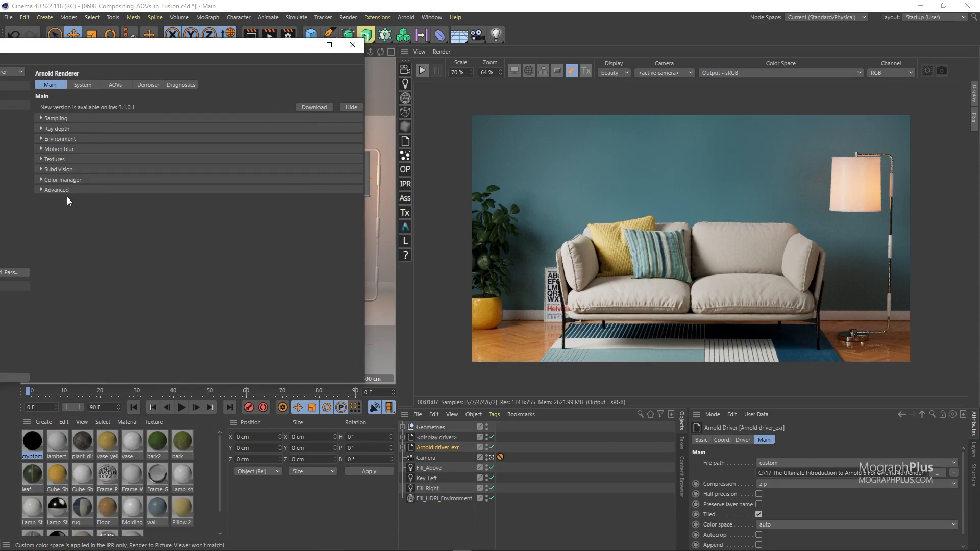
{"action": "left_click", "coordinate": [68, 179]}
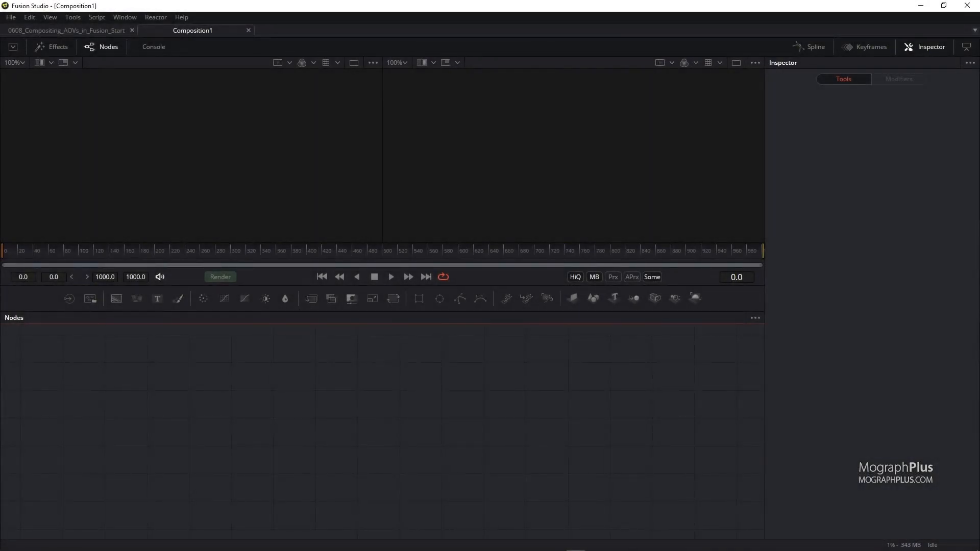
Switch to the browser, browse the MographPlus YouTube channel's video uploads, and minimize it.
{"action": "key", "text": "alt+Tab"}
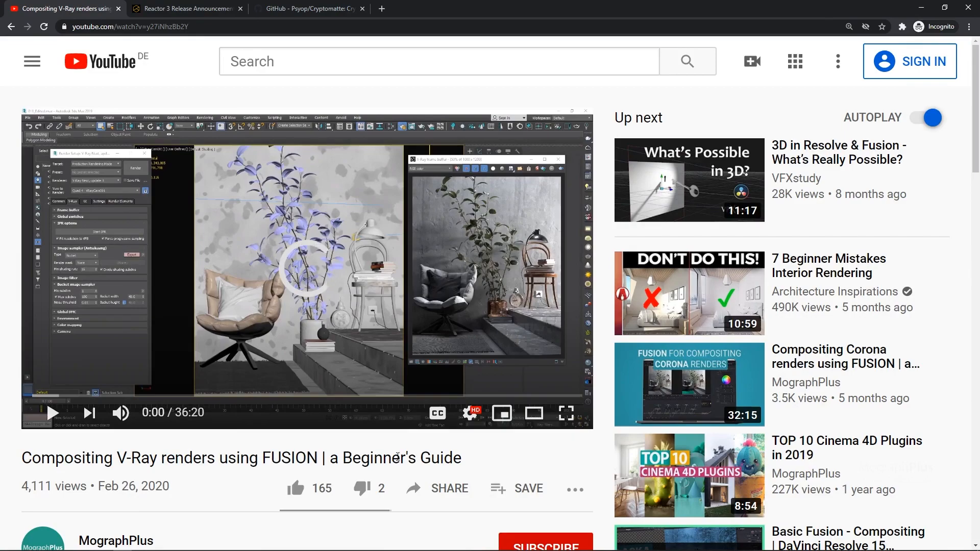
{"action": "scroll", "coordinate": [235, 442], "scroll_direction": "down", "scroll_amount": 1}
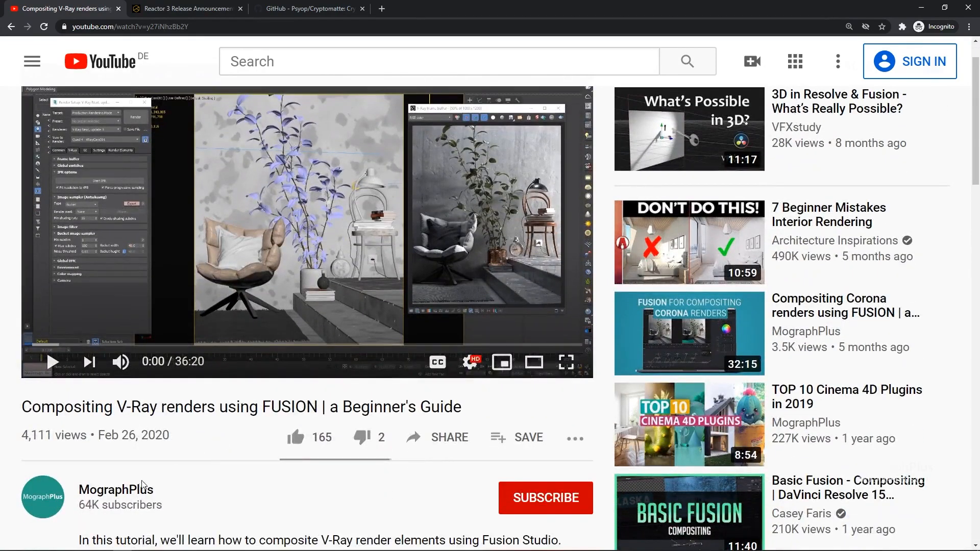
{"action": "left_click_drag", "start_coordinate": [154, 489], "coordinate": [83, 487]}
{"action": "left_click", "coordinate": [198, 475]}
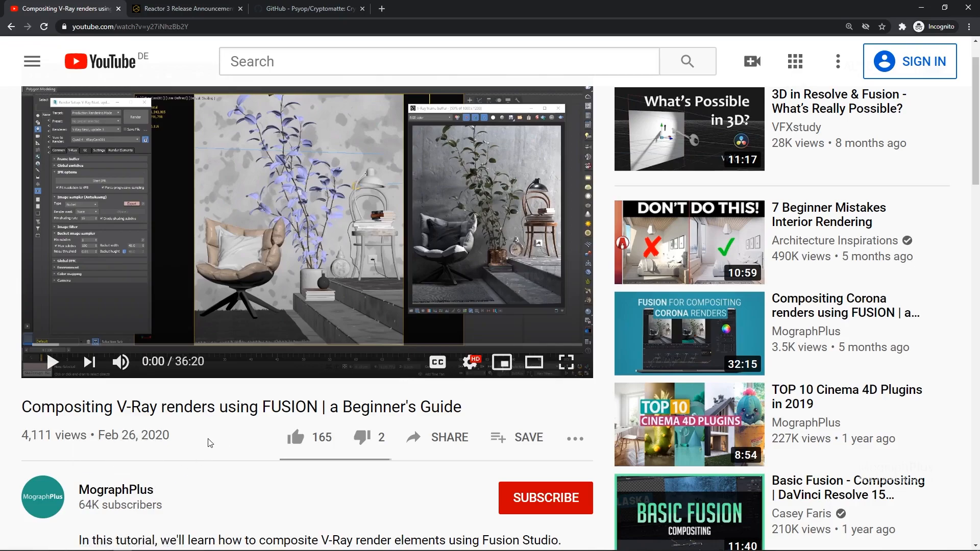
{"action": "left_click", "coordinate": [143, 492]}
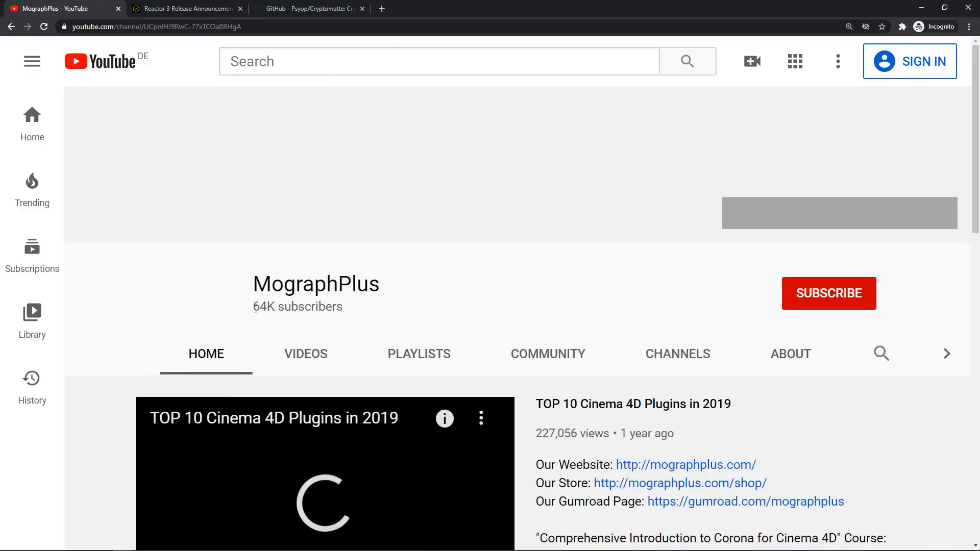
{"action": "left_click", "coordinate": [305, 355]}
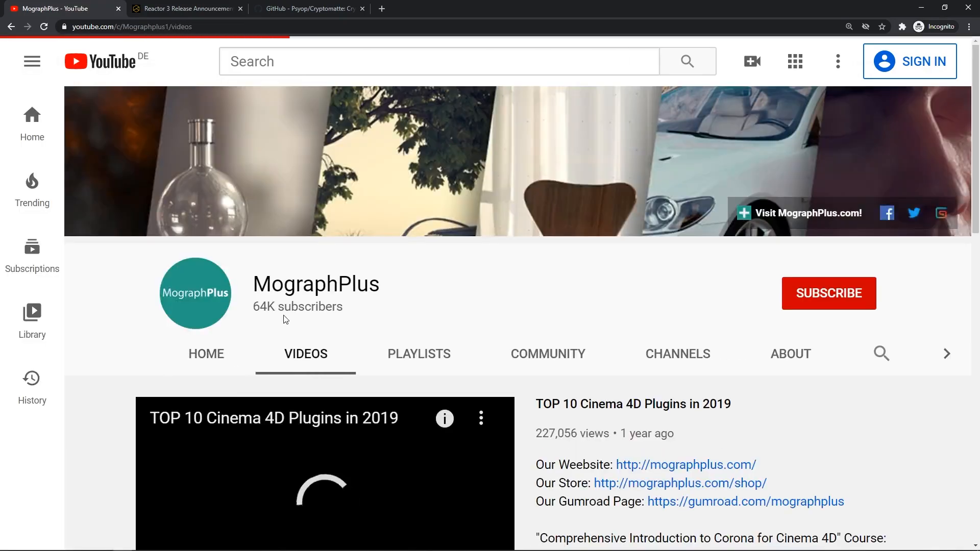
{"action": "scroll", "coordinate": [284, 319], "scroll_direction": "down", "scroll_amount": 3}
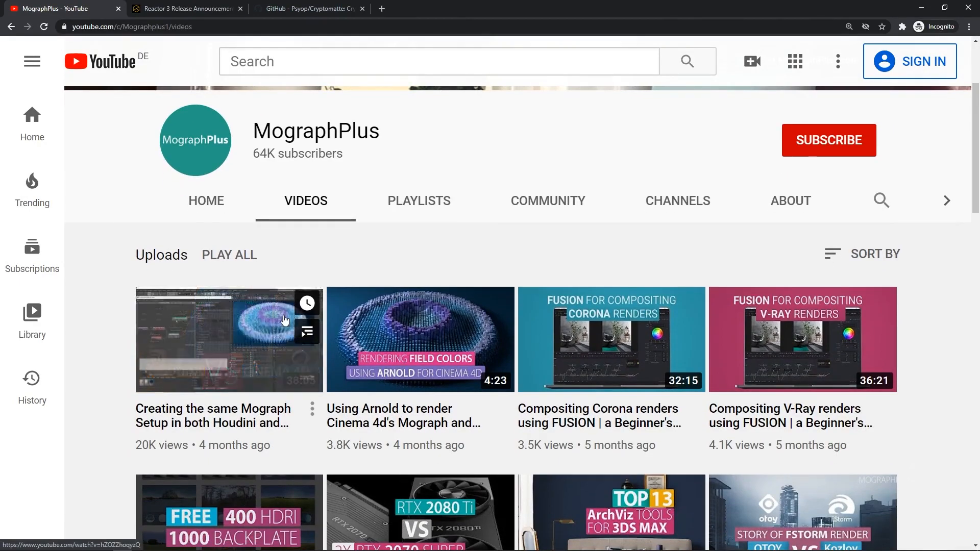
{"action": "scroll", "coordinate": [286, 313], "scroll_direction": "up", "scroll_amount": 2}
{"action": "scroll", "coordinate": [287, 311], "scroll_direction": "down", "scroll_amount": 4}
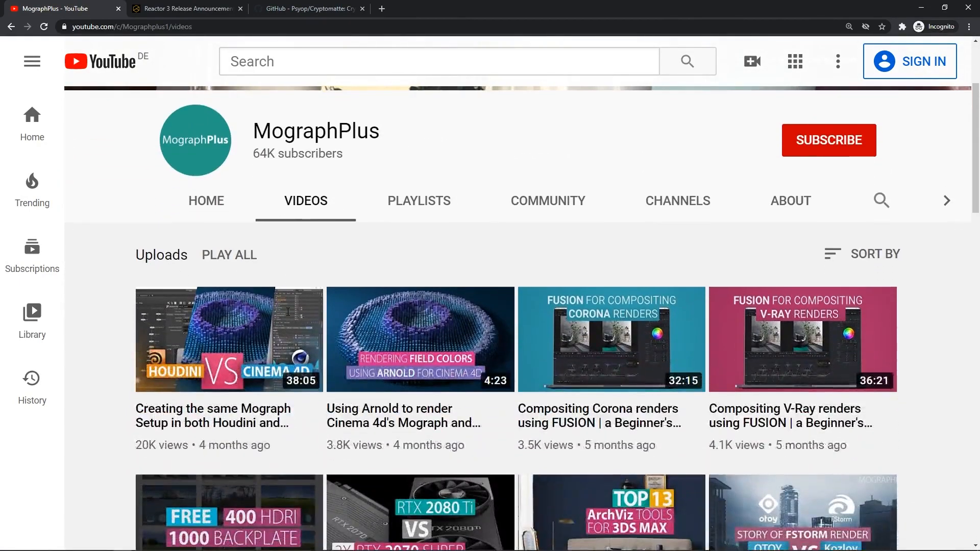
{"action": "scroll", "coordinate": [287, 312], "scroll_direction": "up", "scroll_amount": 3}
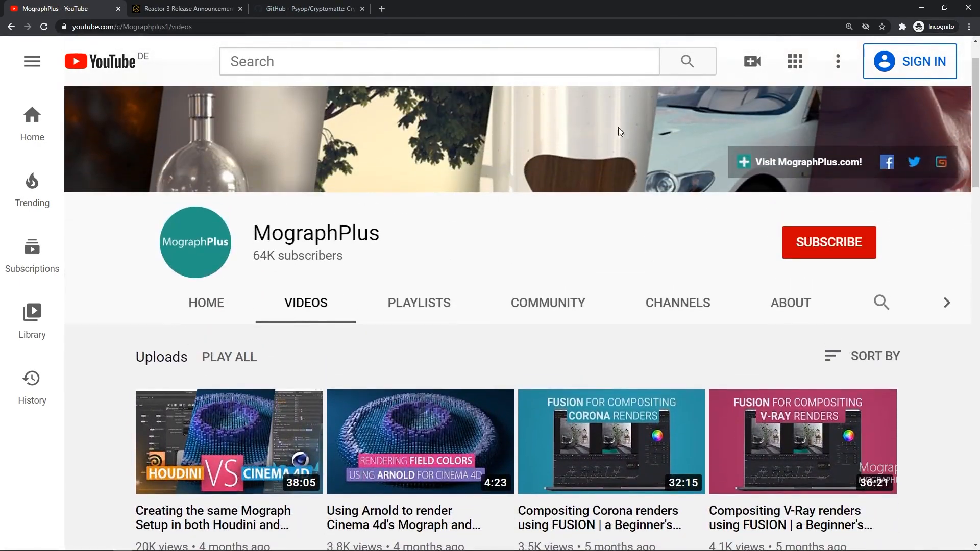
{"action": "left_click", "coordinate": [922, 8]}
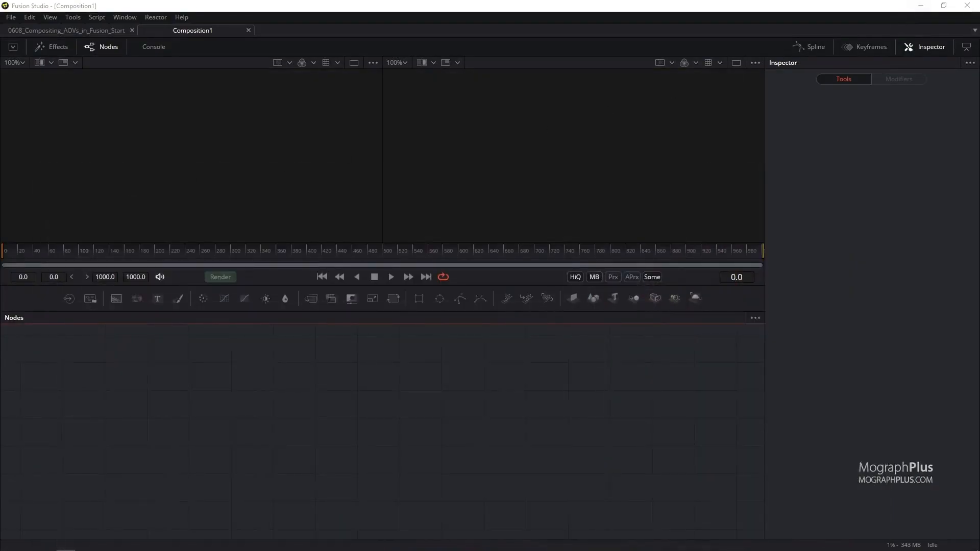
Import the 0608_Compositing_AOVs_in_Fusion EXR render from the 06 Rendering folder into the node graph as a Loader.
{"action": "left_click_drag", "start_coordinate": [0, 155], "coordinate": [647, 205]}
{"action": "left_click", "coordinate": [418, 349]}
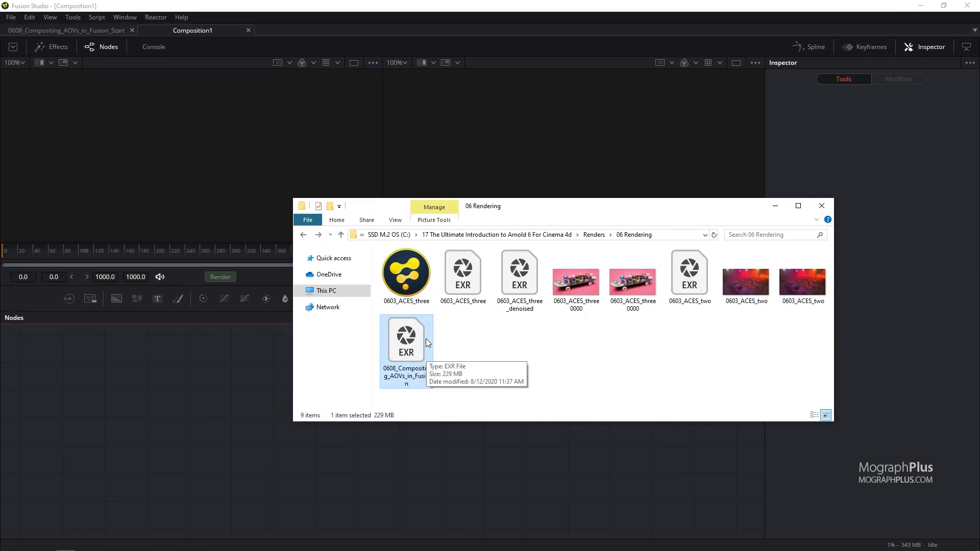
{"action": "left_click_drag", "start_coordinate": [424, 338], "coordinate": [201, 418]}
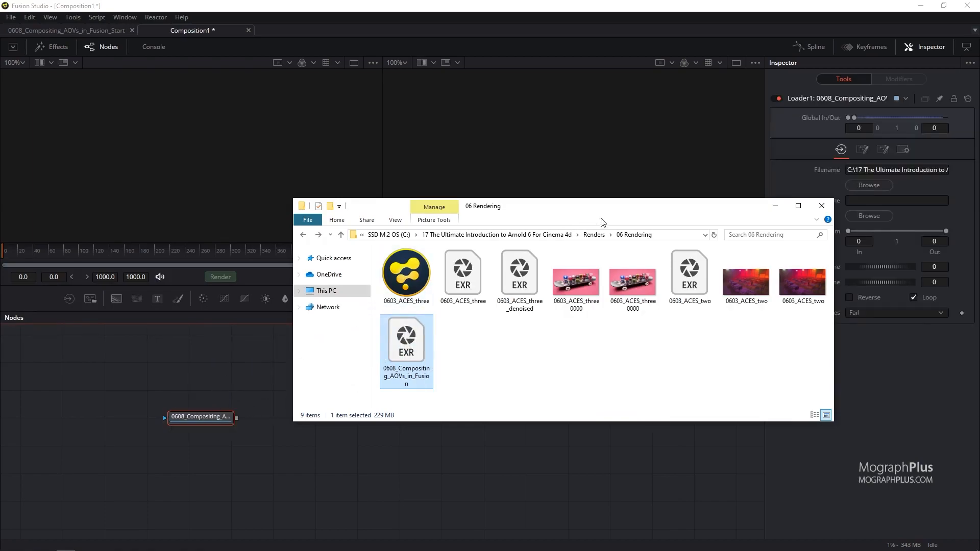
{"action": "left_click", "coordinate": [775, 206]}
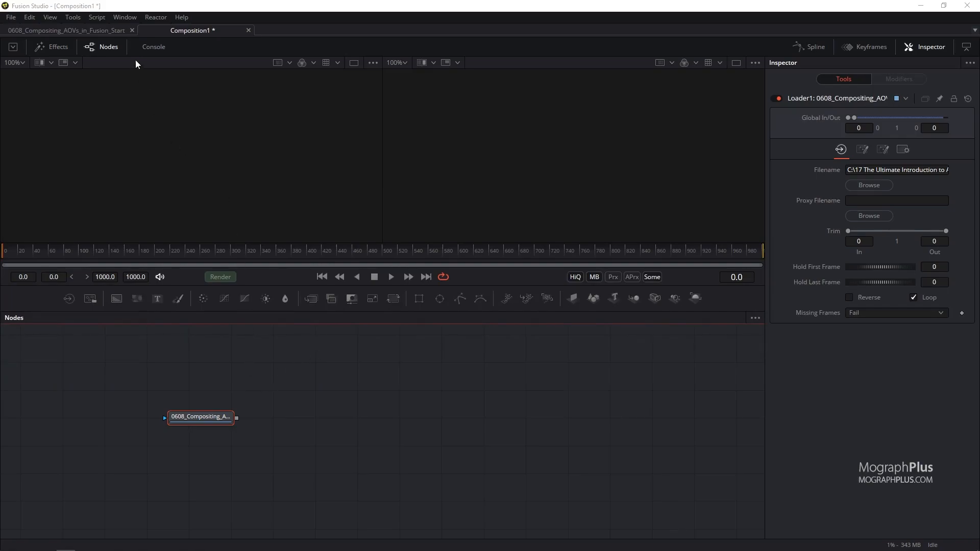
Switch to the browser and read through the Reactor 3 Release Announcement page, then minimize it.
{"action": "left_click", "coordinate": [155, 18]}
{"action": "left_click", "coordinate": [112, 170]}
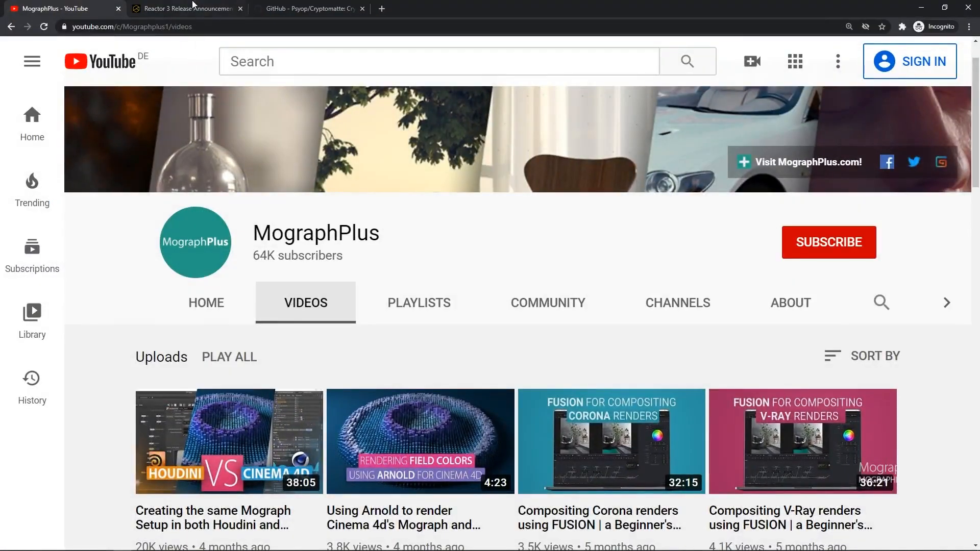
{"action": "left_click", "coordinate": [189, 9]}
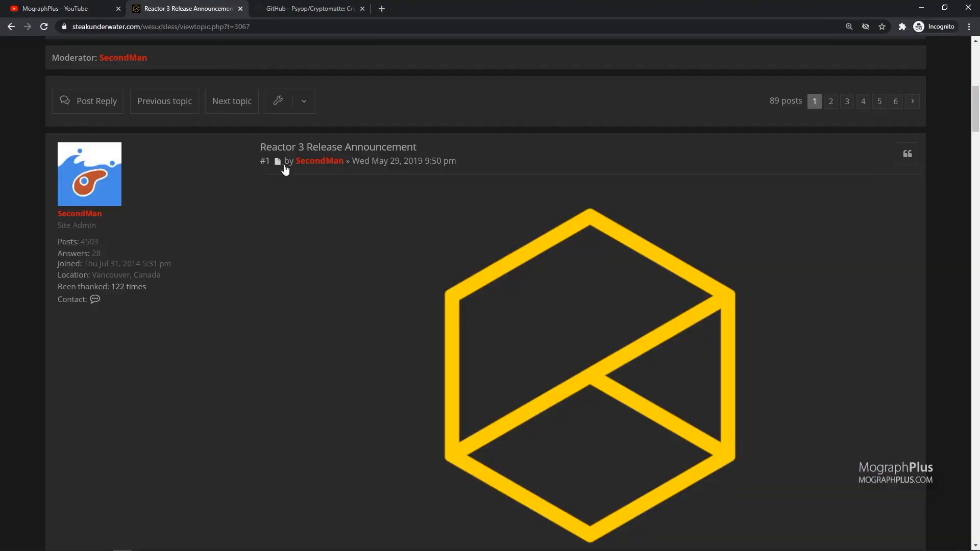
{"action": "scroll", "coordinate": [363, 250], "scroll_direction": "up", "scroll_amount": 6}
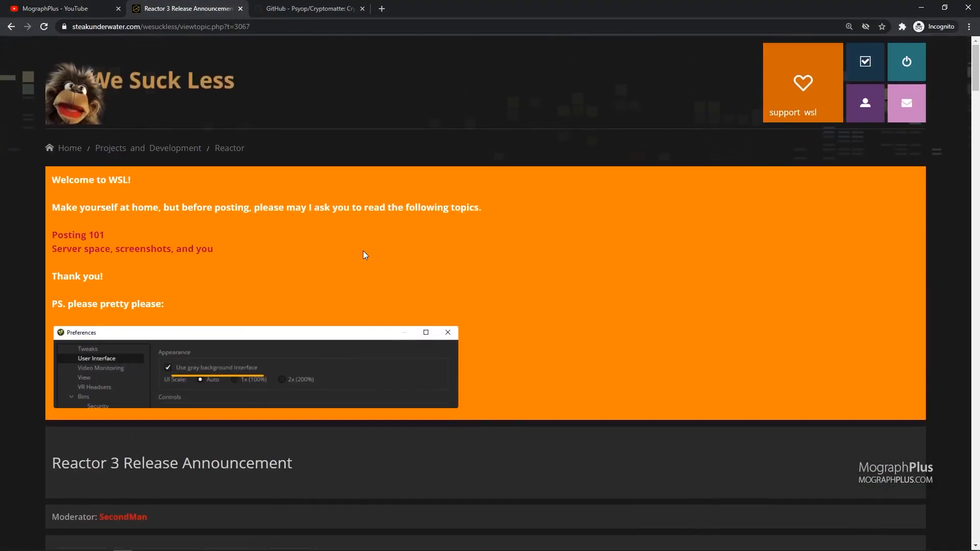
{"action": "left_click_drag", "start_coordinate": [252, 26], "coordinate": [72, 27]}
{"action": "scroll", "coordinate": [394, 284], "scroll_direction": "down", "scroll_amount": 15}
{"action": "scroll", "coordinate": [552, 299], "scroll_direction": "down", "scroll_amount": 8}
{"action": "scroll", "coordinate": [553, 300], "scroll_direction": "down", "scroll_amount": 3}
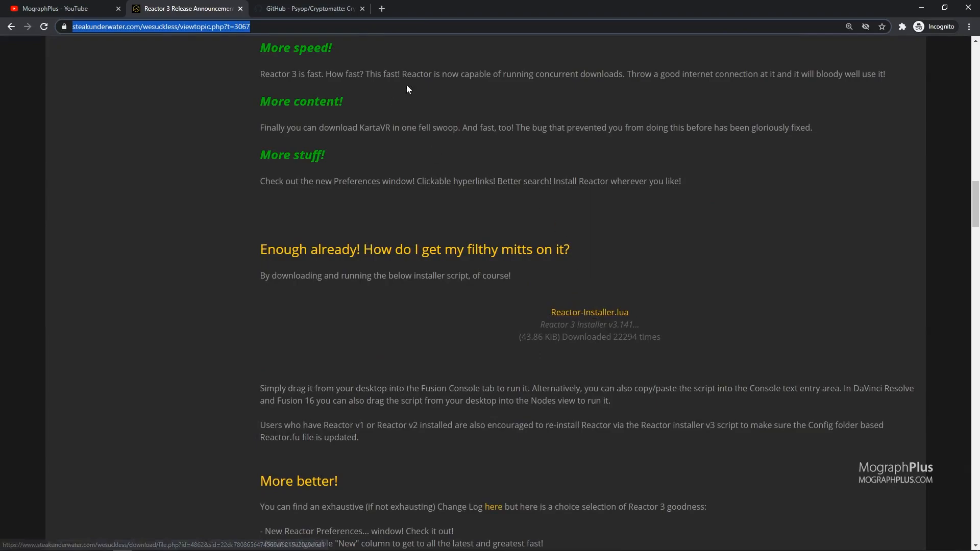
{"action": "left_click", "coordinate": [922, 8]}
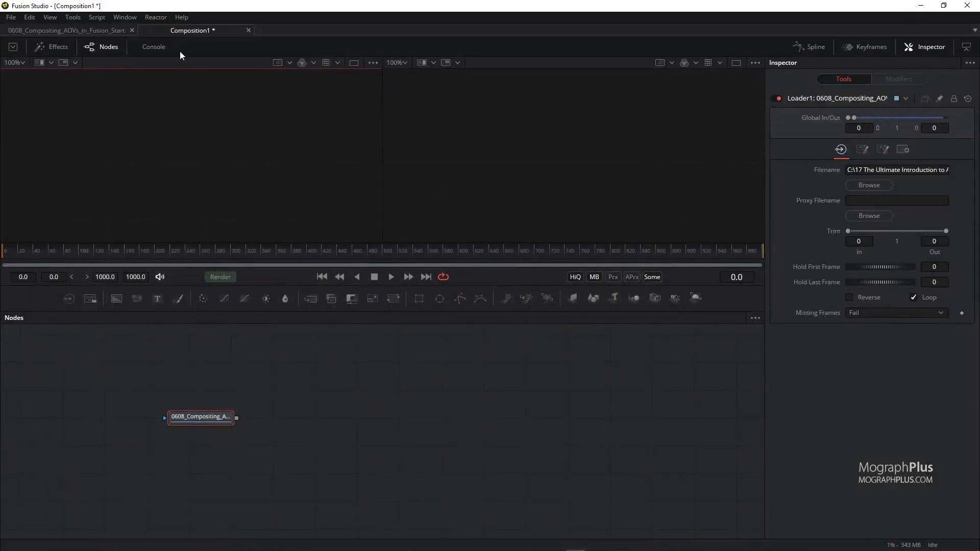
Open Reactor, search its packages for "split" and inspect the hos_SplitEXR_Ultra entry, then close Reactor.
{"action": "left_click", "coordinate": [106, 17]}
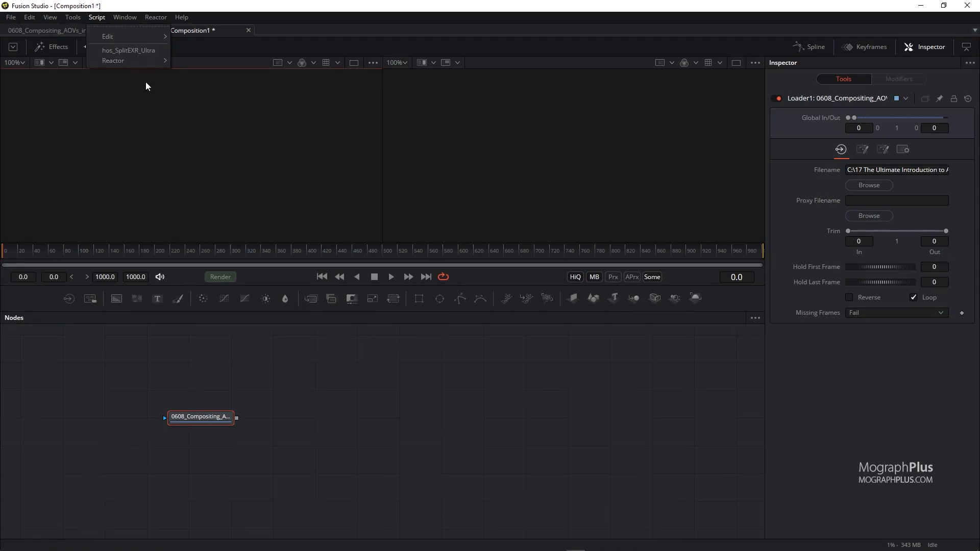
{"action": "left_click", "coordinate": [237, 305]}
{"action": "left_click", "coordinate": [161, 18]}
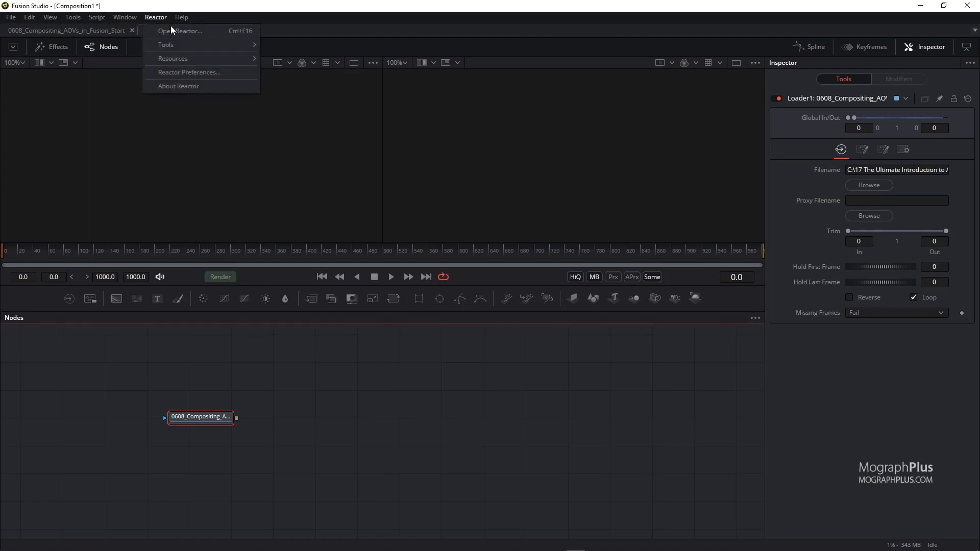
{"action": "left_click", "coordinate": [180, 32]}
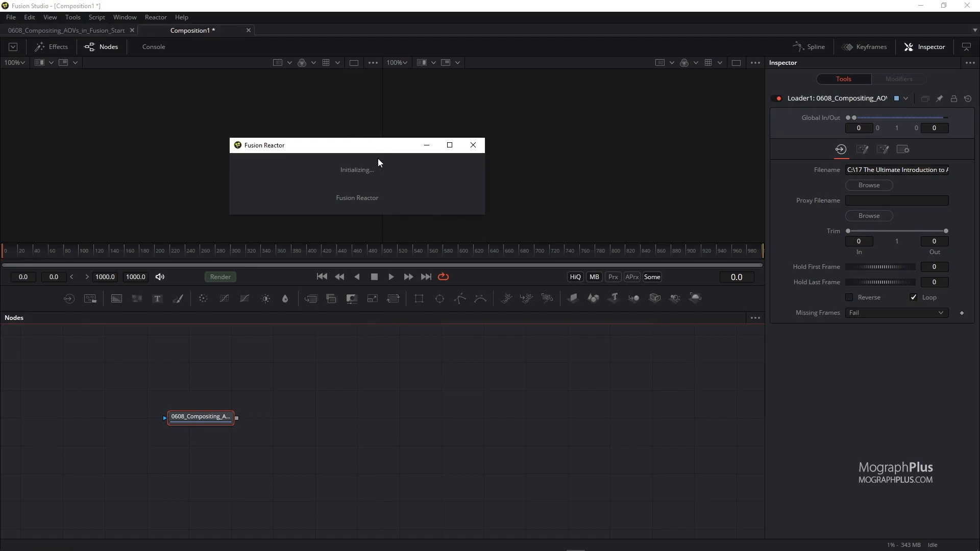
{"action": "left_click", "coordinate": [344, 63]}
{"action": "type", "text": "split"}
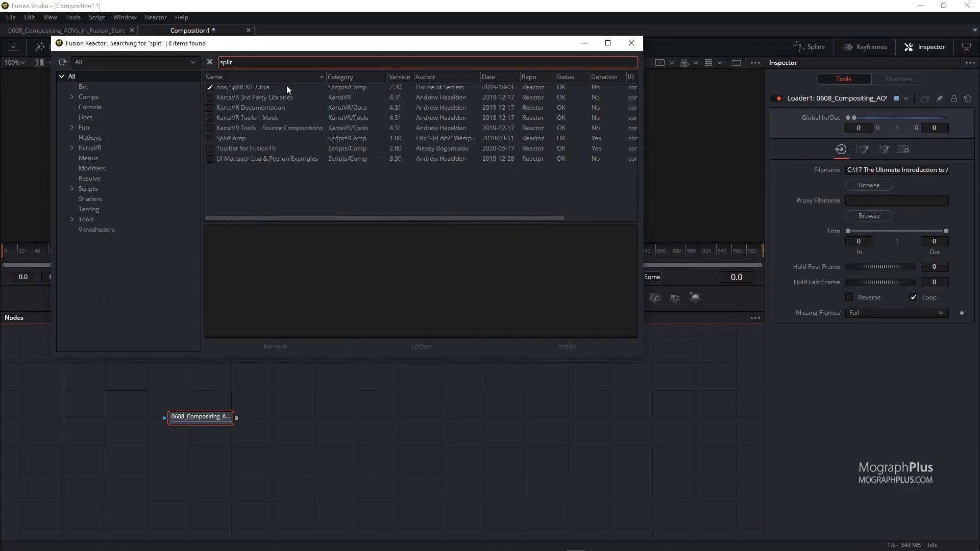
{"action": "left_click", "coordinate": [287, 88]}
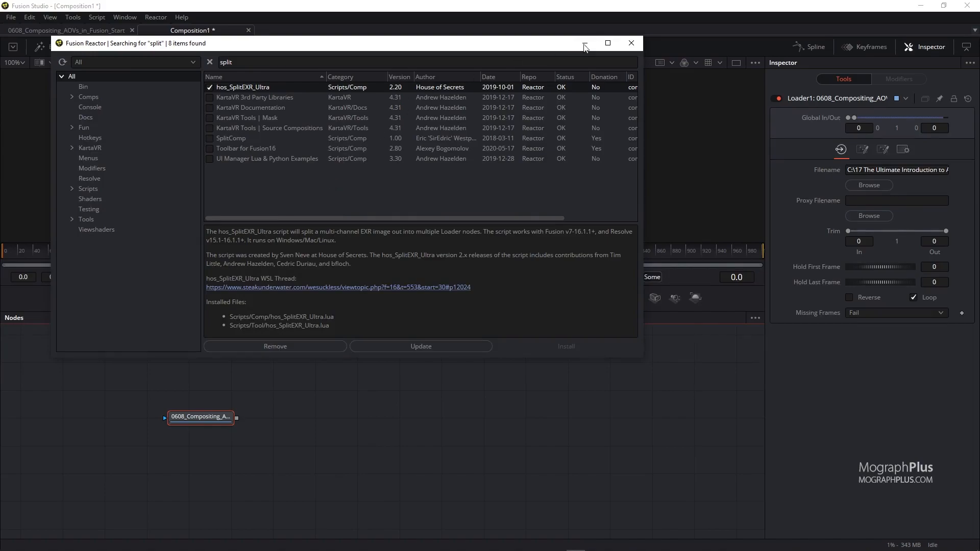
{"action": "left_click", "coordinate": [632, 43]}
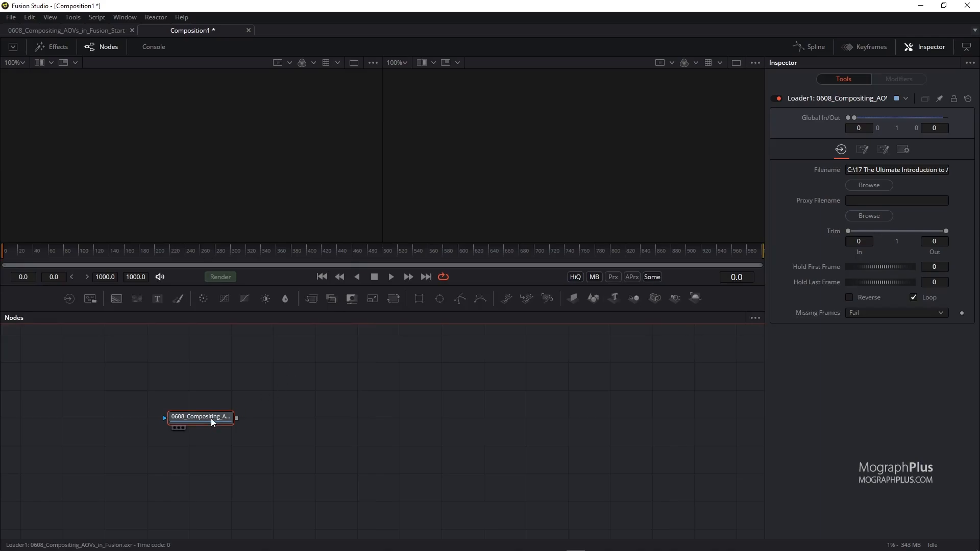
Run the hos_SplitEXR_Ultra script on the selected Loader to split the EXR into separate Loader nodes, and move the original Loader aside.
{"action": "left_click_drag", "start_coordinate": [123, 467], "coordinate": [123, 467]}
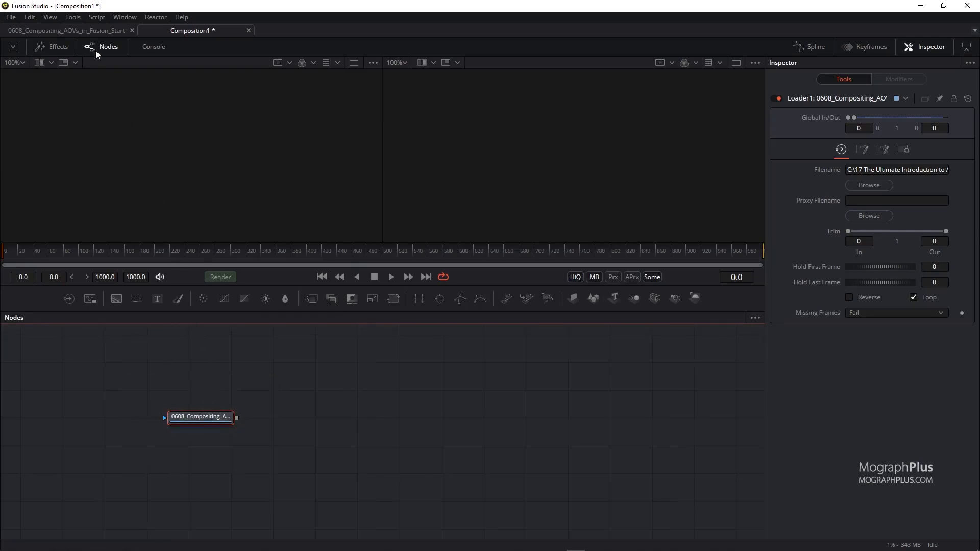
{"action": "left_click", "coordinate": [95, 18]}
{"action": "left_click", "coordinate": [143, 50]}
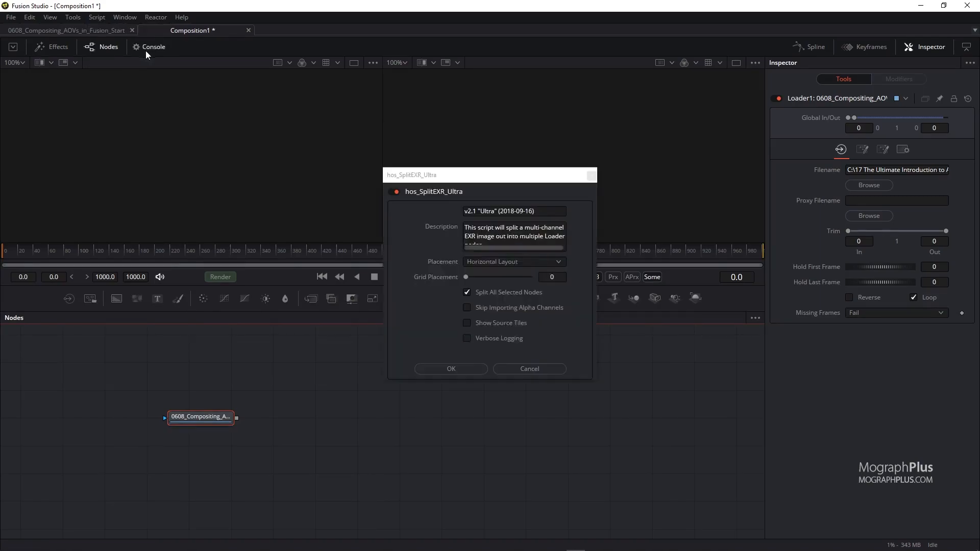
{"action": "left_click", "coordinate": [455, 366]}
{"action": "left_click_drag", "start_coordinate": [201, 422], "coordinate": [152, 484]}
{"action": "left_click_drag", "start_coordinate": [321, 339], "coordinate": [164, 380]}
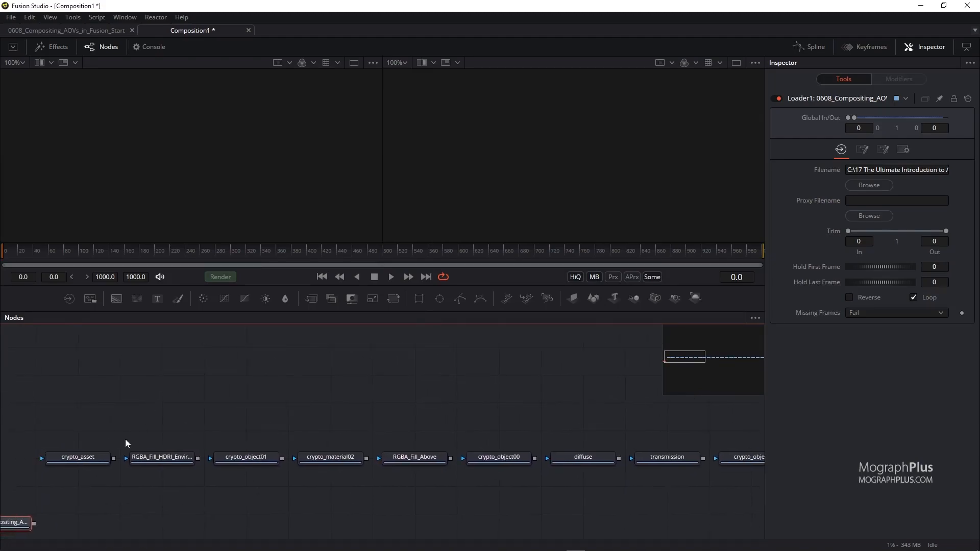
View the crypto_asset and RGBA_Fill_HDRI_Environment loaders in the second viewer, fitting the image to the view.
{"action": "key", "text": "2"}
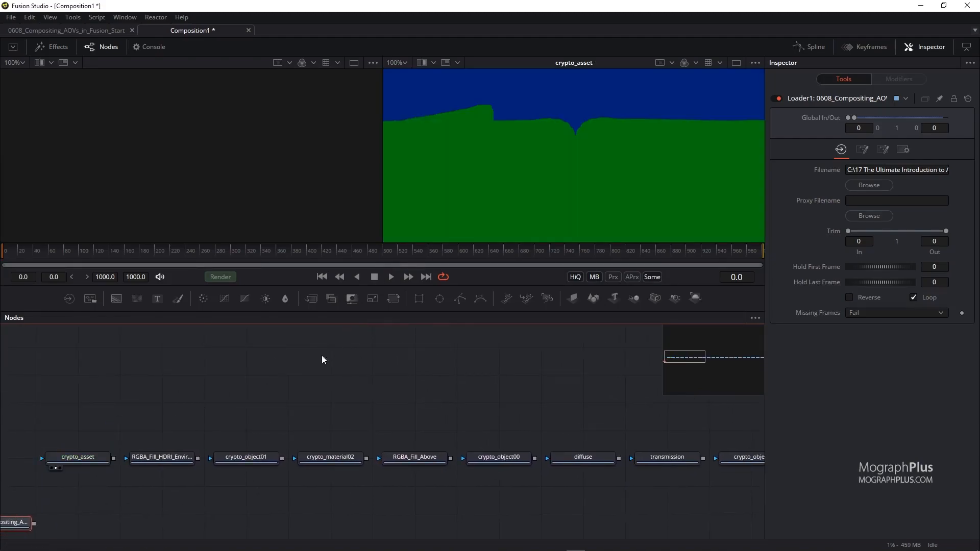
{"action": "key", "text": "ctrl+f"}
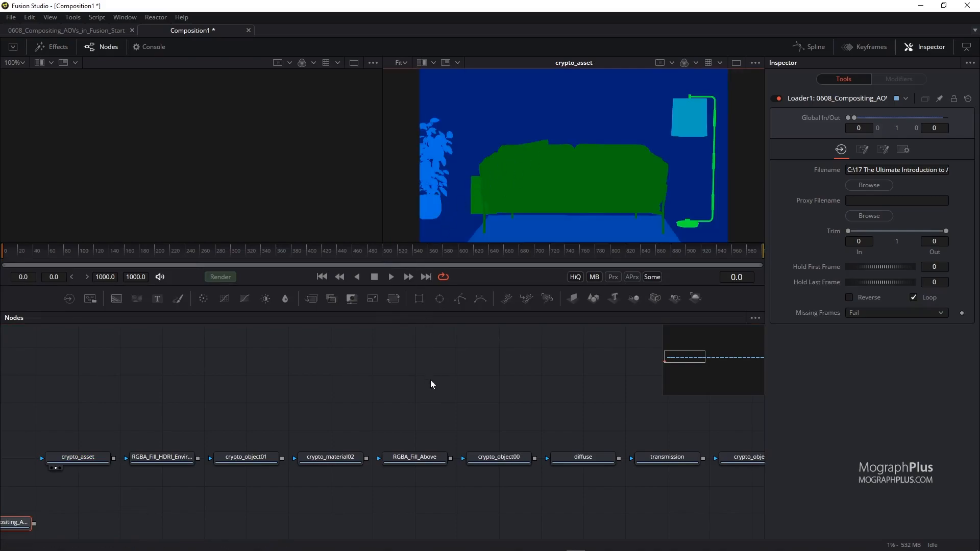
{"action": "left_click_drag", "start_coordinate": [324, 406], "coordinate": [277, 403]}
{"action": "mouse_move", "coordinate": [109, 460]}
{"action": "left_mouse_down"}
{"action": "mouse_move", "coordinate": [384, 332]}
{"action": "mouse_move", "coordinate": [103, 459]}
{"action": "left_mouse_up"}
{"action": "key", "text": "2"}
{"action": "scroll", "coordinate": [468, 388], "scroll_direction": "right", "scroll_amount": 5}
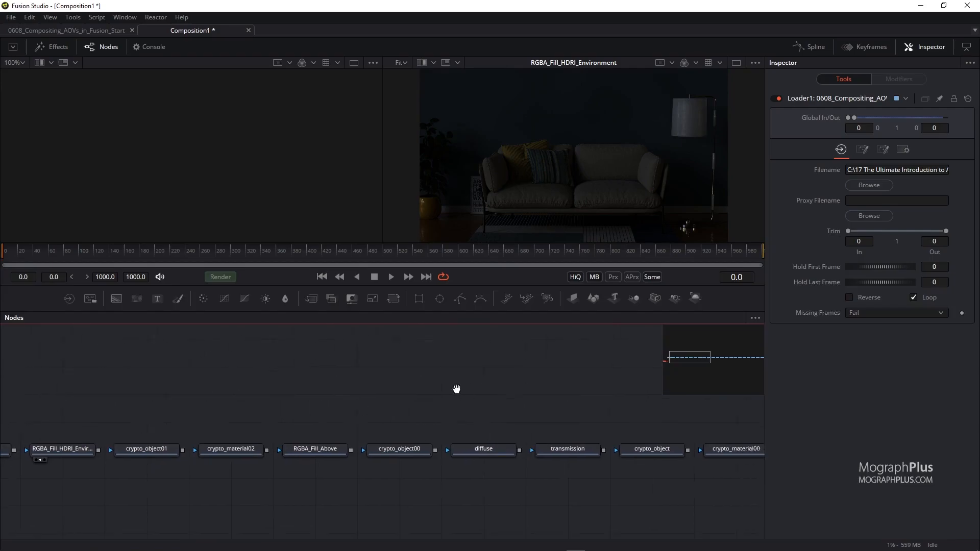
{"action": "left_click", "coordinate": [377, 453]}
View the diffuse, transmission, sss and sheen loaders in the viewer, enlarging the viewer area.
{"action": "scroll", "coordinate": [390, 395], "scroll_direction": "right", "scroll_amount": 3}
{"action": "left_click_drag", "start_coordinate": [383, 454], "coordinate": [354, 452]}
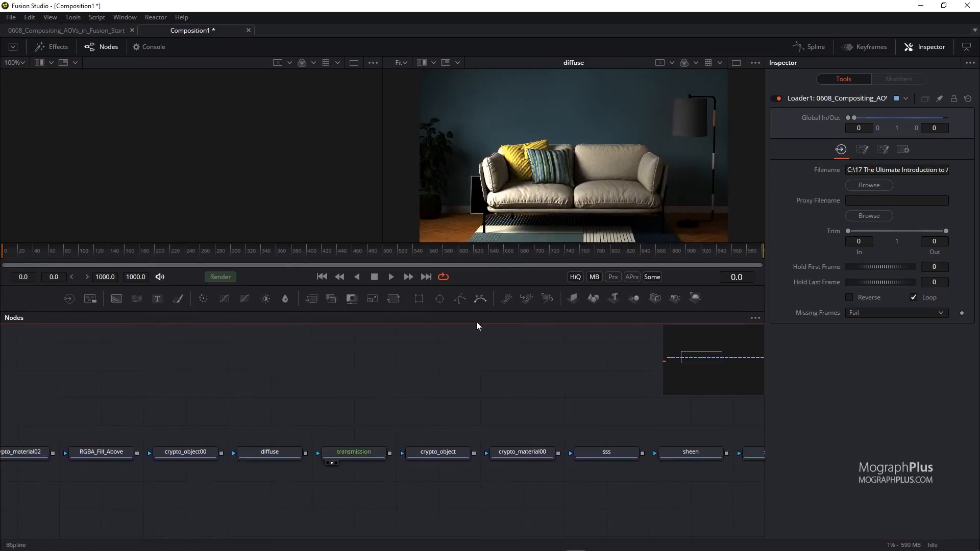
{"action": "key", "text": "2"}
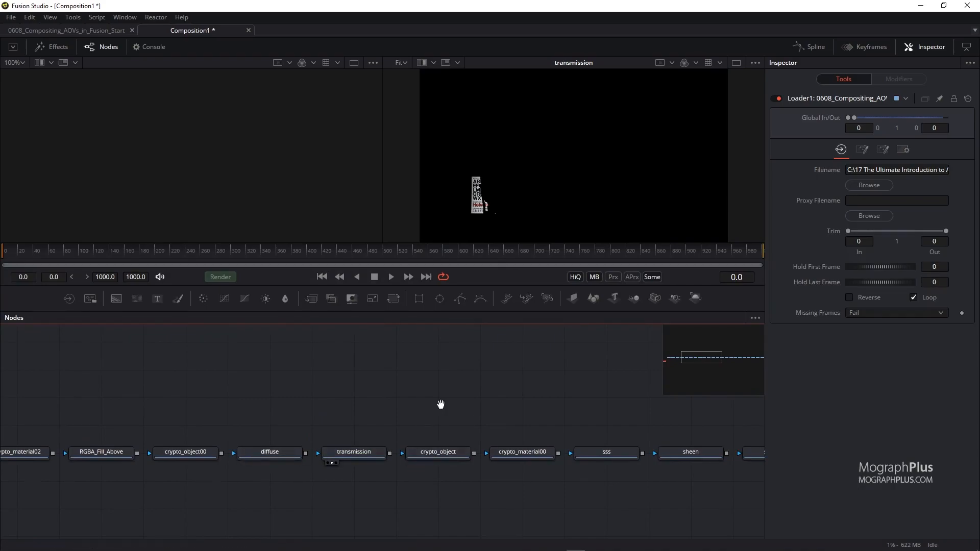
{"action": "scroll", "coordinate": [277, 396], "scroll_direction": "right", "scroll_amount": 6}
{"action": "left_click_drag", "start_coordinate": [388, 450], "coordinate": [556, 160]}
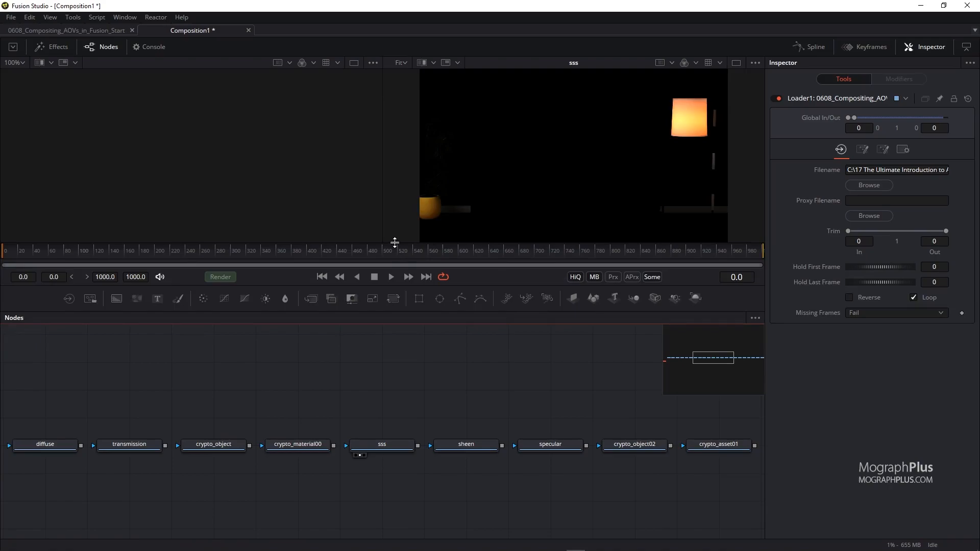
{"action": "left_click_drag", "start_coordinate": [394, 243], "coordinate": [396, 304]}
{"action": "left_click_drag", "start_coordinate": [468, 513], "coordinate": [528, 204]}
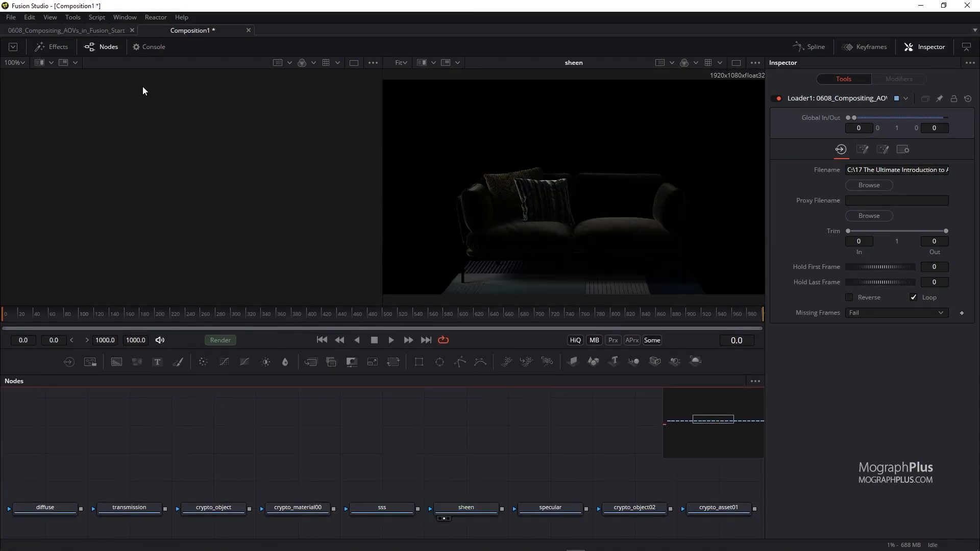
Switch to the 0608_Compositing_AOVs_in_Fusion_Start composition and view the diffuse, transmission, sss, sheen and specular loaders in turn.
{"action": "left_click", "coordinate": [108, 30]}
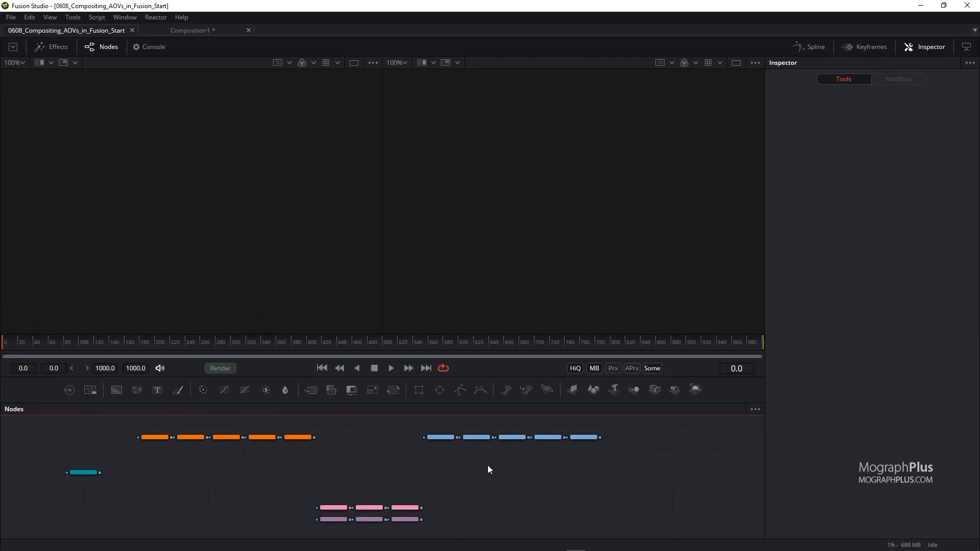
{"action": "scroll", "coordinate": [527, 463], "scroll_direction": "up", "scroll_amount": 3}
{"action": "left_click_drag", "start_coordinate": [528, 463], "coordinate": [248, 508]}
{"action": "left_click", "coordinate": [124, 476]}
{"action": "left_click_drag", "start_coordinate": [433, 276], "coordinate": [435, 275]}
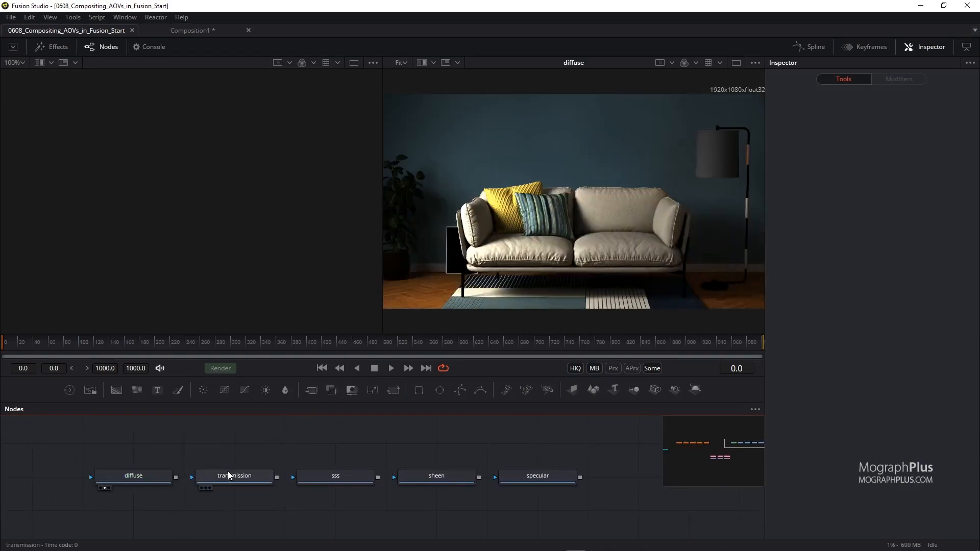
{"action": "left_click_drag", "start_coordinate": [229, 479], "coordinate": [478, 292]}
{"action": "left_click_drag", "start_coordinate": [320, 477], "coordinate": [547, 282]}
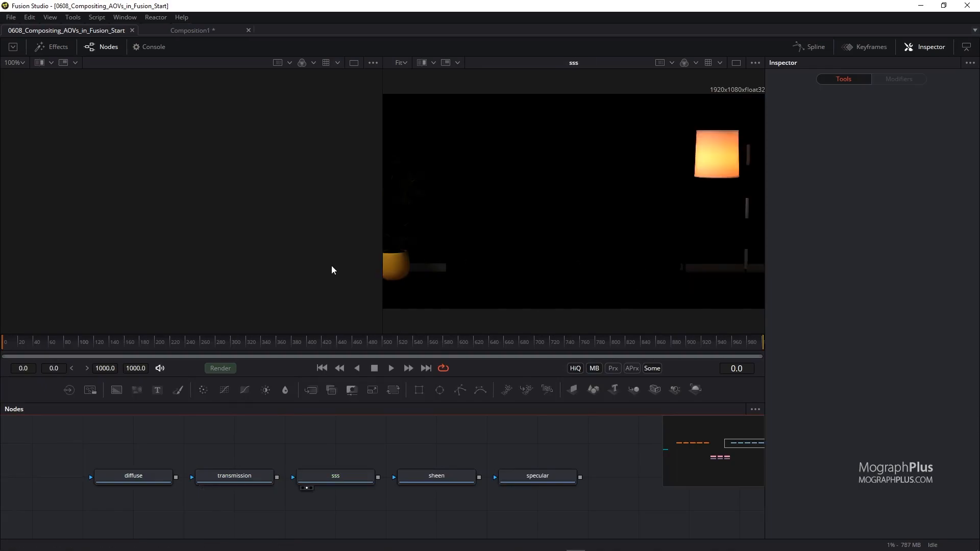
{"action": "left_click_drag", "start_coordinate": [440, 476], "coordinate": [485, 276]}
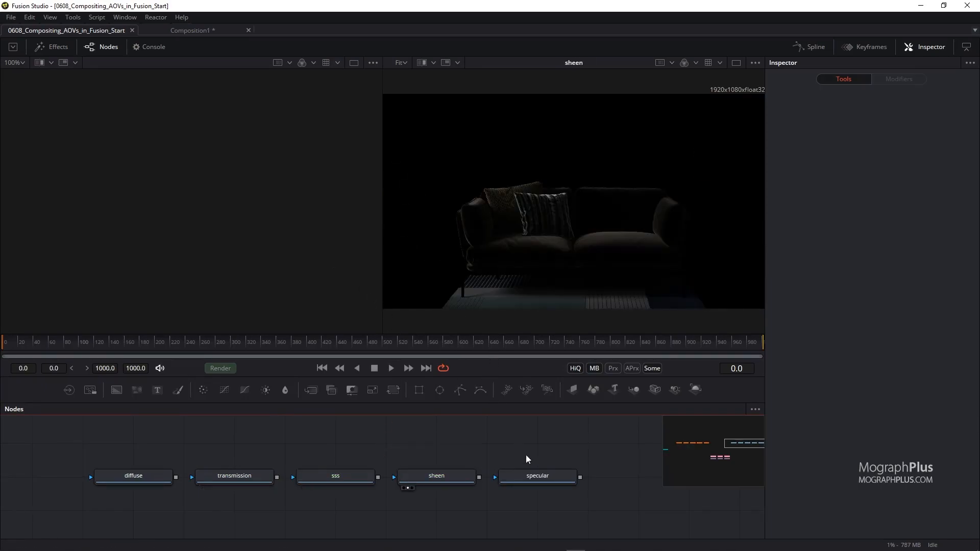
{"action": "left_click_drag", "start_coordinate": [551, 478], "coordinate": [559, 244]}
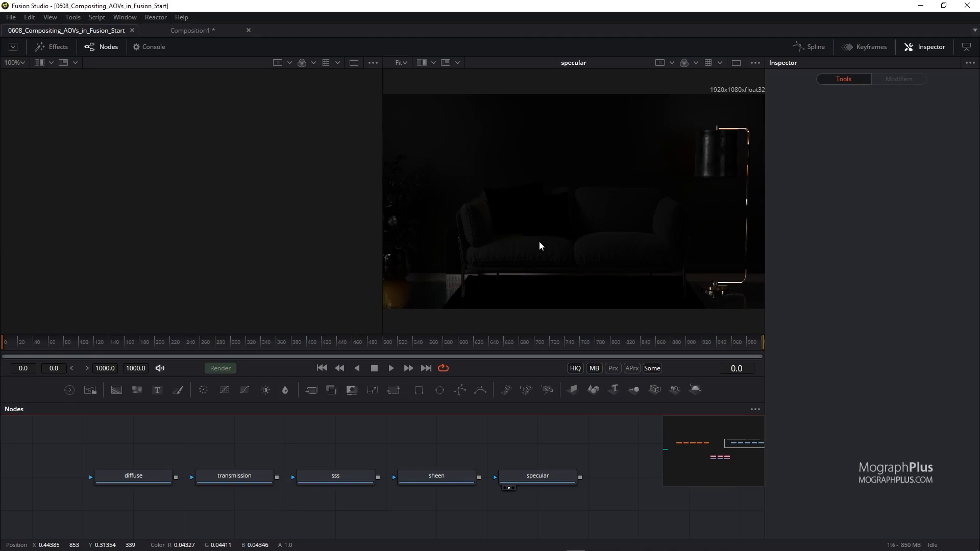
View each light group loader in turn: RGBA_Fill_HDRI_Environment, RGBA_Fill_Above, RGBA_Floor_Lamp, RGBA_Key_Left and RGBA_Fill_Right.
{"action": "left_click_drag", "start_coordinate": [733, 446], "coordinate": [696, 447]}
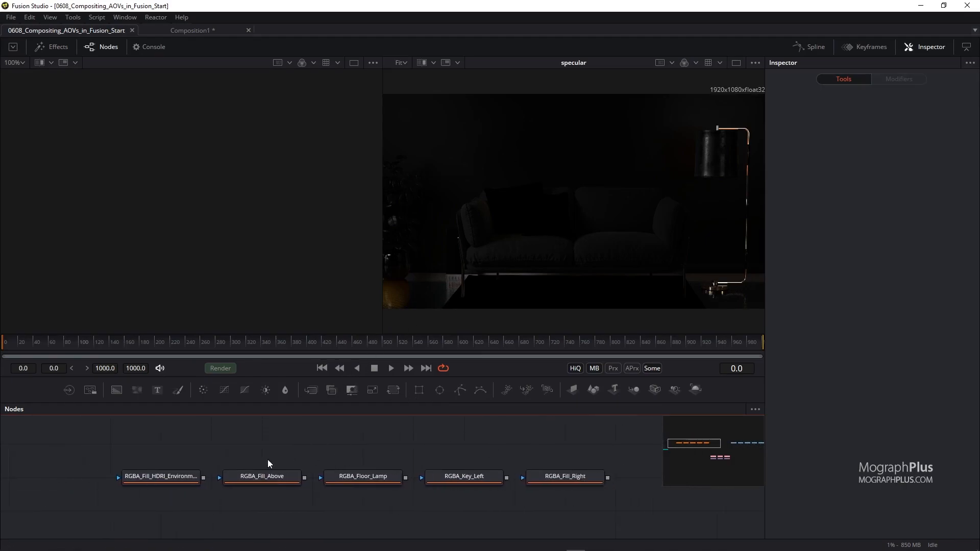
{"action": "left_click_drag", "start_coordinate": [179, 475], "coordinate": [447, 306]}
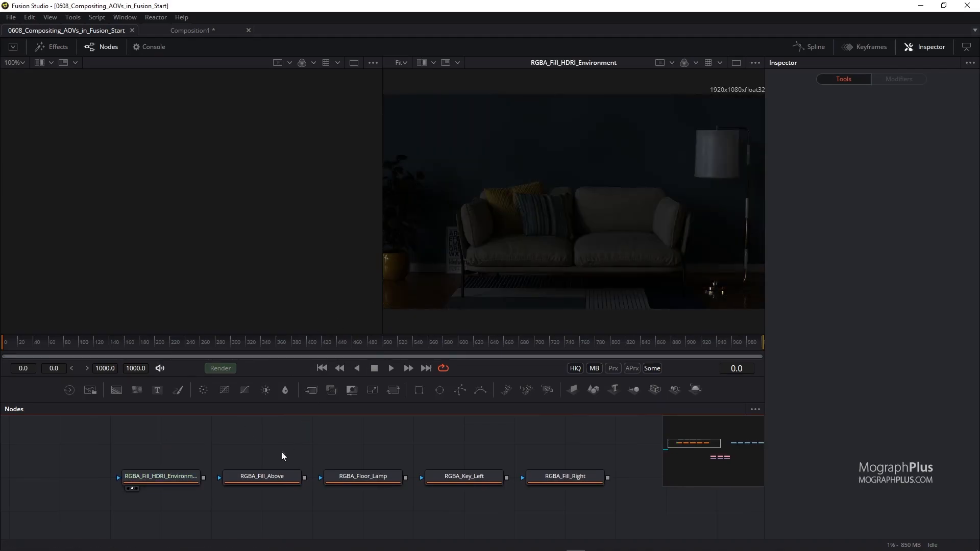
{"action": "left_click_drag", "start_coordinate": [265, 476], "coordinate": [442, 332]}
{"action": "left_click_drag", "start_coordinate": [325, 476], "coordinate": [501, 312]}
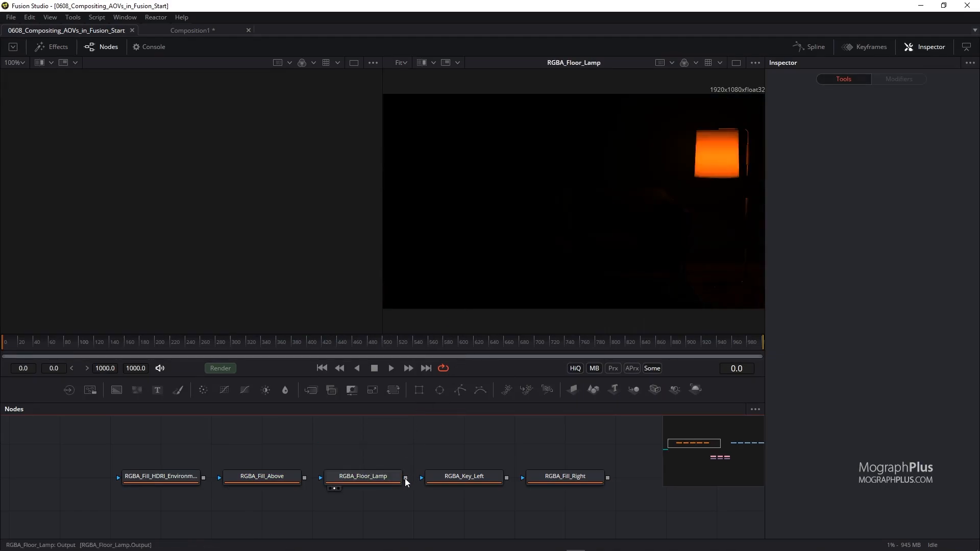
{"action": "left_click_drag", "start_coordinate": [460, 476], "coordinate": [530, 271]}
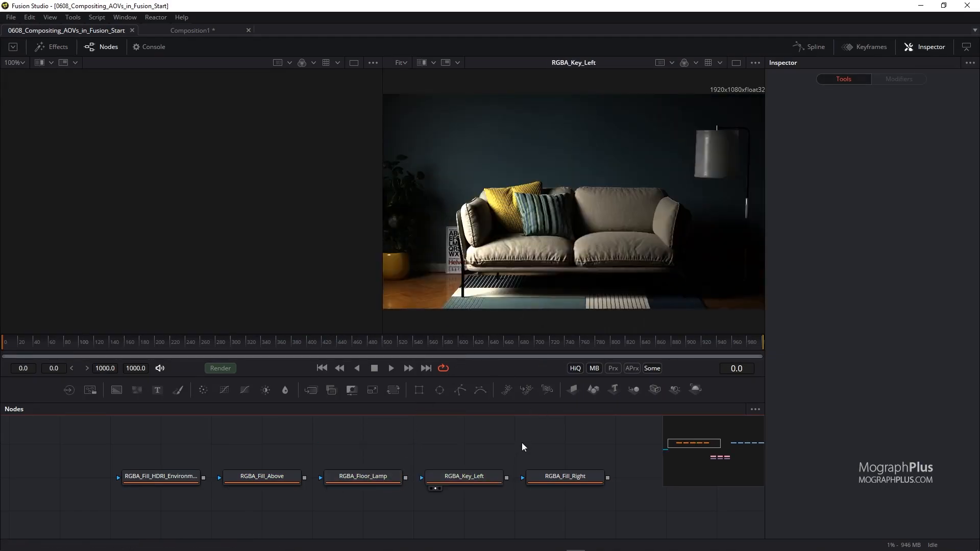
{"action": "left_click_drag", "start_coordinate": [536, 477], "coordinate": [559, 320]}
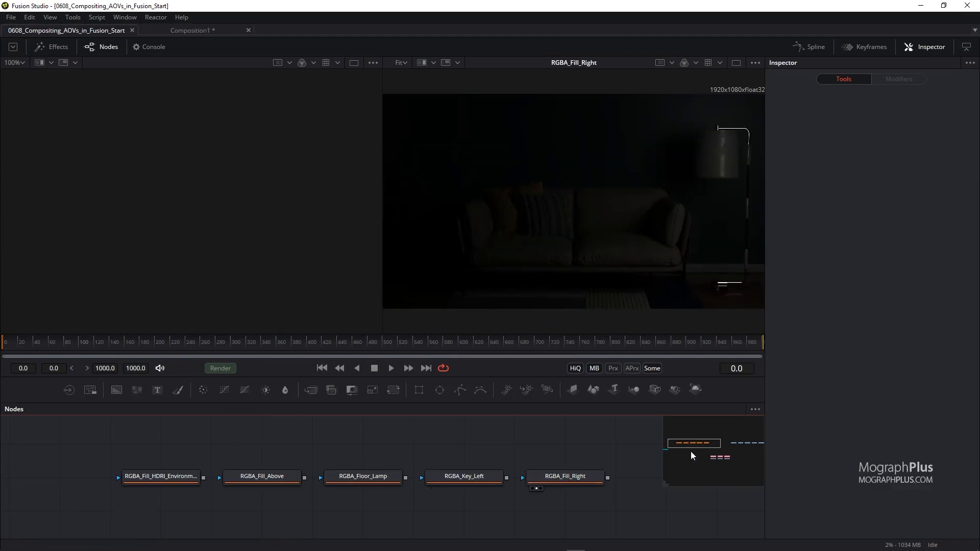
Navigate to the cryptomatte loaders and view crypto_asset, crypto_object and crypto_material in the viewer.
{"action": "left_click_drag", "start_coordinate": [696, 446], "coordinate": [720, 458]}
{"action": "left_click_drag", "start_coordinate": [271, 473], "coordinate": [467, 293]}
{"action": "left_click_drag", "start_coordinate": [387, 473], "coordinate": [503, 273]}
{"action": "left_click_drag", "start_coordinate": [477, 474], "coordinate": [467, 317]}
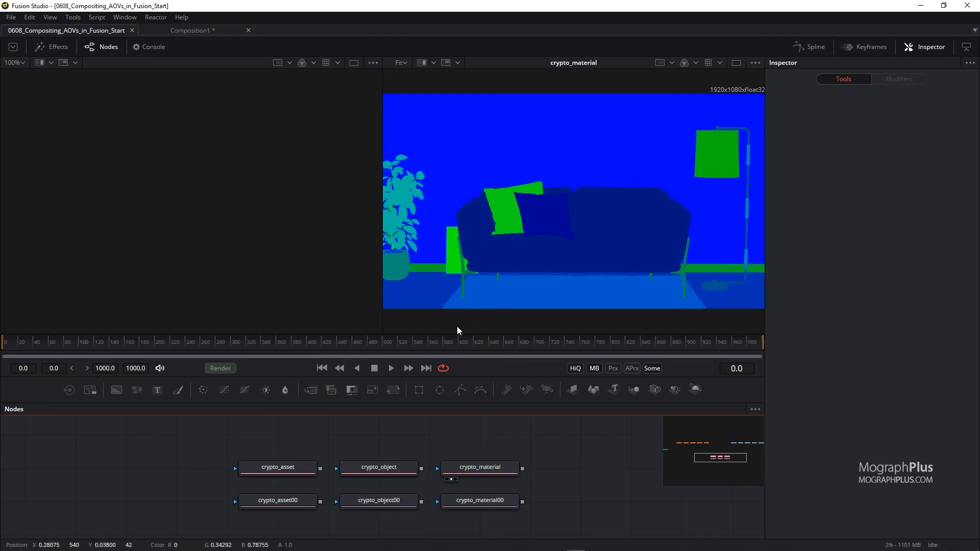
View the crypto_asset00, crypto_object00 and crypto_material00 loaders alongside the original cryptomatte loaders in the viewer.
{"action": "left_click_drag", "start_coordinate": [265, 506], "coordinate": [462, 260]}
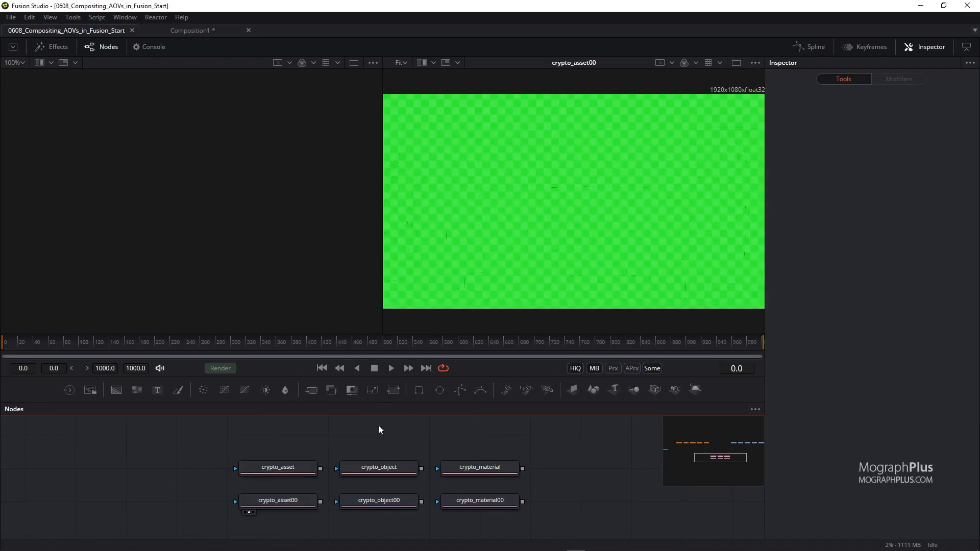
{"action": "left_click_drag", "start_coordinate": [367, 501], "coordinate": [505, 278]}
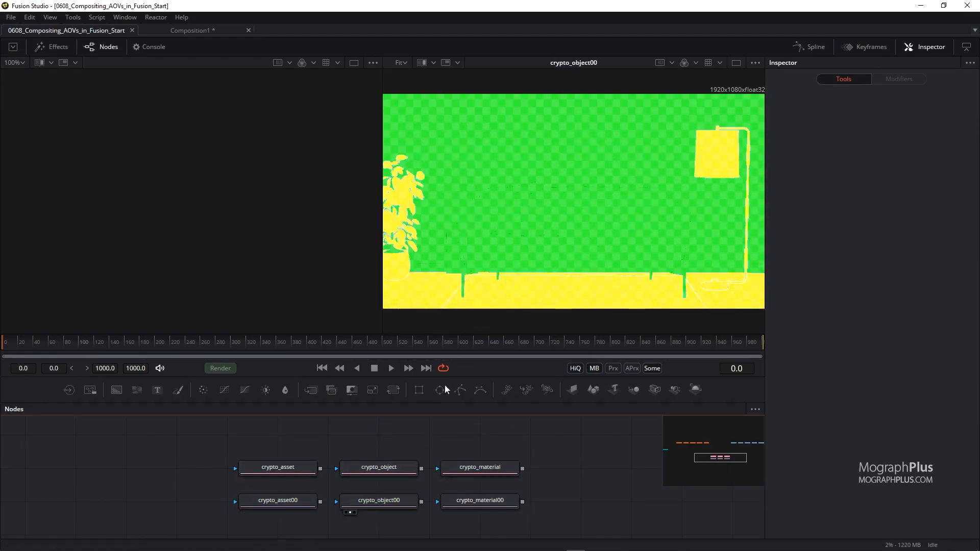
{"action": "left_click_drag", "start_coordinate": [477, 504], "coordinate": [510, 260]}
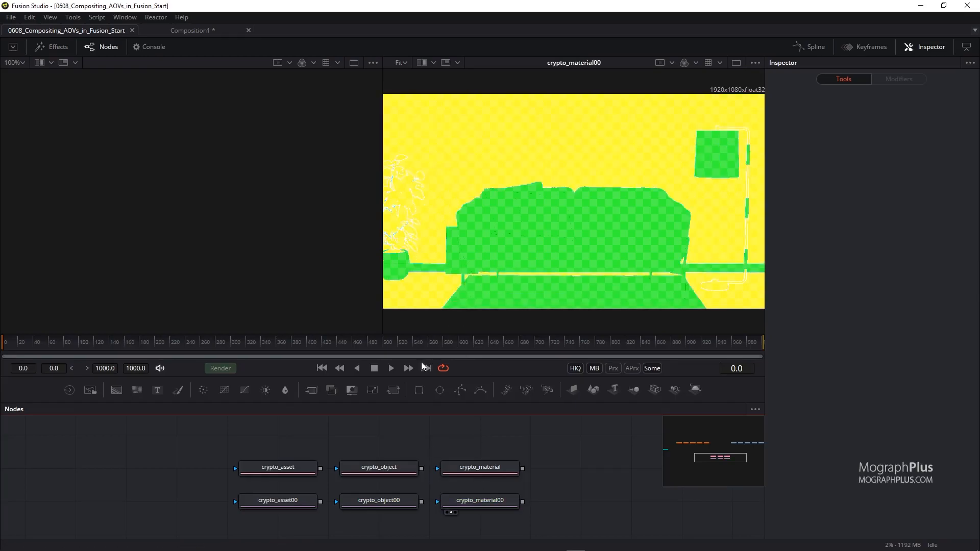
{"action": "left_click_drag", "start_coordinate": [290, 467], "coordinate": [457, 286]}
{"action": "left_click_drag", "start_coordinate": [388, 501], "coordinate": [482, 265]}
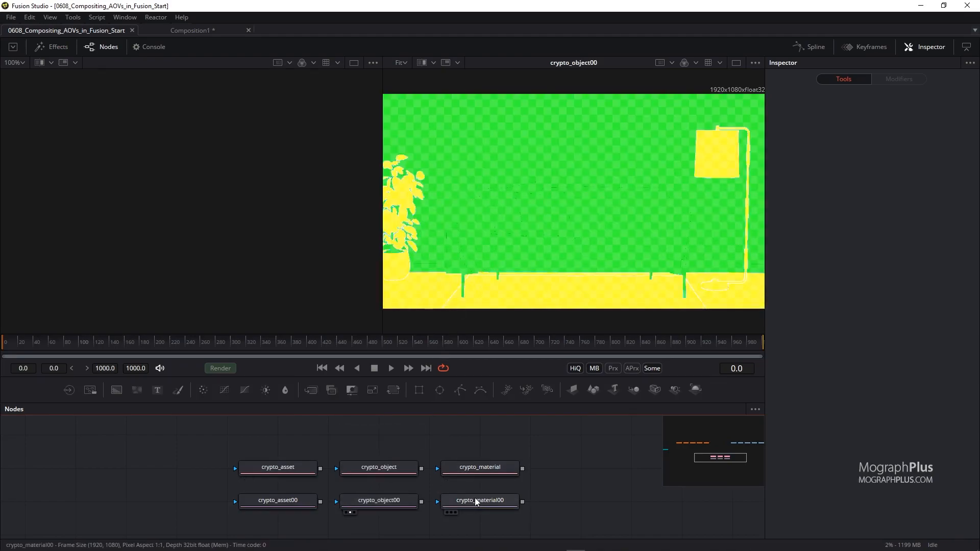
{"action": "left_click_drag", "start_coordinate": [475, 498], "coordinate": [501, 259]}
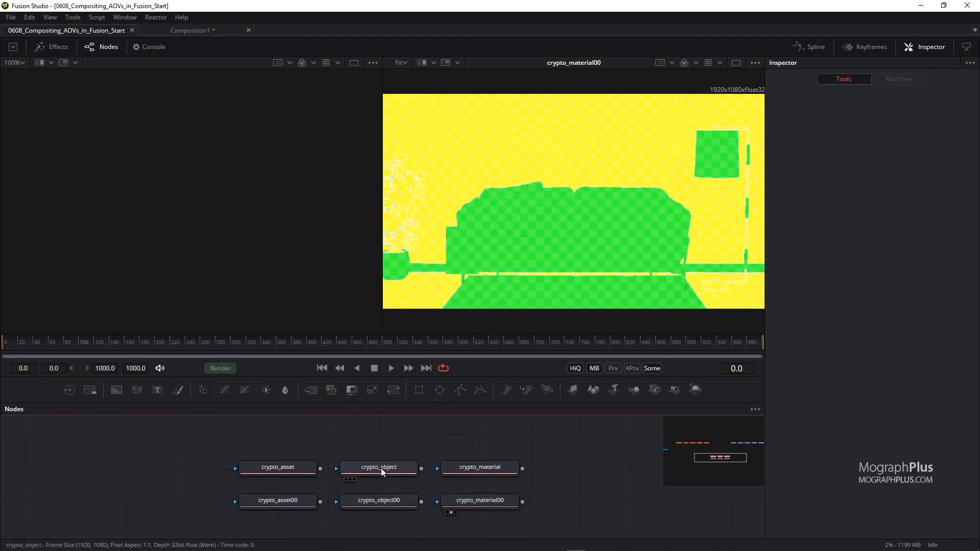
{"action": "left_click_drag", "start_coordinate": [479, 469], "coordinate": [498, 282]}
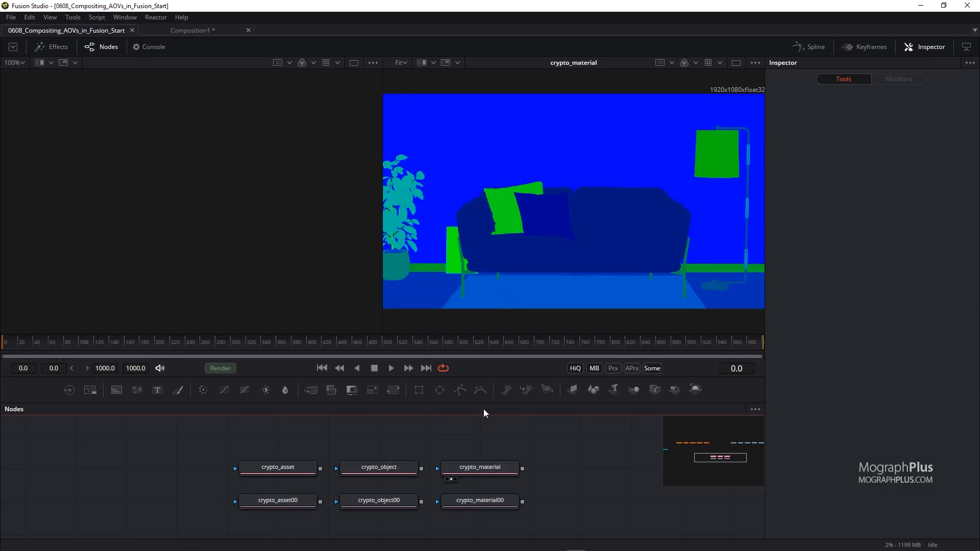
{"action": "left_click_drag", "start_coordinate": [683, 452], "coordinate": [752, 444]}
{"action": "left_click_drag", "start_coordinate": [396, 513], "coordinate": [392, 484]}
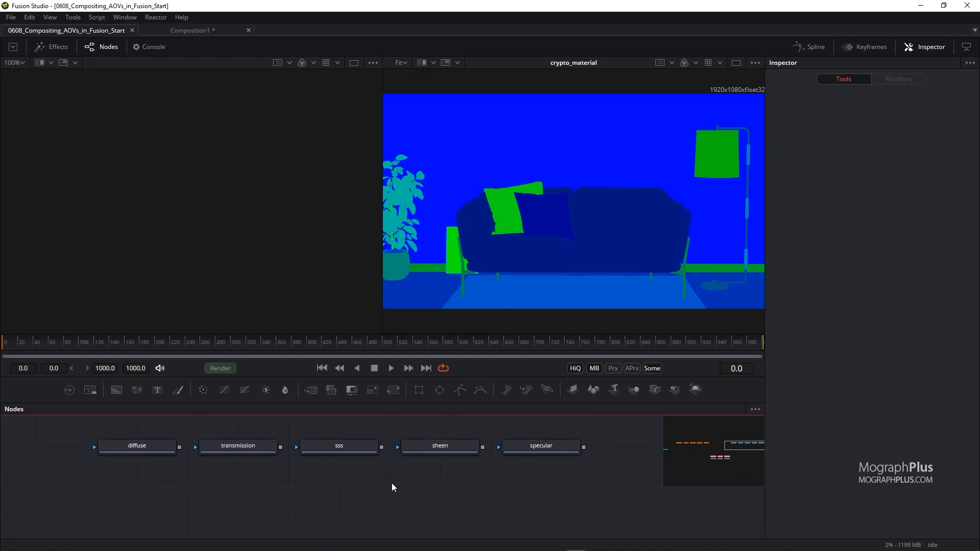
Adjust the composition's Frame Format preferences and save them.
{"action": "left_click", "coordinate": [11, 17]}
{"action": "left_click", "coordinate": [86, 186]}
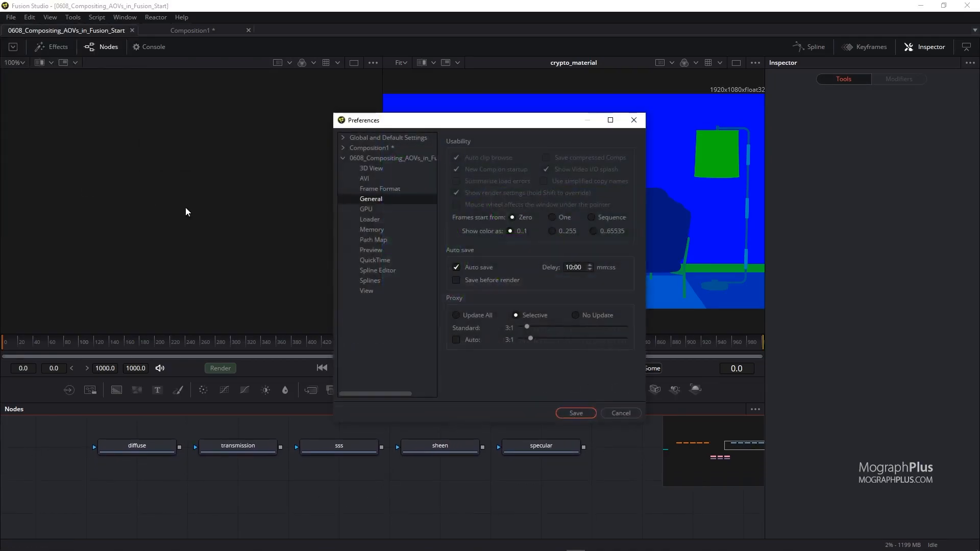
{"action": "left_click", "coordinate": [391, 189]}
{"action": "left_click", "coordinate": [574, 303]}
{"action": "left_click", "coordinate": [569, 335]}
{"action": "left_click", "coordinate": [574, 413]}
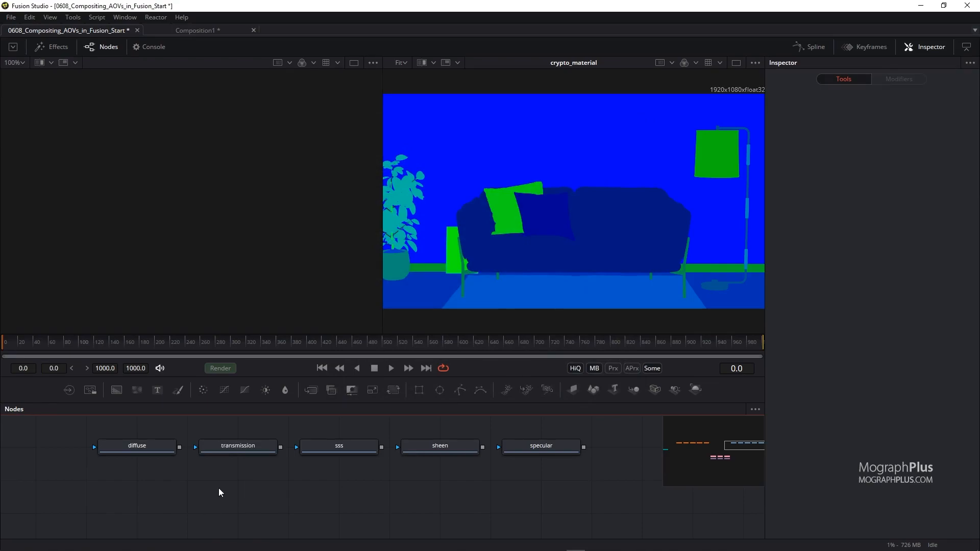
Add a Channel Booleans node and connect the diffuse and transmission loaders into its inputs.
{"action": "key", "text": "shift+space"}
{"action": "type", "text": "chann"}
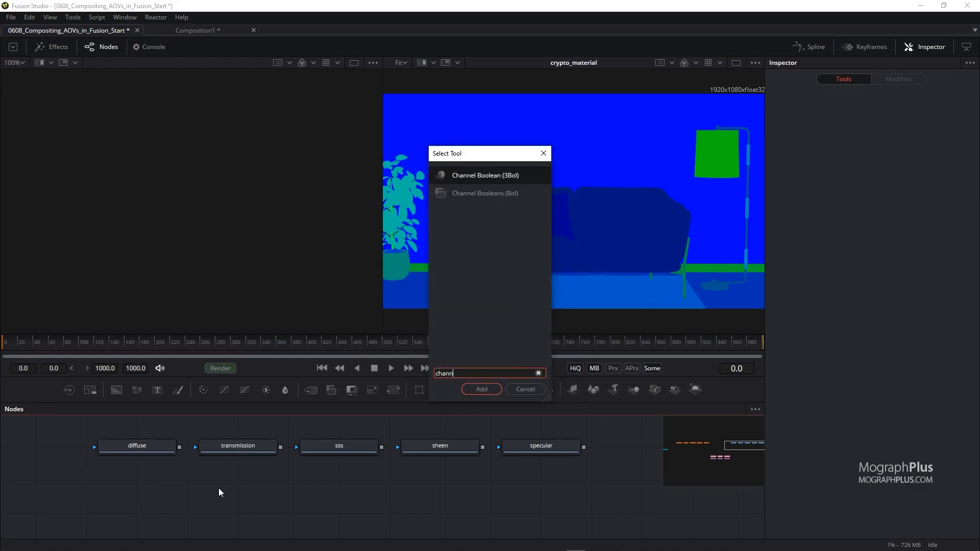
{"action": "key", "text": "Down"}
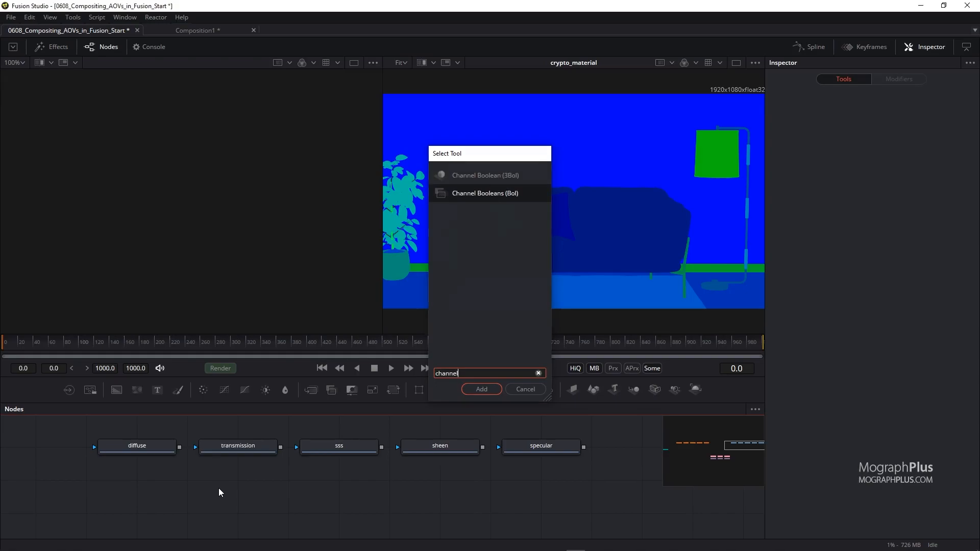
{"action": "key", "text": "Return"}
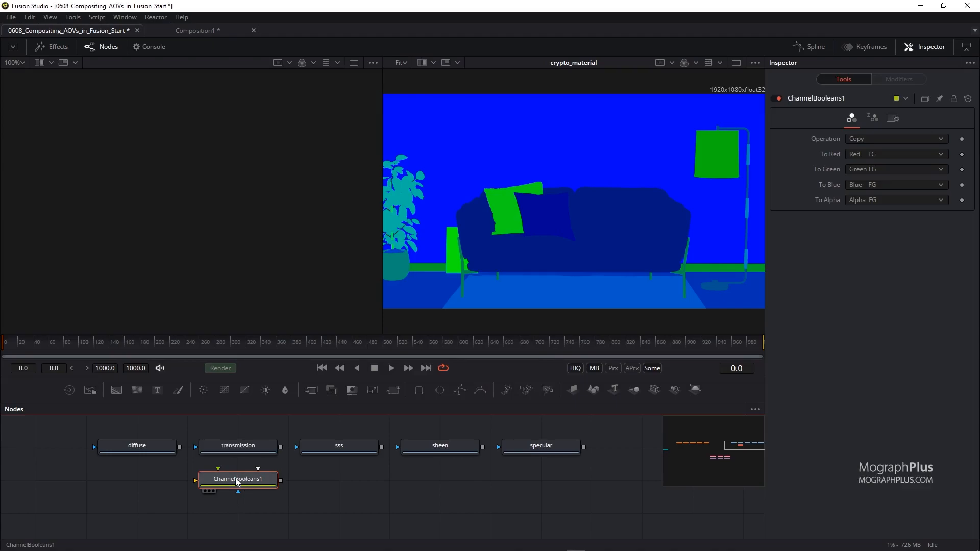
{"action": "left_click_drag", "start_coordinate": [240, 476], "coordinate": [188, 500]}
{"action": "left_click_drag", "start_coordinate": [178, 452], "coordinate": [176, 512]}
{"action": "left_click_drag", "start_coordinate": [280, 448], "coordinate": [189, 512]}
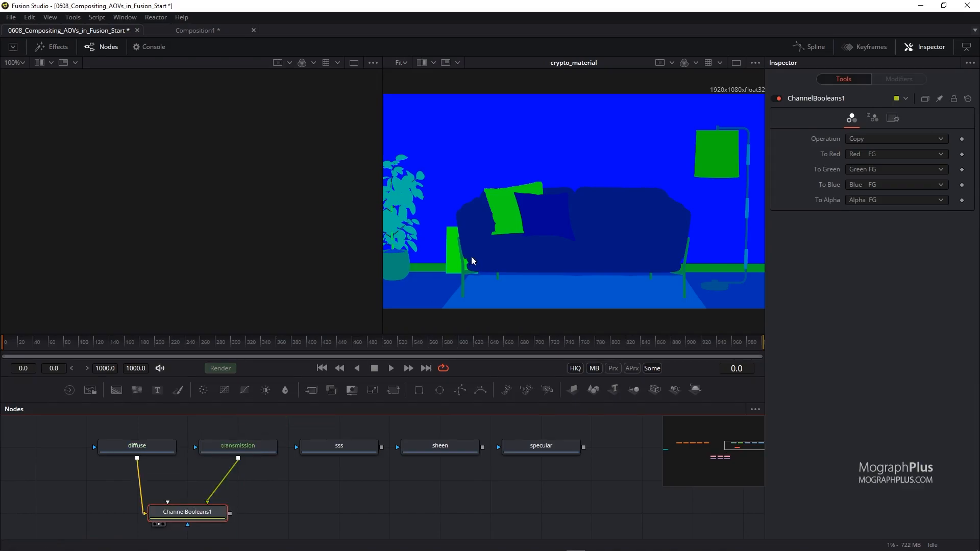
View the Channel Booleans node and set its Operation to Add and To Alpha to Do Nothing.
{"action": "key", "text": "2"}
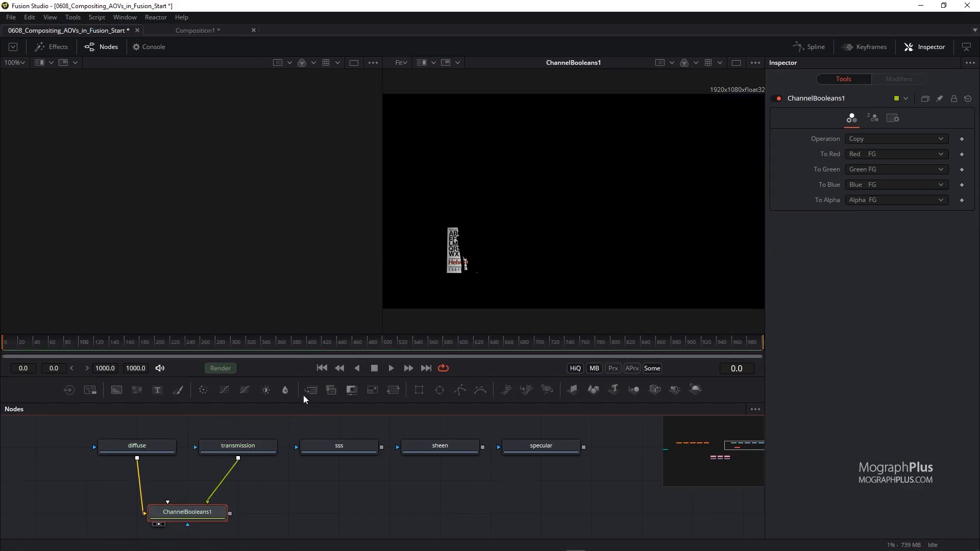
{"action": "left_click", "coordinate": [849, 140]}
{"action": "left_click", "coordinate": [874, 152]}
{"action": "left_click", "coordinate": [869, 198]}
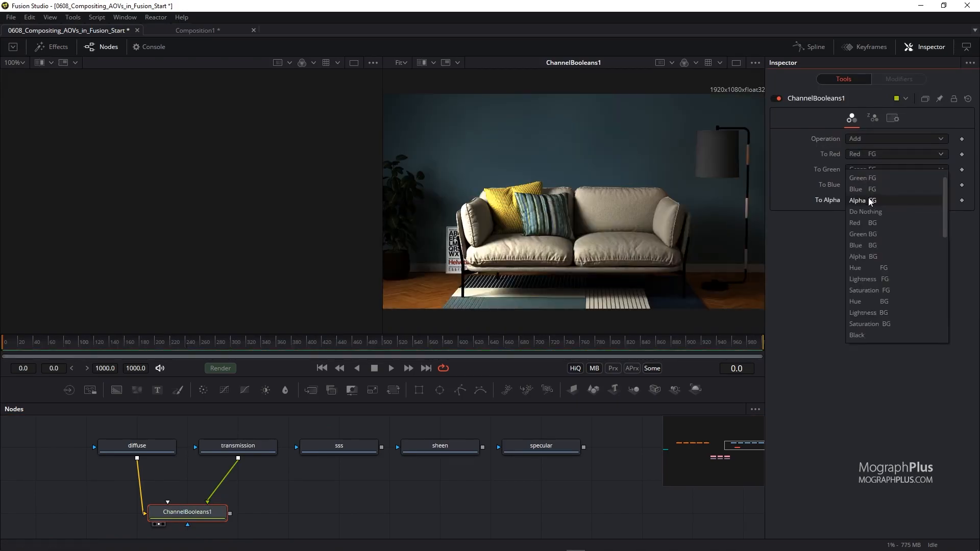
{"action": "left_click", "coordinate": [885, 210]}
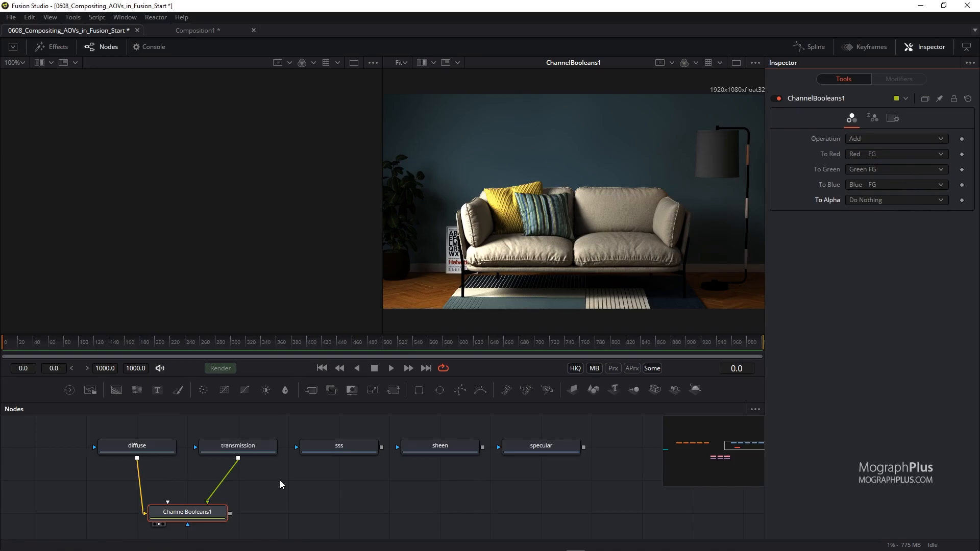
Paste a copy of the Channel Booleans node, feed ChannelBooleans1 and the sss loader into it, and view it.
{"action": "left_click", "coordinate": [265, 497]}
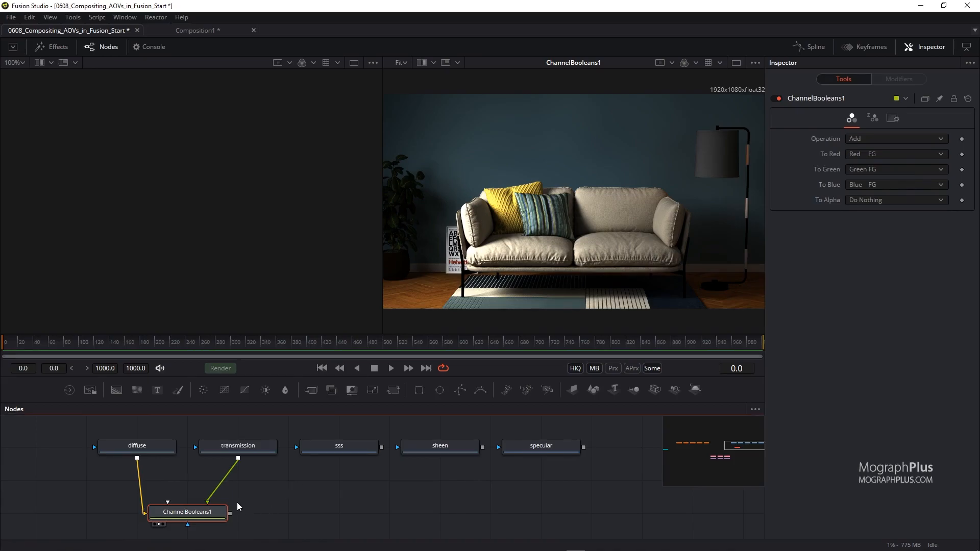
{"action": "scroll", "coordinate": [199, 508], "scroll_direction": "down", "scroll_amount": 1}
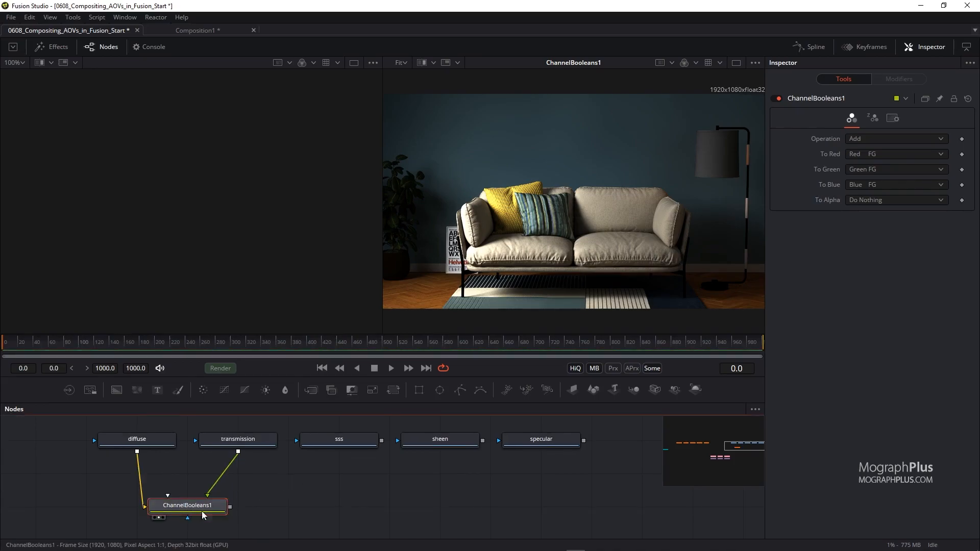
{"action": "key", "text": "ctrl+v"}
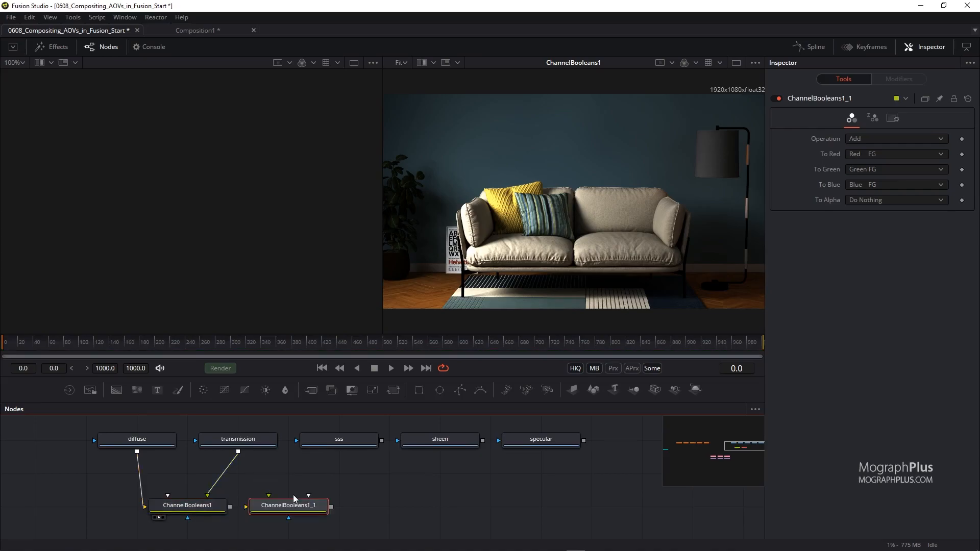
{"action": "left_click_drag", "start_coordinate": [230, 507], "coordinate": [289, 506]}
{"action": "left_click_drag", "start_coordinate": [382, 440], "coordinate": [286, 504]}
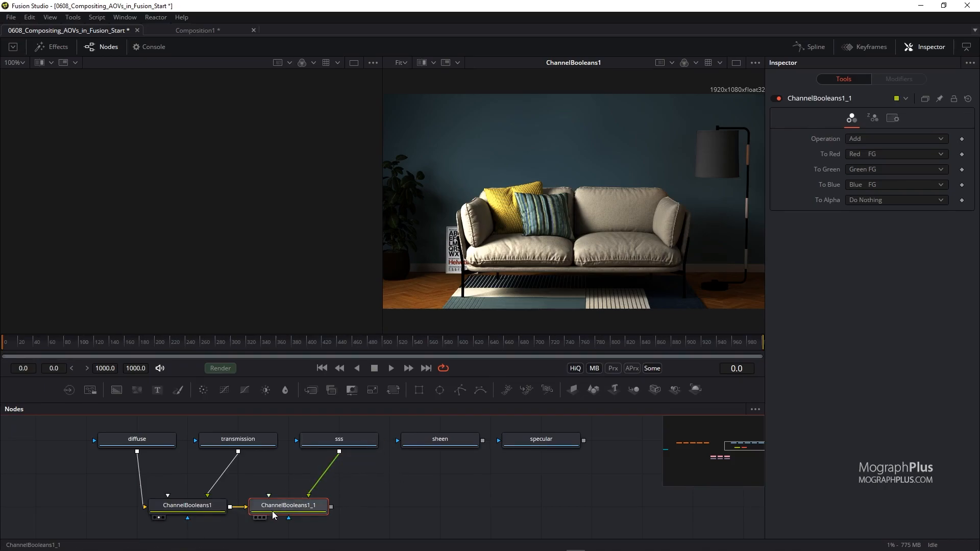
{"action": "key", "text": "2"}
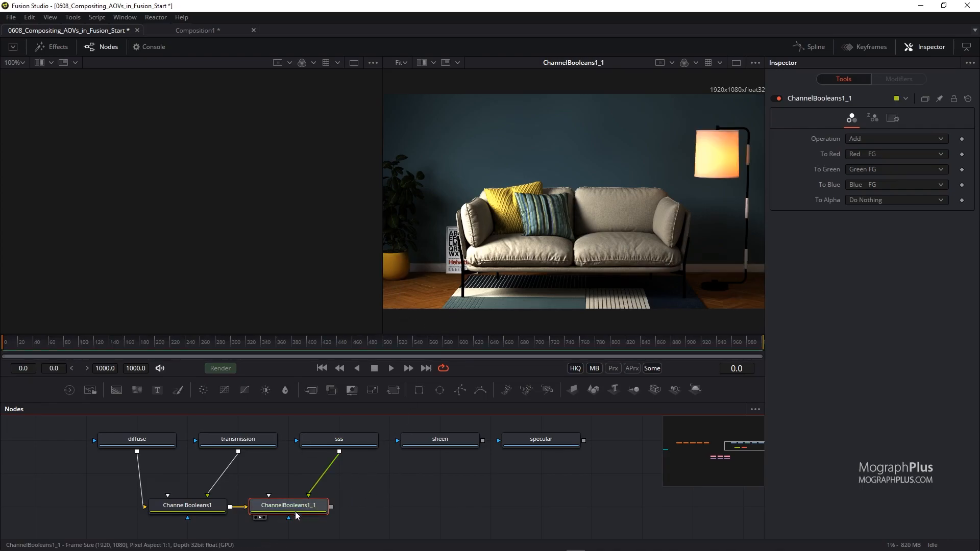
{"action": "left_click", "coordinate": [875, 139]}
{"action": "left_click", "coordinate": [875, 139]}
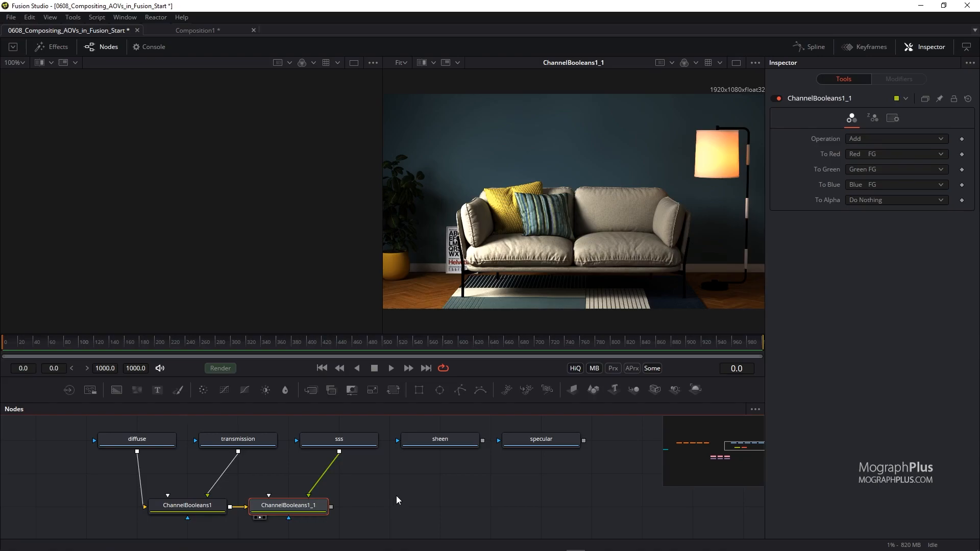
{"action": "key", "text": "ctrl+v"}
{"action": "key", "text": "ctrl+z"}
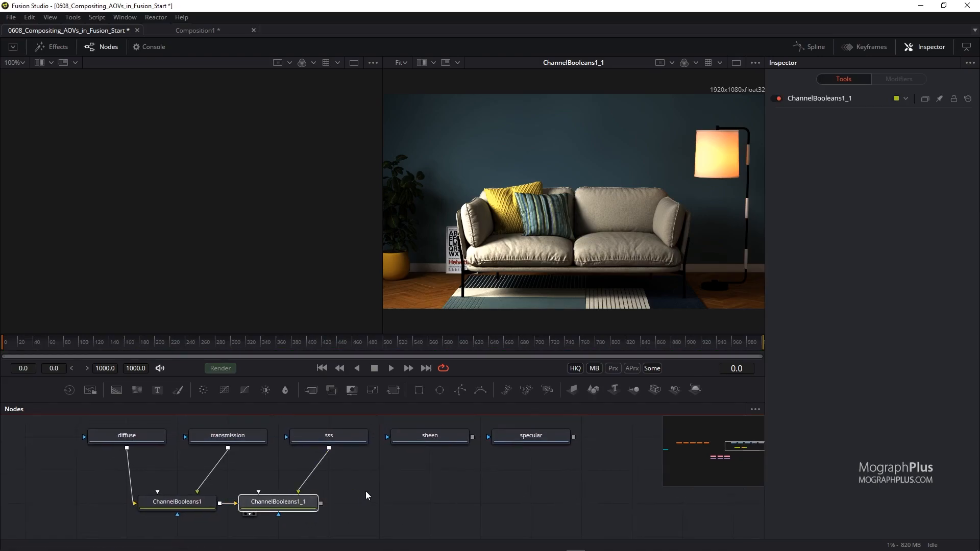
Paste another Channel Booleans copy chained after ChannelBooleans1_1 with the sheen loader as its foreground.
{"action": "left_click", "coordinate": [384, 489]}
{"action": "key", "text": "ctrl+v"}
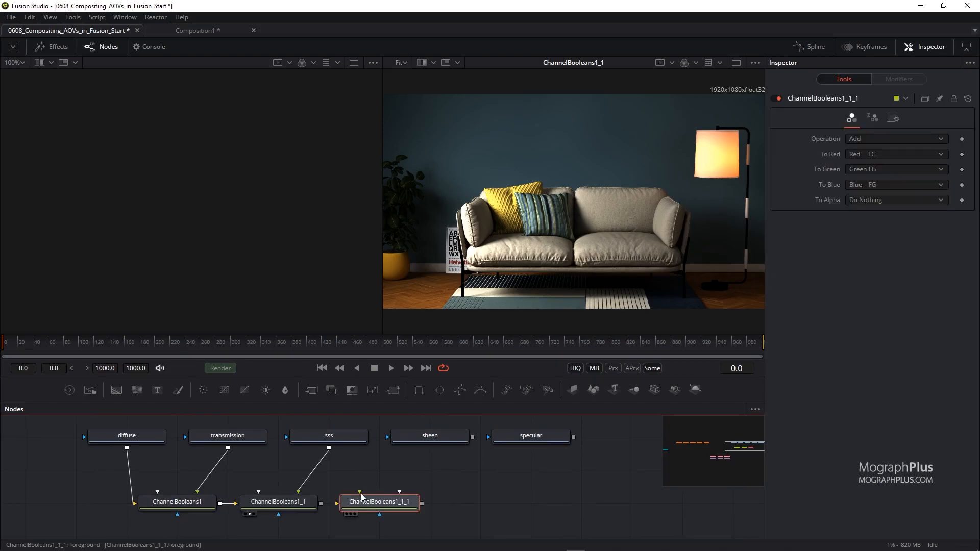
{"action": "left_click_drag", "start_coordinate": [321, 504], "coordinate": [379, 500]}
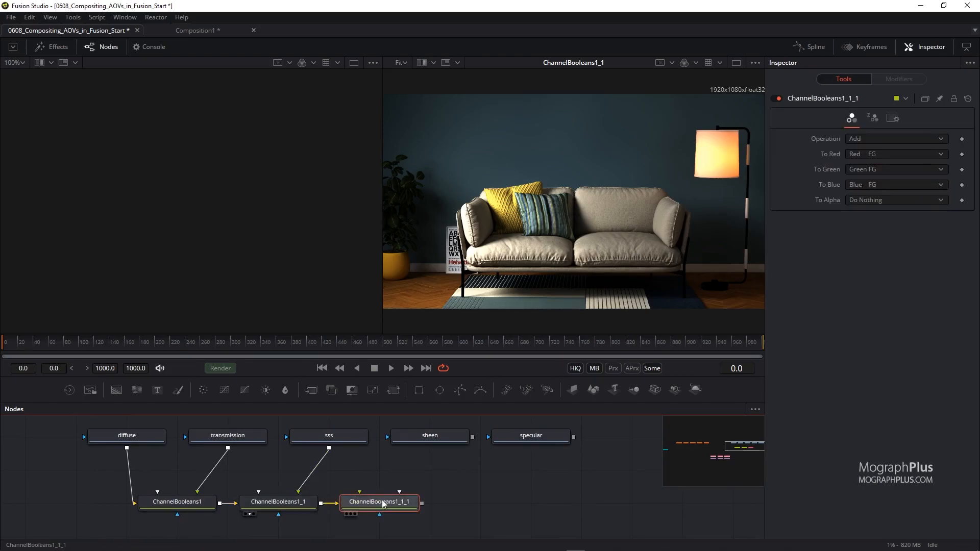
{"action": "left_click_drag", "start_coordinate": [471, 437], "coordinate": [499, 286]}
{"action": "left_click", "coordinate": [452, 490]}
{"action": "left_click", "coordinate": [394, 502]}
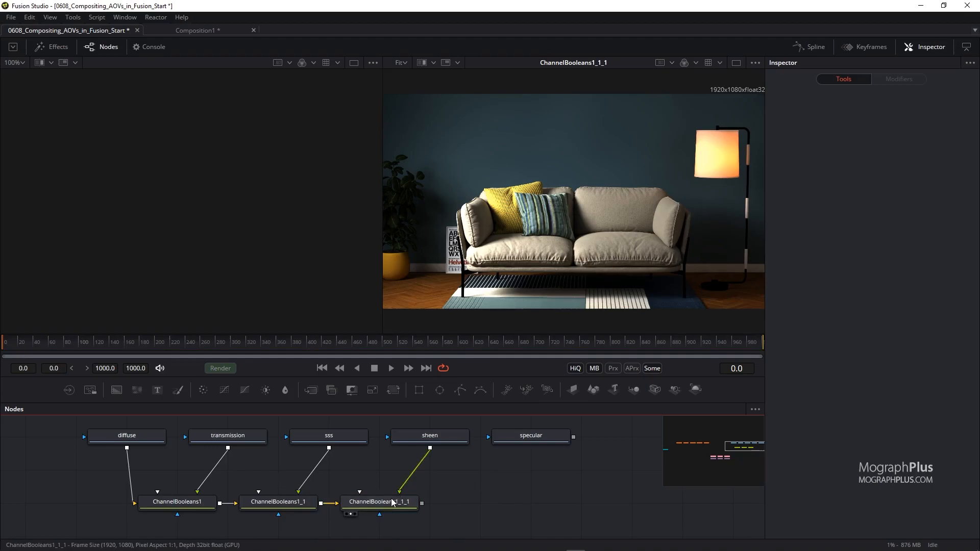
Copy and paste a fourth Channel Booleans node, chain it after the previous one with specular as foreground, and view it.
{"action": "key", "text": "ctrl+c"}
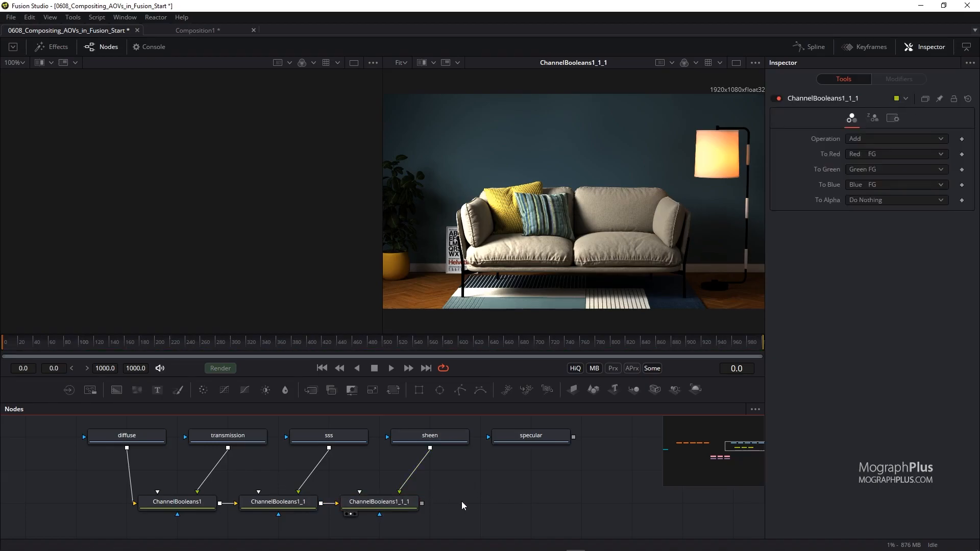
{"action": "key", "text": "ctrl+v"}
{"action": "left_click_drag", "start_coordinate": [422, 503], "coordinate": [476, 503]}
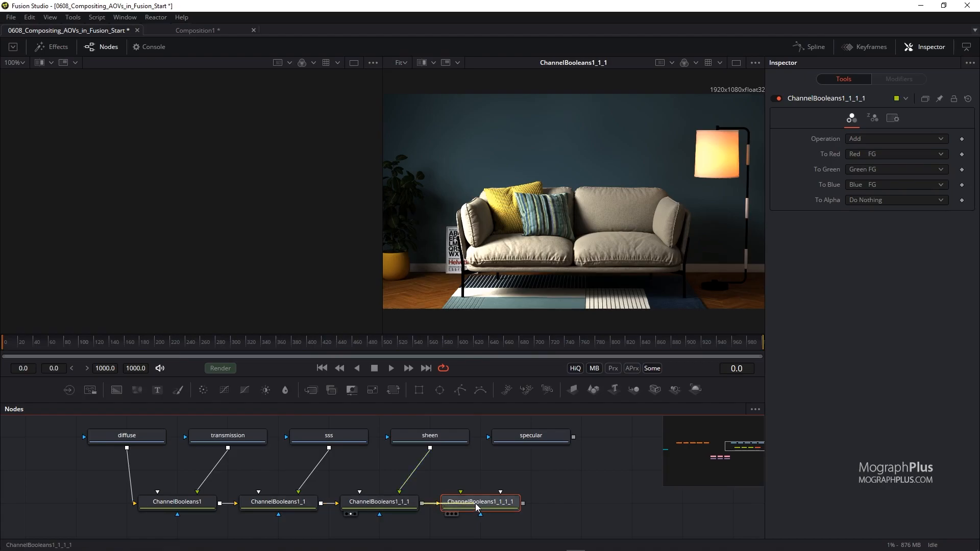
{"action": "left_click_drag", "start_coordinate": [573, 437], "coordinate": [487, 503]}
{"action": "key", "text": "2"}
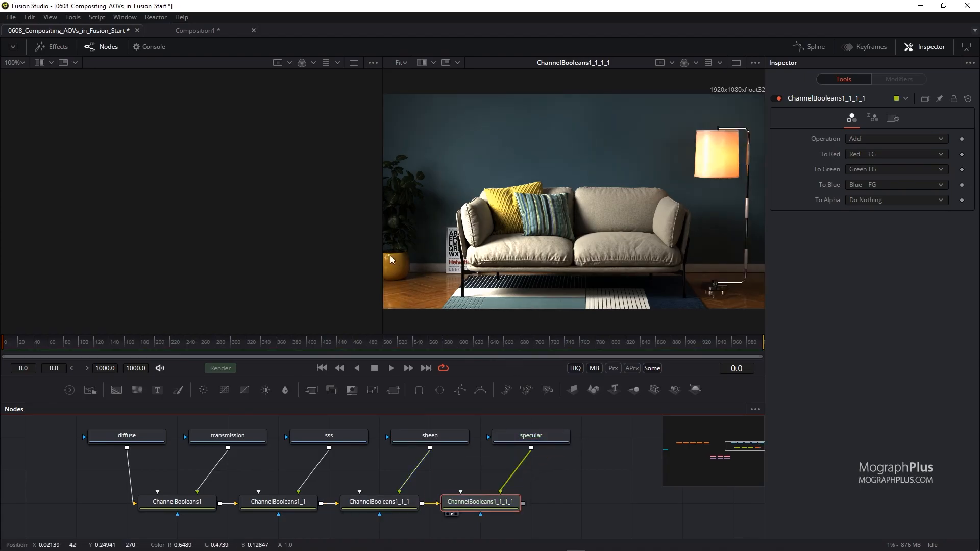
Add an OCIO Colorspace node beside the end of the Channel Booleans chain.
{"action": "left_click_drag", "start_coordinate": [383, 254], "coordinate": [309, 250]}
{"action": "left_click_drag", "start_coordinate": [765, 255], "coordinate": [786, 255]}
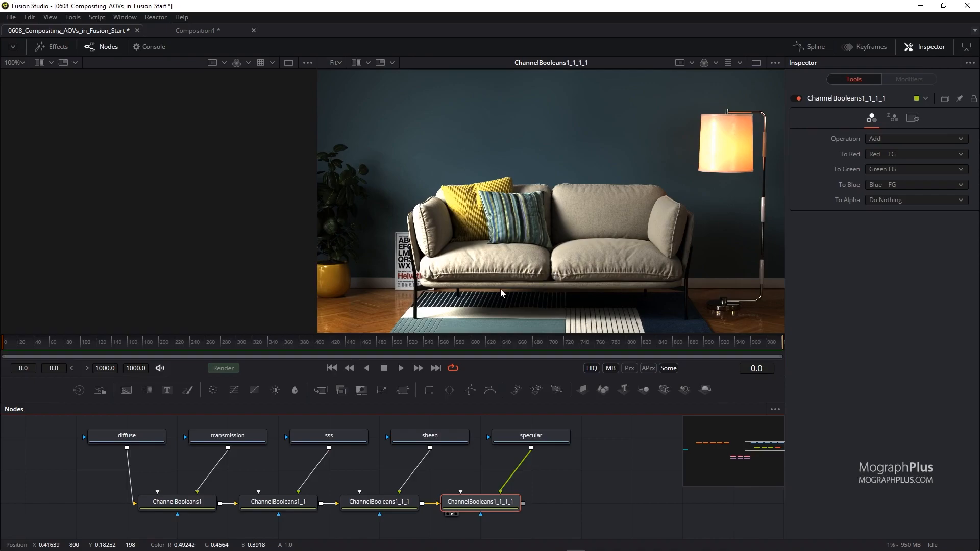
{"action": "left_click_drag", "start_coordinate": [604, 477], "coordinate": [511, 472]}
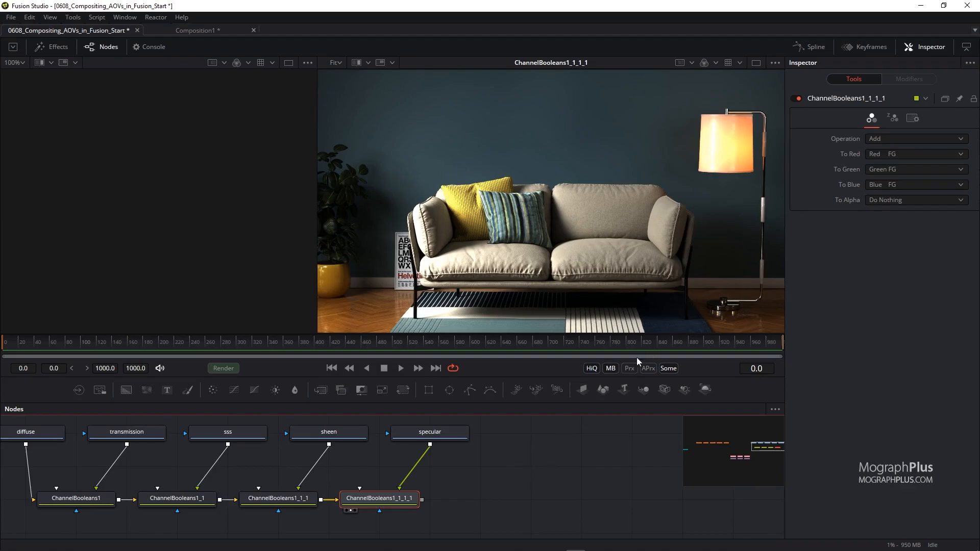
{"action": "left_click", "coordinate": [551, 473]}
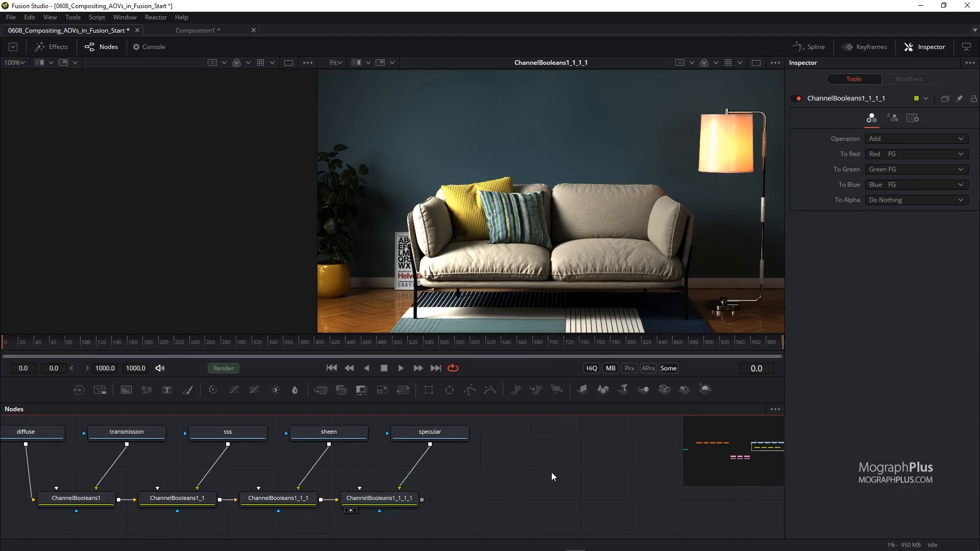
{"action": "key", "text": "shift+space"}
{"action": "type", "text": "channel"}
{"action": "key", "text": "BackSpace"}
{"action": "key", "text": "BackSpace"}
{"action": "key", "text": "BackSpace"}
{"action": "key", "text": "BackSpace"}
{"action": "key", "text": "BackSpace"}
{"action": "key", "text": "BackSpace"}
{"action": "key", "text": "BackSpace"}
{"action": "type", "text": "space"}
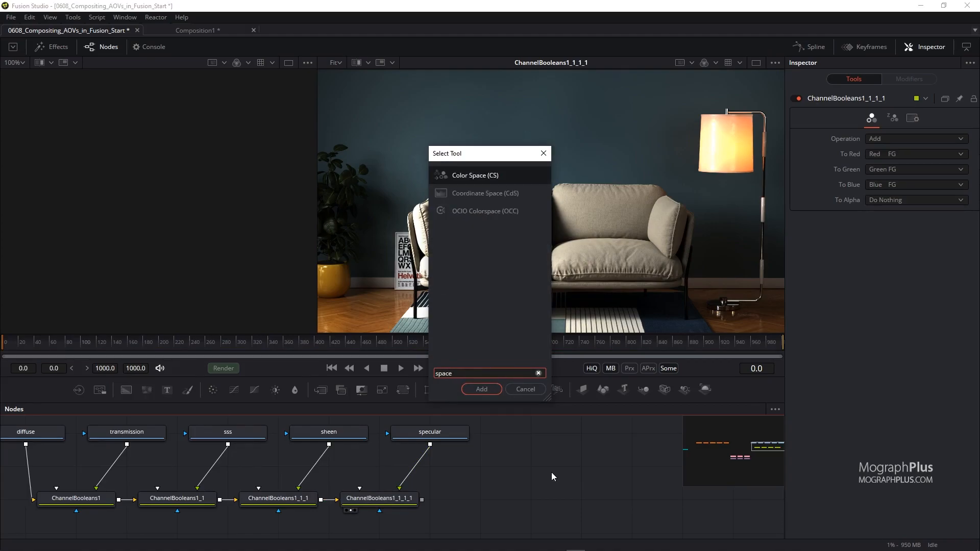
{"action": "key", "text": "Down"}
{"action": "key", "text": "Down"}
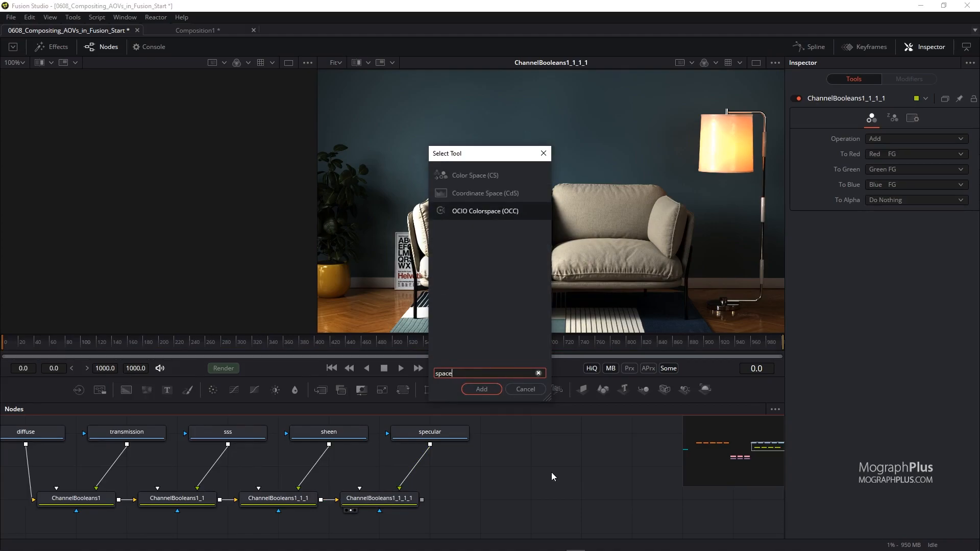
{"action": "key", "text": "Return"}
{"action": "left_click_drag", "start_coordinate": [543, 474], "coordinate": [544, 505]}
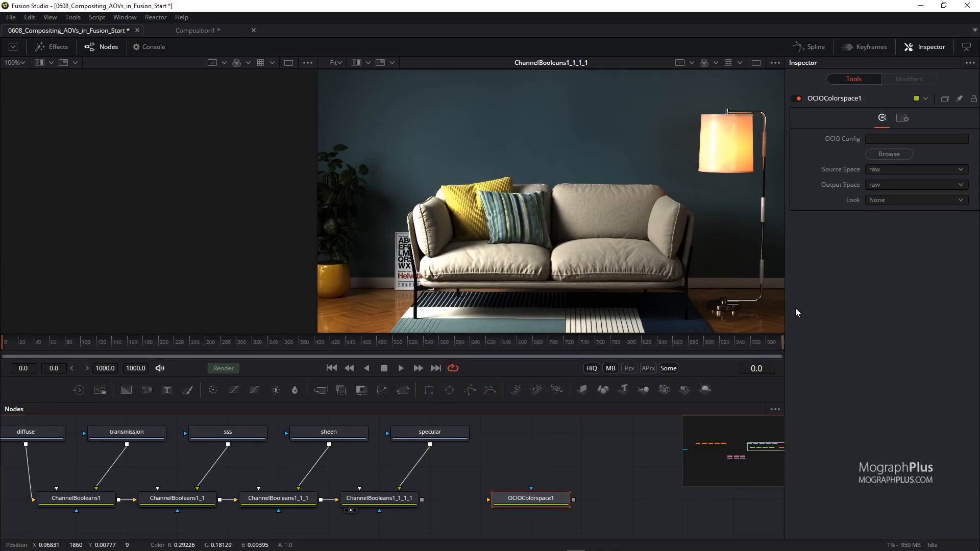
Browse for and load an OCIO config file into the OCIO Colorspace node.
{"action": "left_click", "coordinate": [882, 155]}
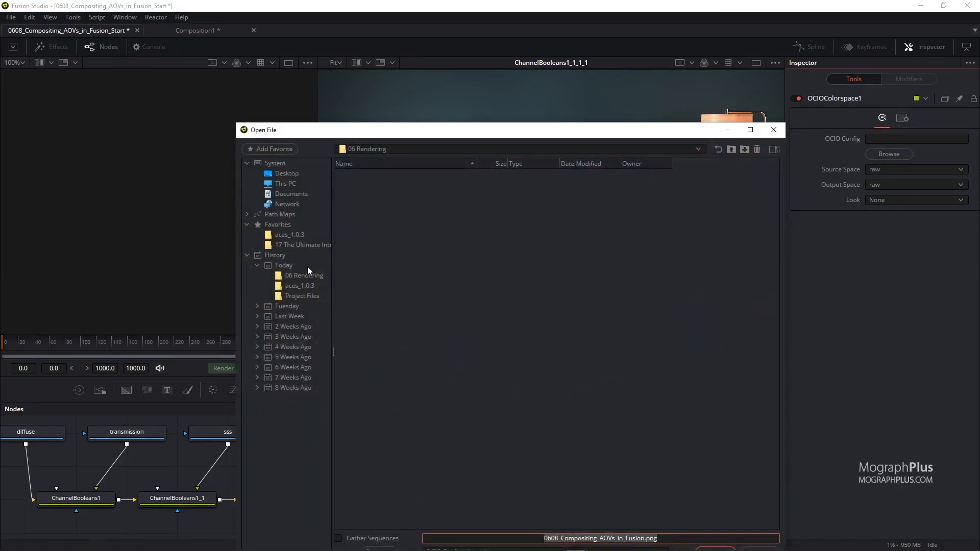
{"action": "left_click", "coordinate": [290, 235]}
{"action": "double_click", "coordinate": [363, 204]}
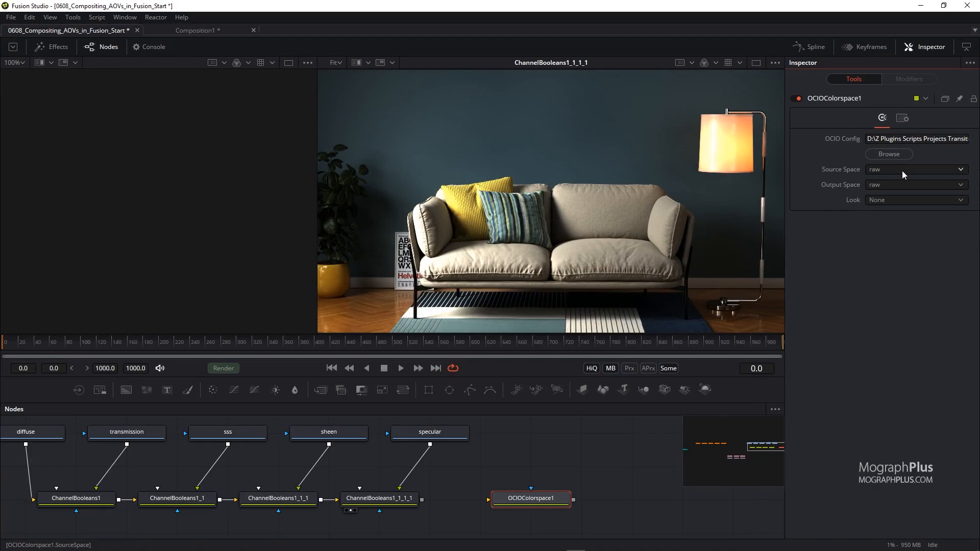
Connect the last Channel Booleans node into OCIOColorspace1 and view its result.
{"action": "left_click_drag", "start_coordinate": [421, 499], "coordinate": [555, 252]}
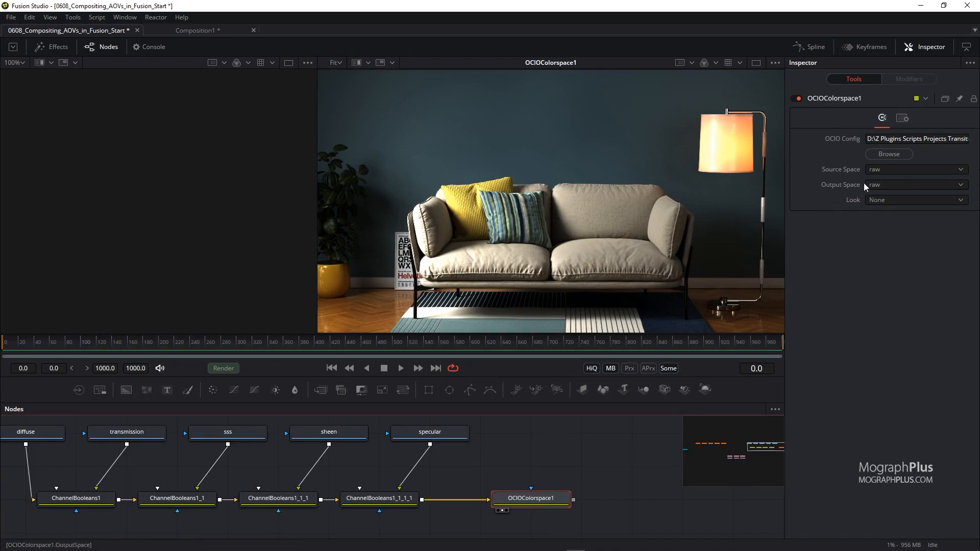
Set OCIOColorspace1's source space to ACES - ACEScg and its output space to ACES - ACEScc.
{"action": "left_click", "coordinate": [894, 169]}
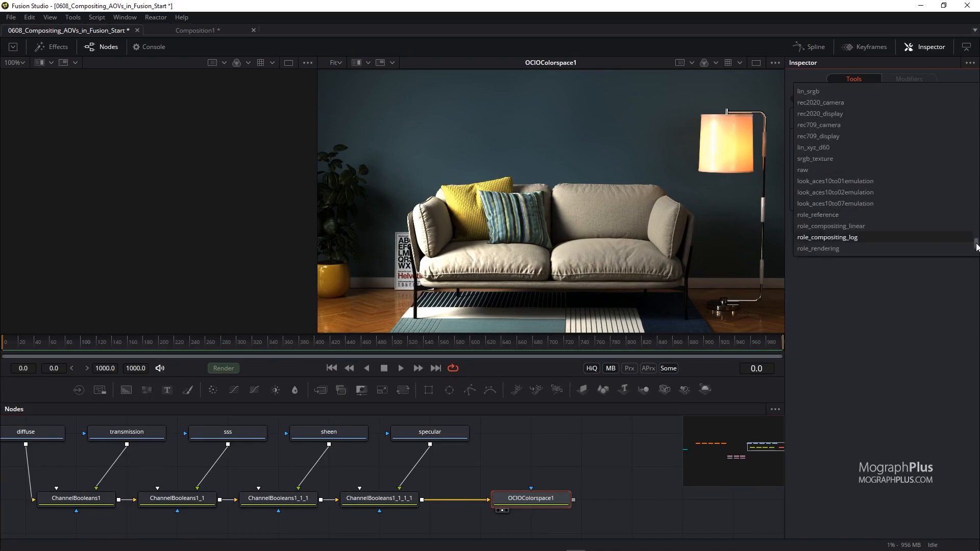
{"action": "left_click_drag", "start_coordinate": [976, 244], "coordinate": [958, 65]}
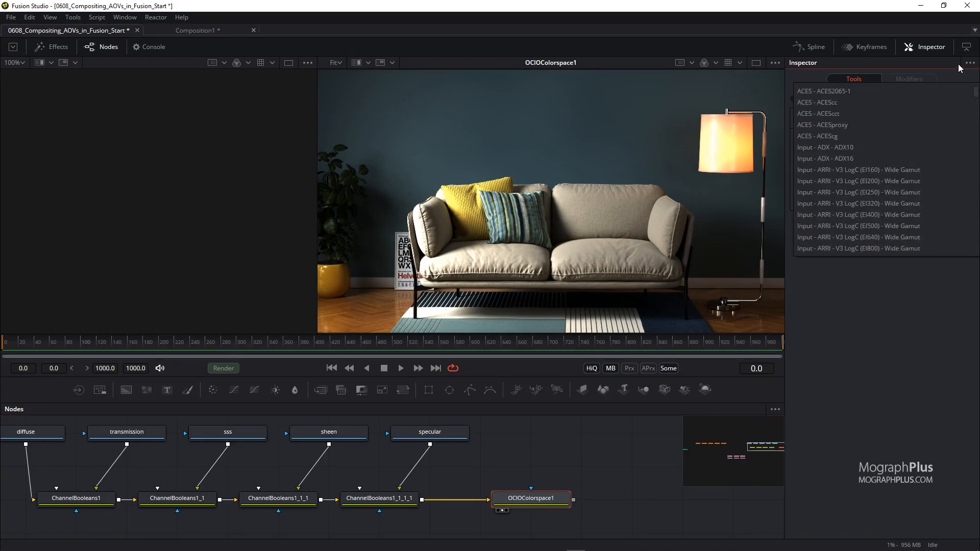
{"action": "left_click", "coordinate": [862, 135]}
{"action": "left_click", "coordinate": [939, 184]}
{"action": "scroll", "coordinate": [911, 171], "scroll_direction": "down", "scroll_amount": 10}
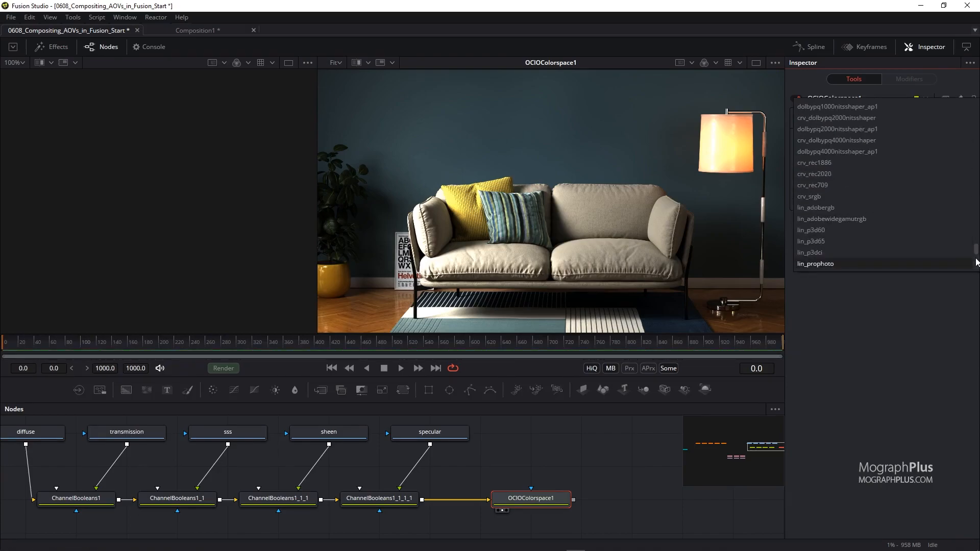
{"action": "scroll", "coordinate": [974, 205], "scroll_direction": "up", "scroll_amount": 10}
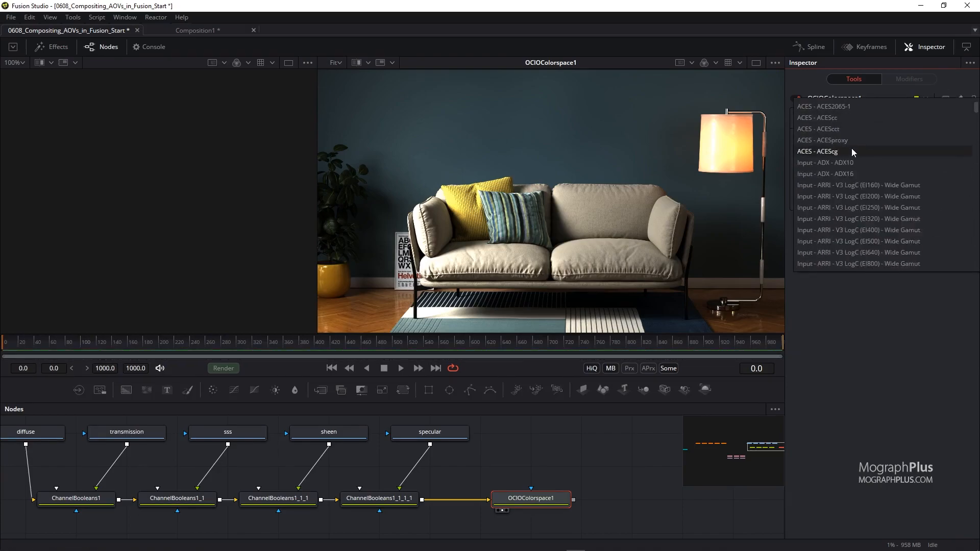
{"action": "left_click", "coordinate": [857, 118]}
Paste a copy of the OCIO Colorspace node after OCIOColorspace1, connect it, and view it.
{"action": "scroll", "coordinate": [446, 468], "scroll_direction": "right", "scroll_amount": 3}
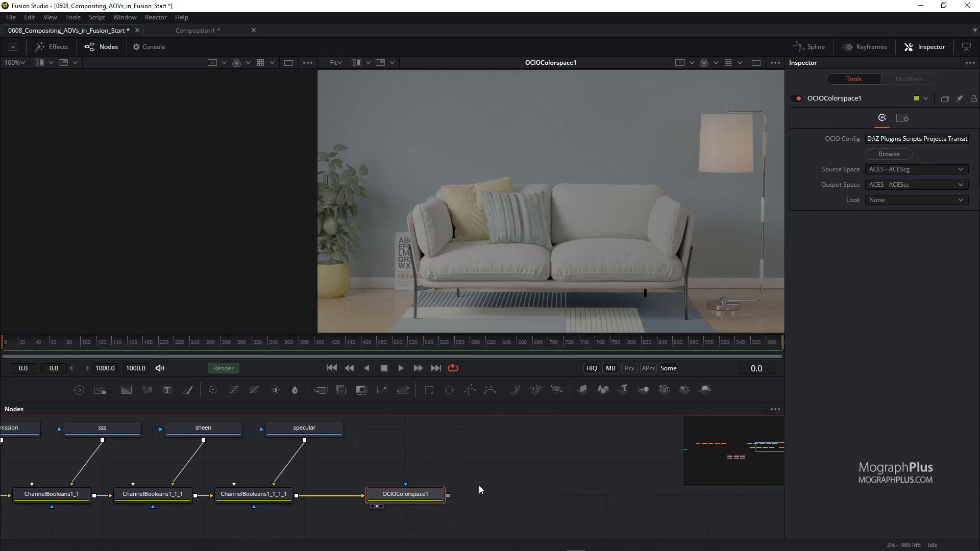
{"action": "left_click", "coordinate": [500, 495]}
{"action": "key", "text": "ctrl+v"}
{"action": "left_click_drag", "start_coordinate": [499, 494], "coordinate": [532, 496]}
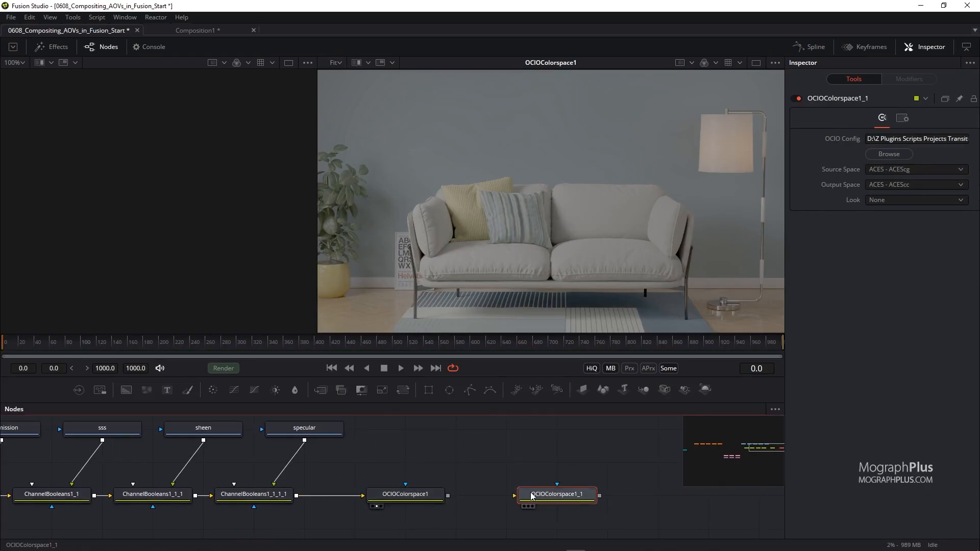
{"action": "scroll", "coordinate": [532, 496], "scroll_direction": "right", "scroll_amount": 3}
{"action": "left_click_drag", "start_coordinate": [434, 490], "coordinate": [495, 489]}
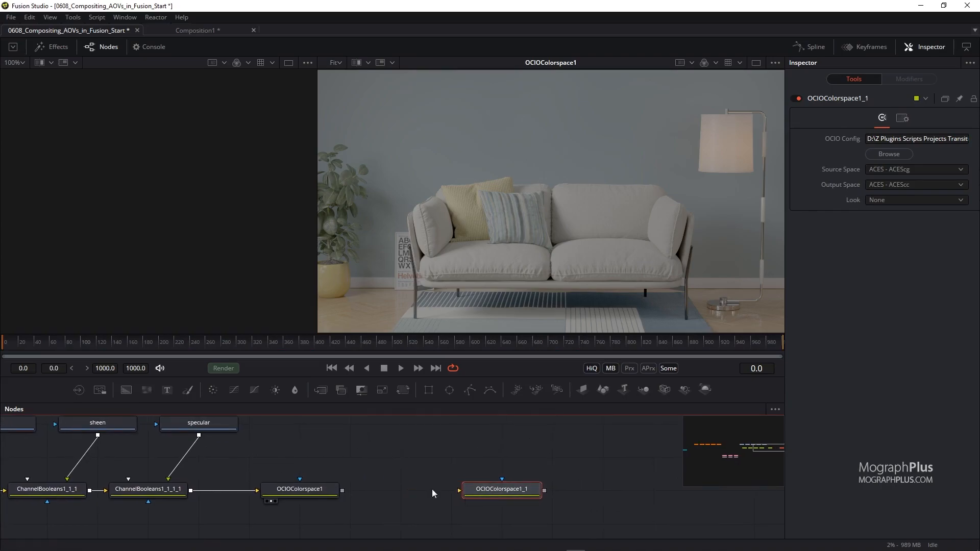
{"action": "left_click_drag", "start_coordinate": [342, 490], "coordinate": [779, 222]}
Set the copied OCIO node's source space to ACES - ACEScc and output space to Output - sRGB.
{"action": "left_click", "coordinate": [916, 169]}
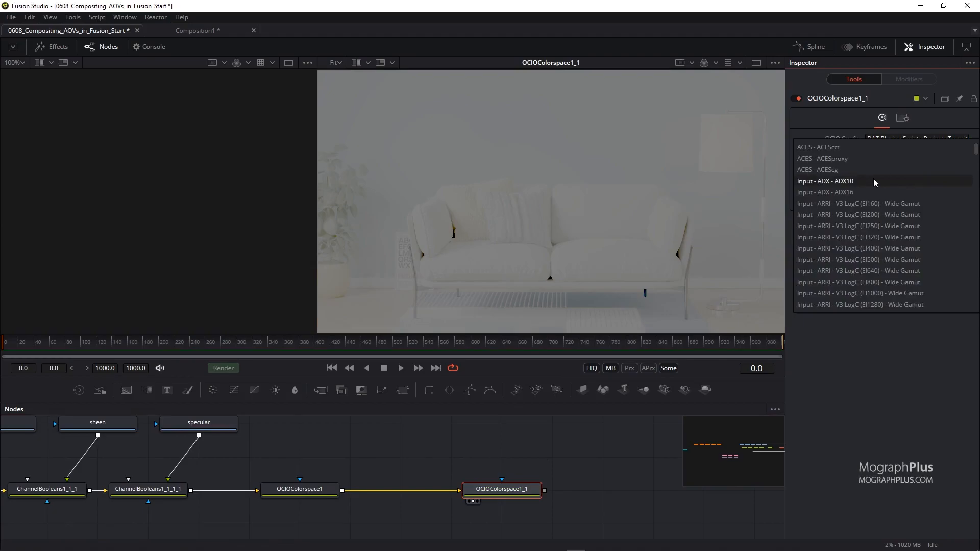
{"action": "scroll", "coordinate": [861, 155], "scroll_direction": "up", "scroll_amount": 2}
{"action": "left_click", "coordinate": [857, 156]}
{"action": "left_click", "coordinate": [922, 187]}
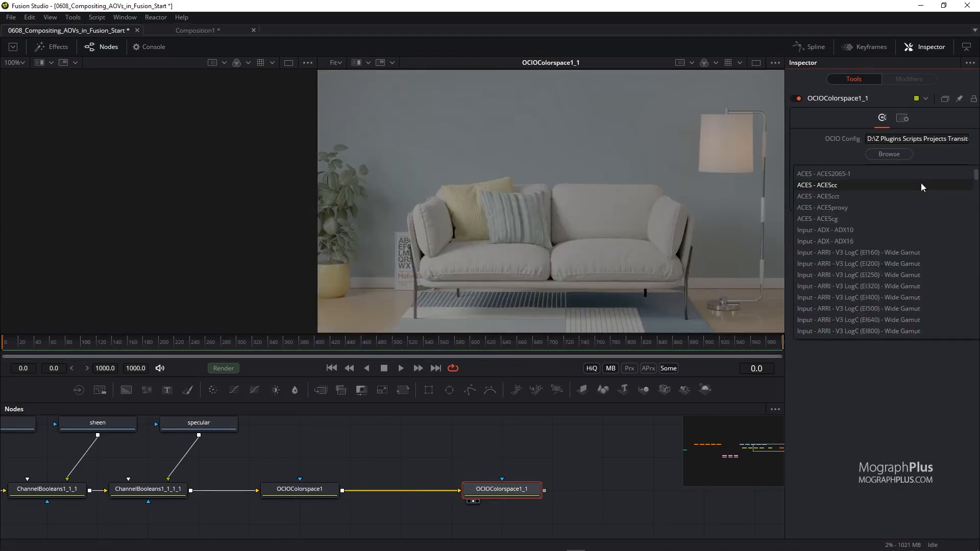
{"action": "left_click_drag", "start_coordinate": [976, 175], "coordinate": [976, 225]}
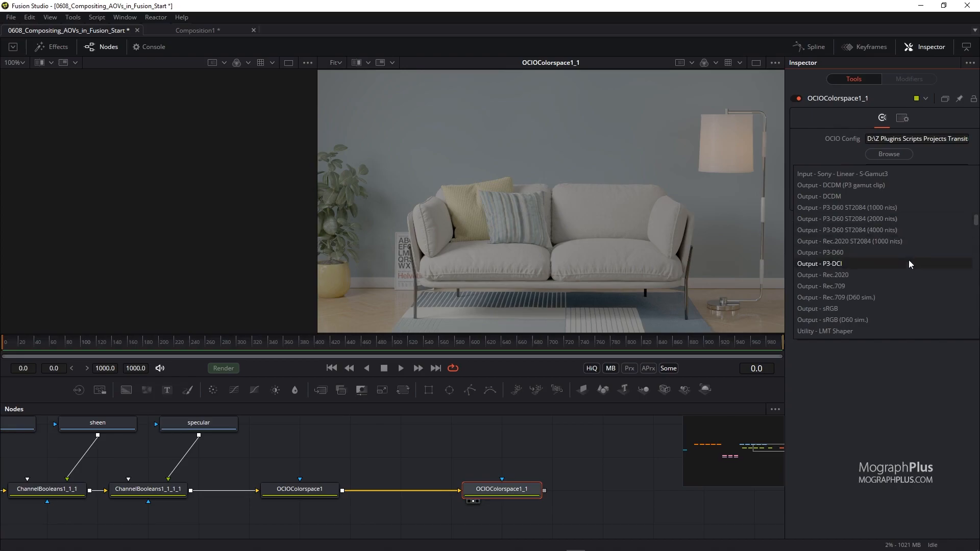
{"action": "left_click", "coordinate": [881, 308]}
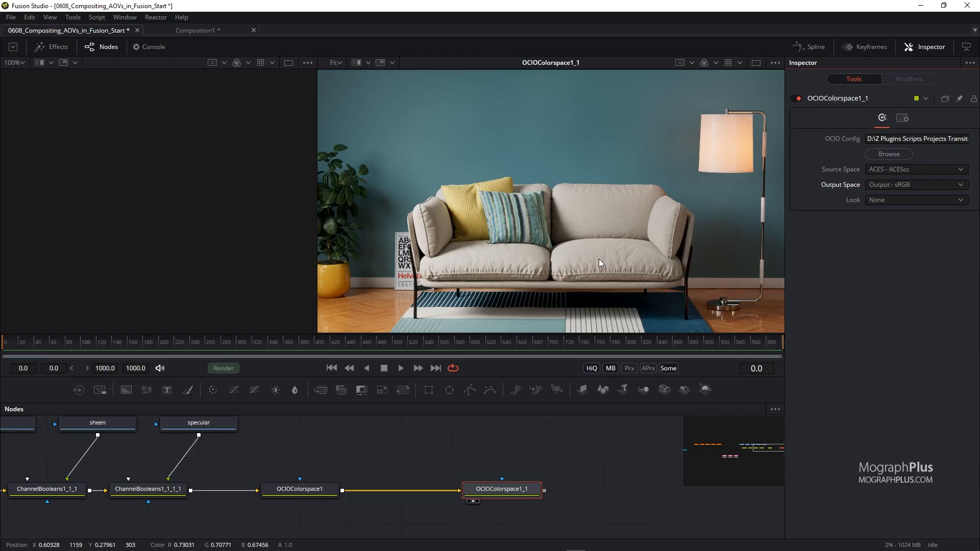
Spread out the node graph, moving OCIOColorspace1_1 further right to open space in the chain.
{"action": "left_click_drag", "start_coordinate": [416, 439], "coordinate": [487, 448]}
{"action": "left_click_drag", "start_coordinate": [372, 438], "coordinate": [465, 442]}
{"action": "scroll", "coordinate": [497, 438], "scroll_direction": "down", "scroll_amount": 3}
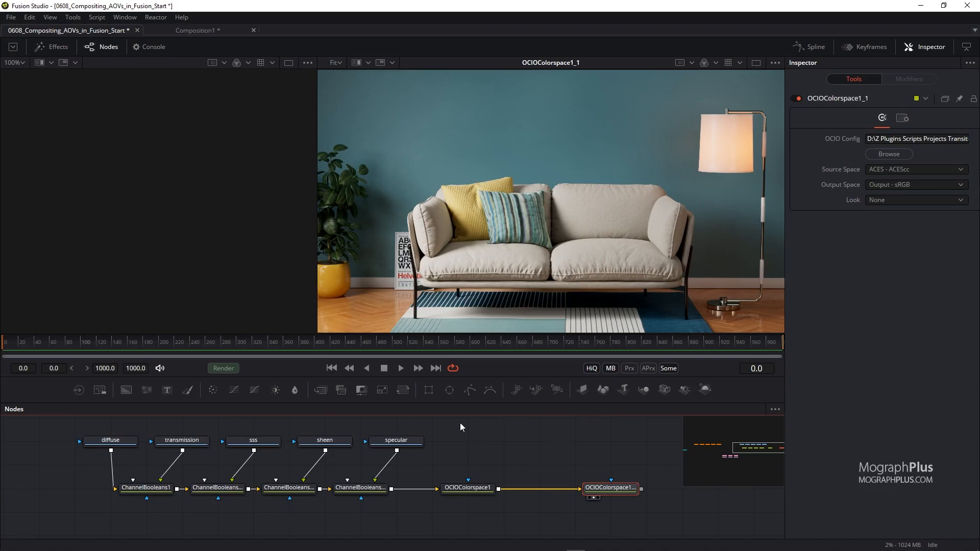
{"action": "left_click_drag", "start_coordinate": [558, 459], "coordinate": [485, 459]}
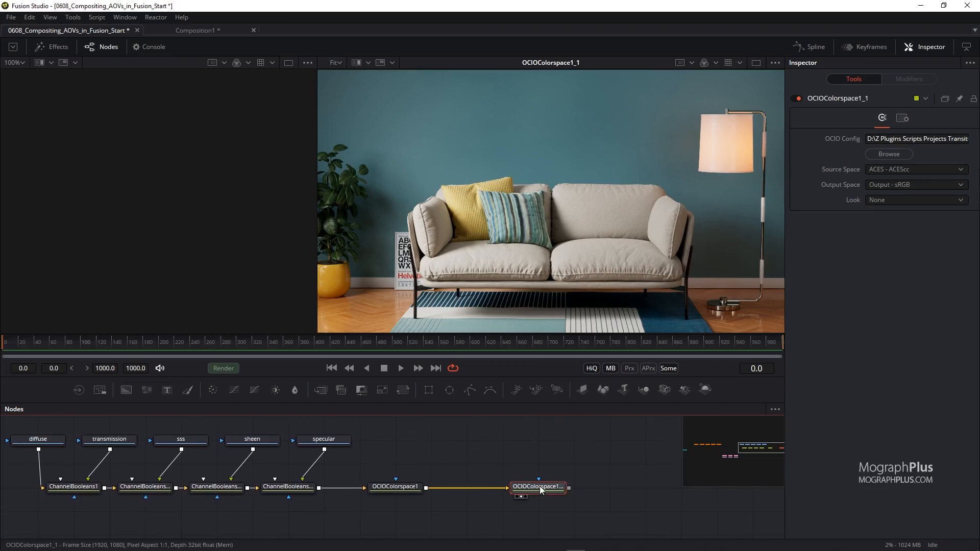
{"action": "left_click_drag", "start_coordinate": [538, 484], "coordinate": [610, 485]}
{"action": "left_click", "coordinate": [447, 426]}
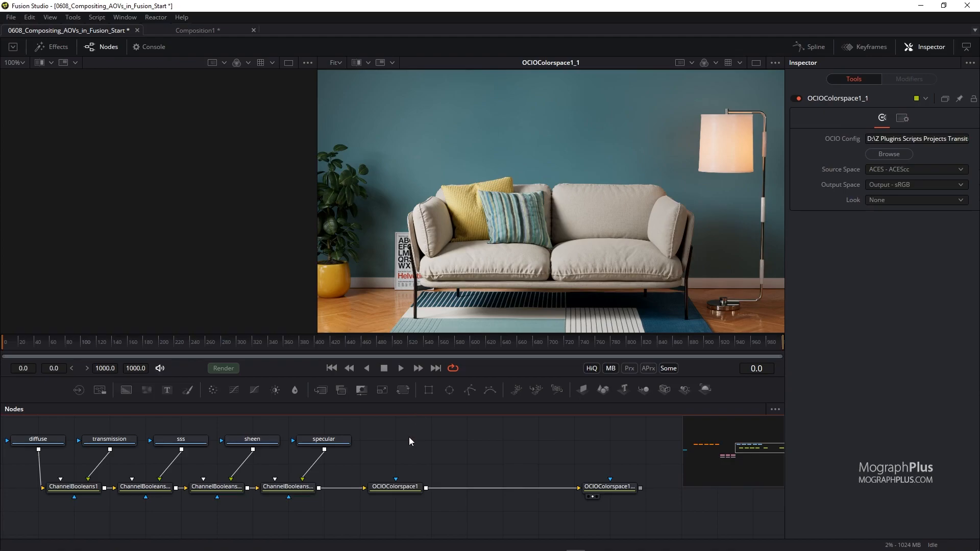
{"action": "mouse_move", "coordinate": [397, 436]}
{"action": "left_mouse_down"}
{"action": "mouse_move", "coordinate": [437, 434]}
{"action": "mouse_move", "coordinate": [412, 441]}
{"action": "left_mouse_up"}
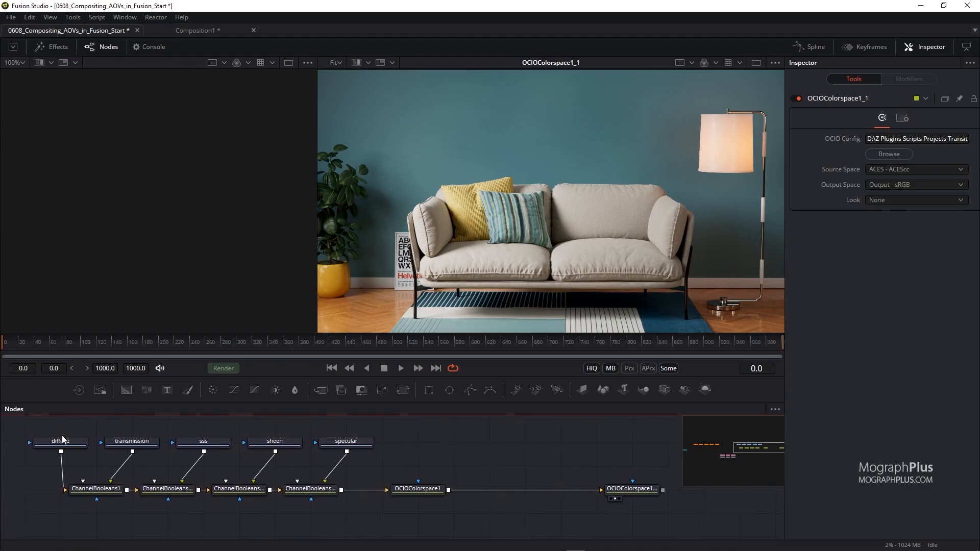
Insert a Color Corrector node between OCIOColorspace1 and OCIOColorspace1_1.
{"action": "left_click", "coordinate": [45, 451]}
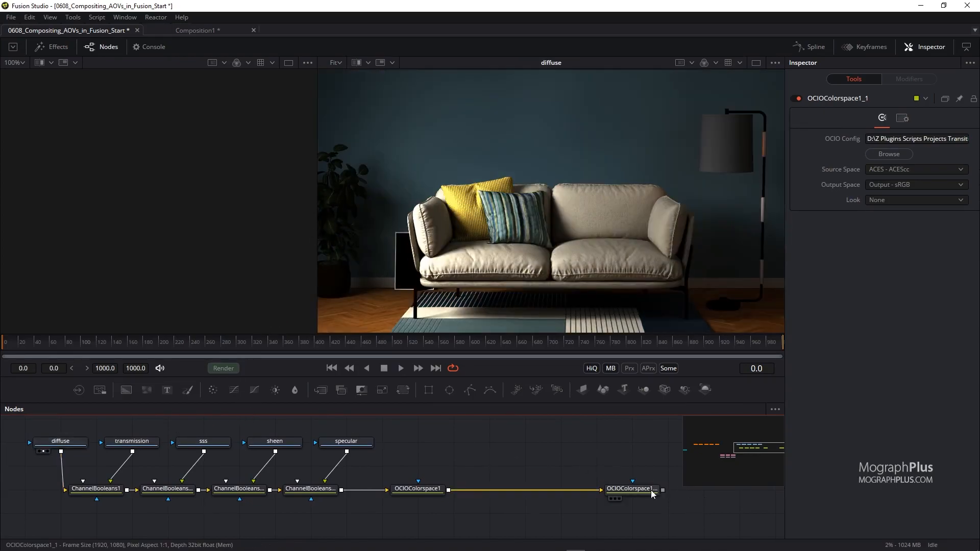
{"action": "key", "text": "2"}
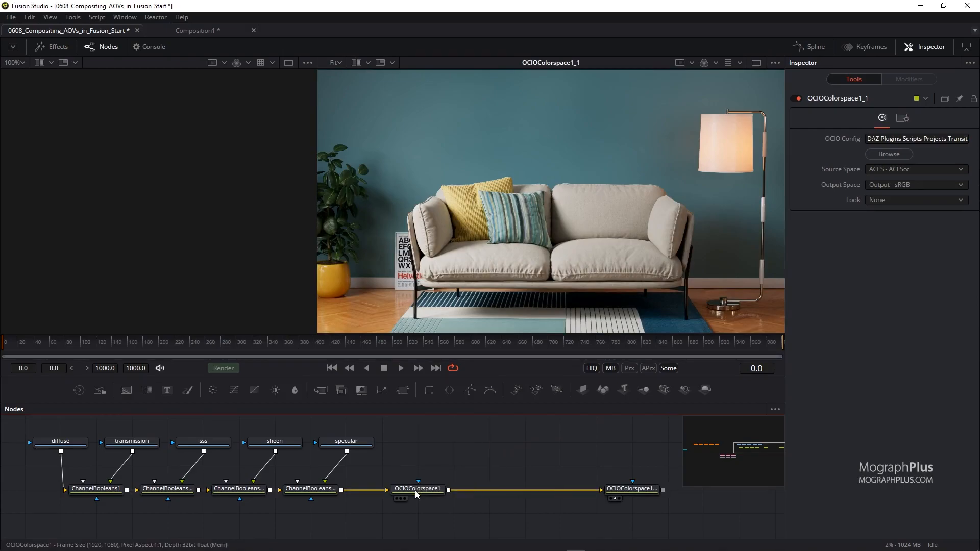
{"action": "left_click_drag", "start_coordinate": [489, 444], "coordinate": [376, 515]}
{"action": "mouse_move", "coordinate": [572, 453]}
{"action": "left_mouse_down"}
{"action": "mouse_move", "coordinate": [667, 495]}
{"action": "mouse_move", "coordinate": [573, 449]}
{"action": "left_mouse_up"}
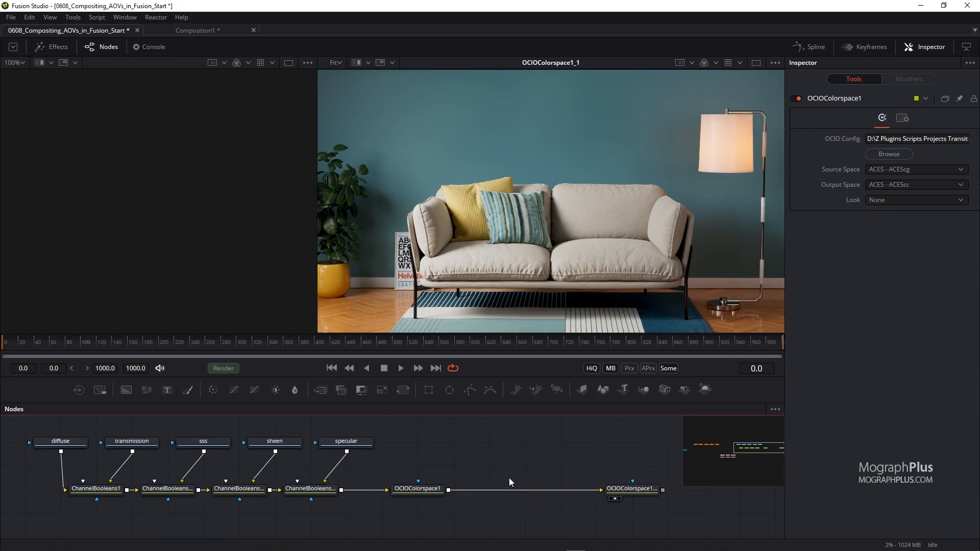
{"action": "left_click_drag", "start_coordinate": [498, 493], "coordinate": [496, 483]}
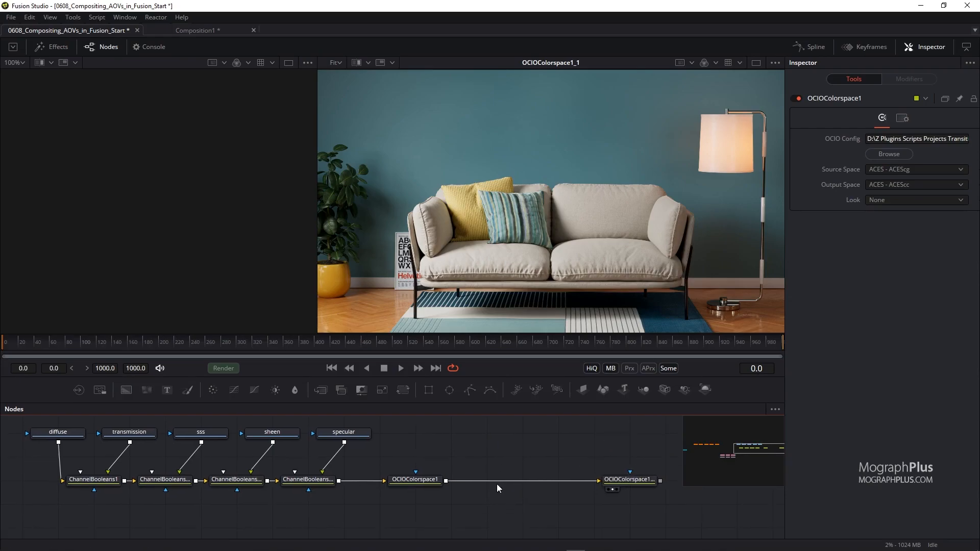
{"action": "key", "text": "shift+space"}
{"action": "type", "text": "cc"}
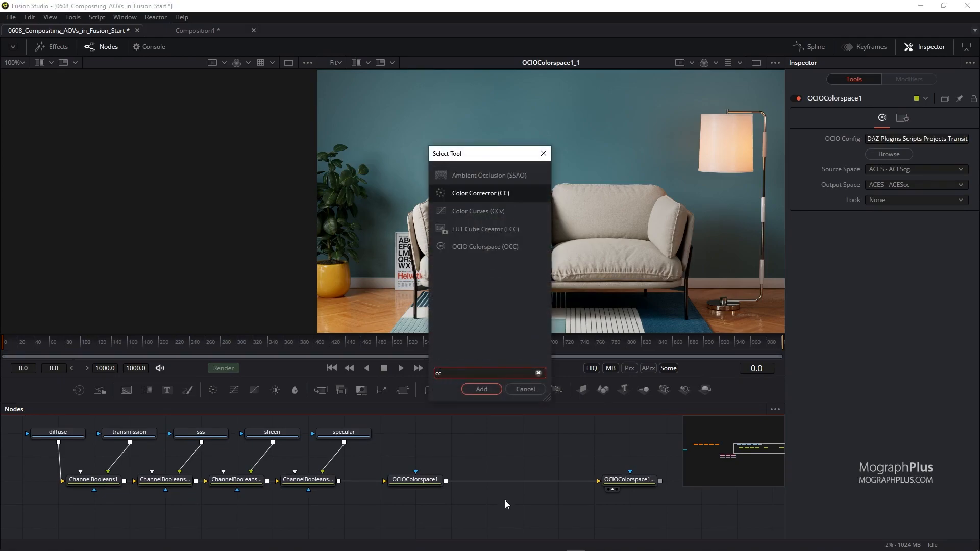
{"action": "key", "text": "Return"}
{"action": "left_click_drag", "start_coordinate": [525, 496], "coordinate": [522, 482]}
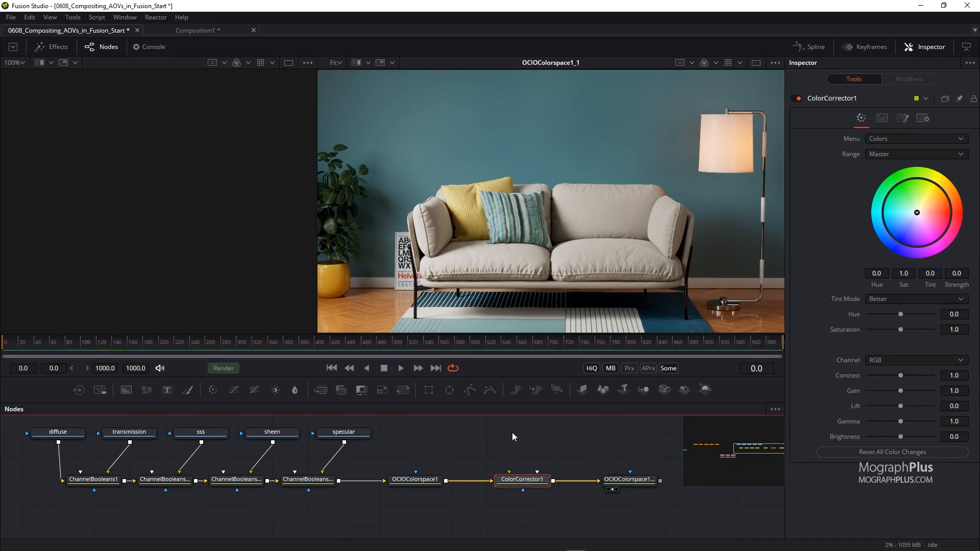
Set the Color Corrector's saturation to 1.25 and gain to 1.05.
{"action": "left_click_drag", "start_coordinate": [439, 333], "coordinate": [453, 287]}
{"action": "left_click_drag", "start_coordinate": [488, 466], "coordinate": [429, 470]}
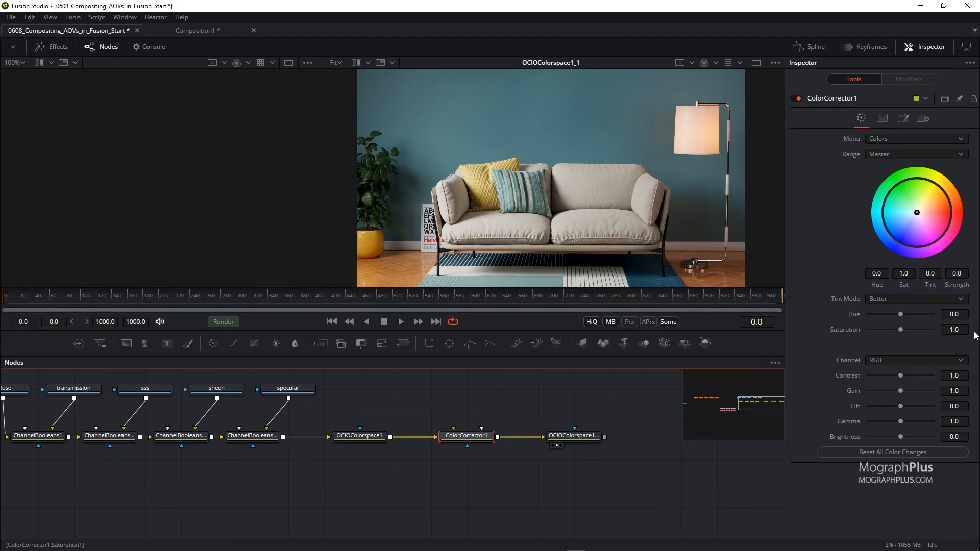
{"action": "left_click", "coordinate": [955, 330]}
{"action": "type", "text": "25"}
{"action": "key", "text": "Tab"}
{"action": "key", "text": "Tab"}
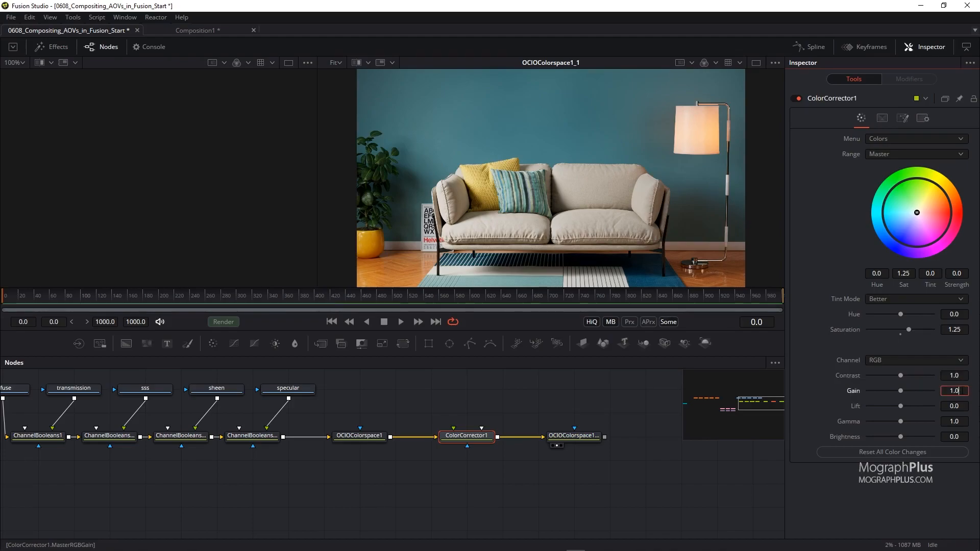
{"action": "type", "text": "1.05"}
{"action": "key", "text": "Tab"}
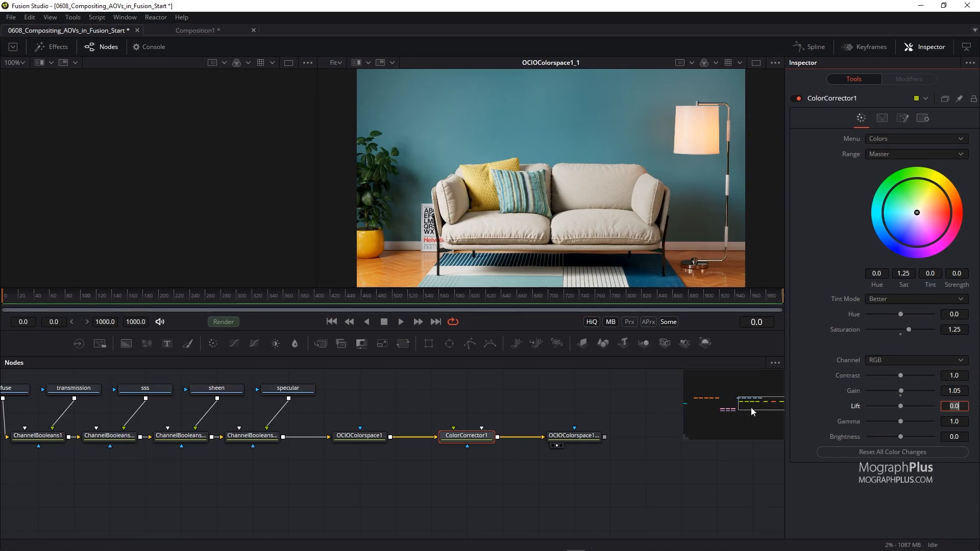
View the crypto_material loader, paste a copy of it, and place the copy below the main node chain.
{"action": "left_click_drag", "start_coordinate": [754, 403], "coordinate": [727, 410]}
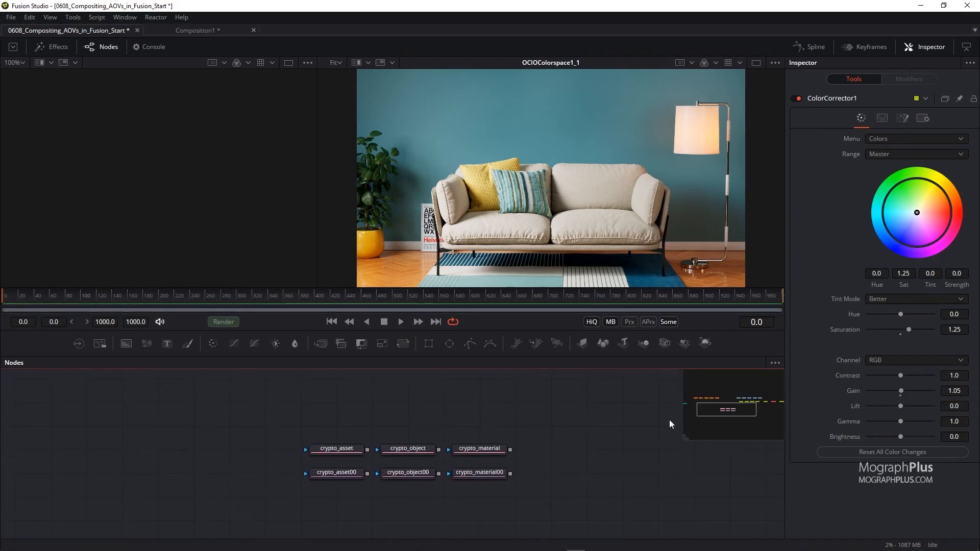
{"action": "left_click_drag", "start_coordinate": [485, 451], "coordinate": [493, 271]}
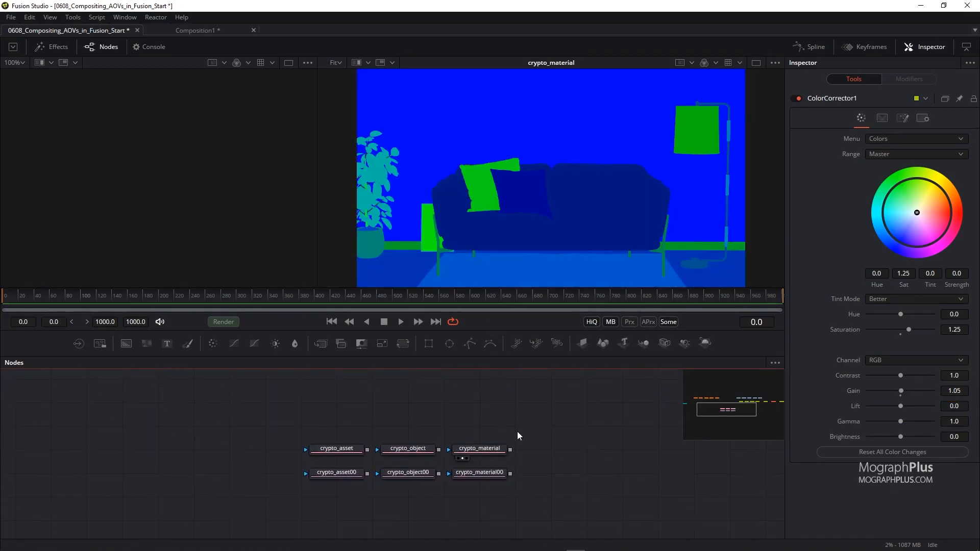
{"action": "left_click", "coordinate": [479, 451]}
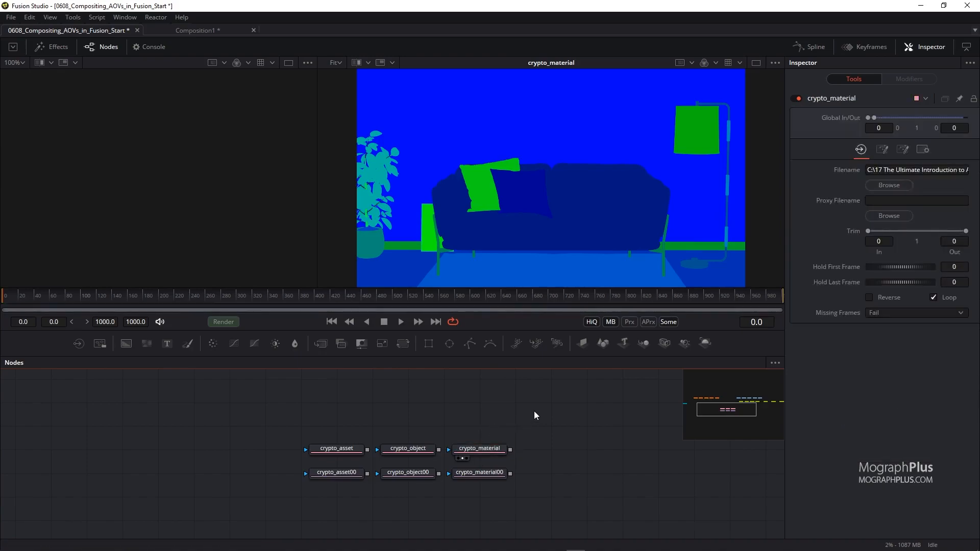
{"action": "left_click", "coordinate": [488, 451]}
{"action": "left_click", "coordinate": [559, 430]}
{"action": "key", "text": "ctrl+v"}
{"action": "left_click_drag", "start_coordinate": [506, 402], "coordinate": [216, 450]}
{"action": "left_click_drag", "start_coordinate": [274, 476], "coordinate": [660, 475]}
{"action": "left_click_drag", "start_coordinate": [577, 439], "coordinate": [343, 439]}
{"action": "left_click_drag", "start_coordinate": [431, 478], "coordinate": [511, 502]}
{"action": "left_click_drag", "start_coordinate": [504, 463], "coordinate": [484, 474]}
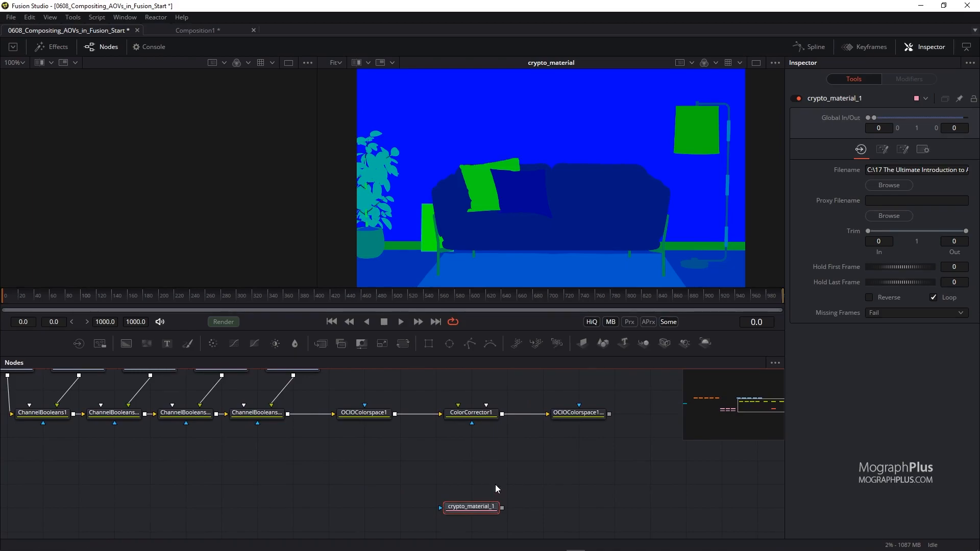
Show crypto_material_1 fitted in the left viewer and the final OCIO output in the right viewer.
{"action": "left_click_drag", "start_coordinate": [220, 194], "coordinate": [220, 194]}
{"action": "left_click_drag", "start_coordinate": [581, 416], "coordinate": [566, 238]}
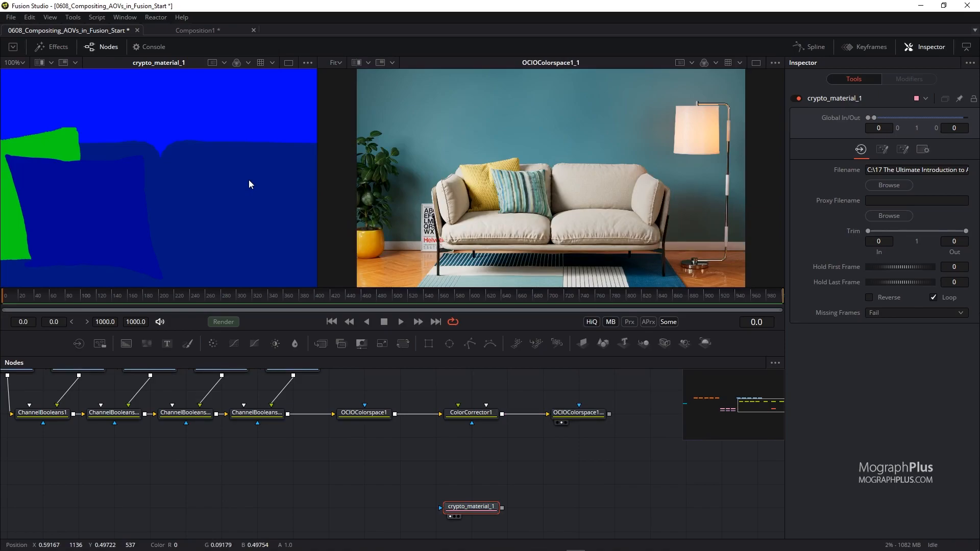
{"action": "key", "text": "ctrl+f"}
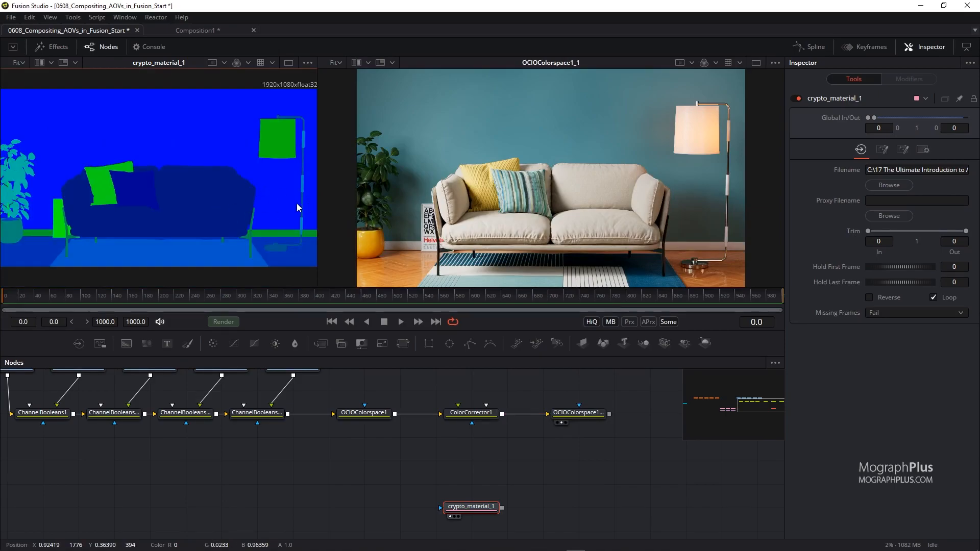
{"action": "left_click", "coordinate": [484, 508]}
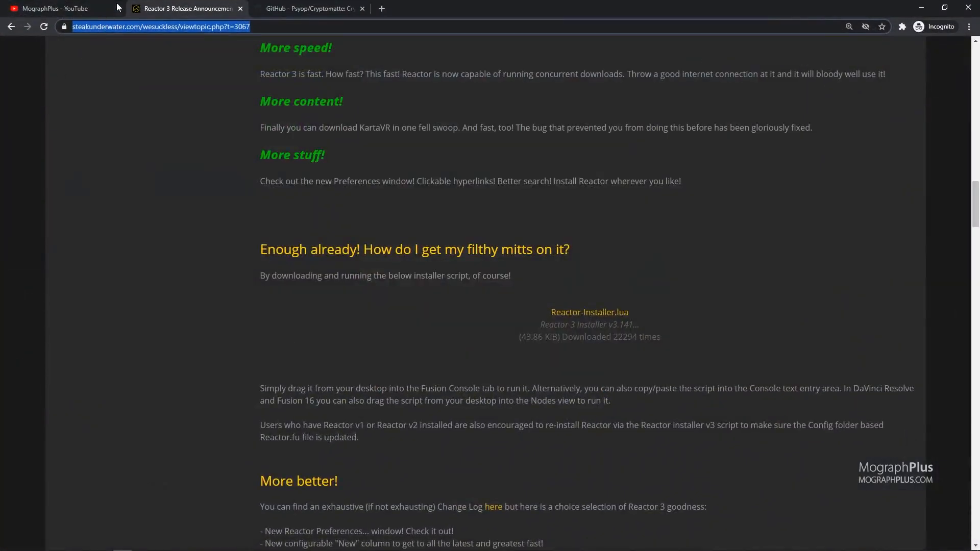
Switch to the browser tab with the Cryptomatte GitHub repository.
{"action": "left_click", "coordinate": [303, 8]}
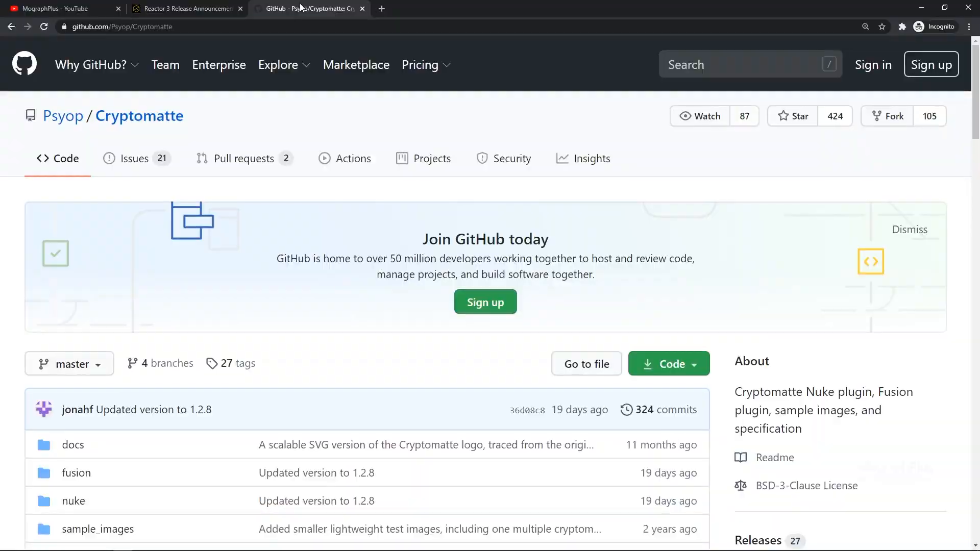
Open the Cryptomatte repository's Fusion Documentation and read the Fusion installation instructions.
{"action": "scroll", "coordinate": [549, 233], "scroll_direction": "down", "scroll_amount": 1}
{"action": "scroll", "coordinate": [549, 232], "scroll_direction": "down", "scroll_amount": 3}
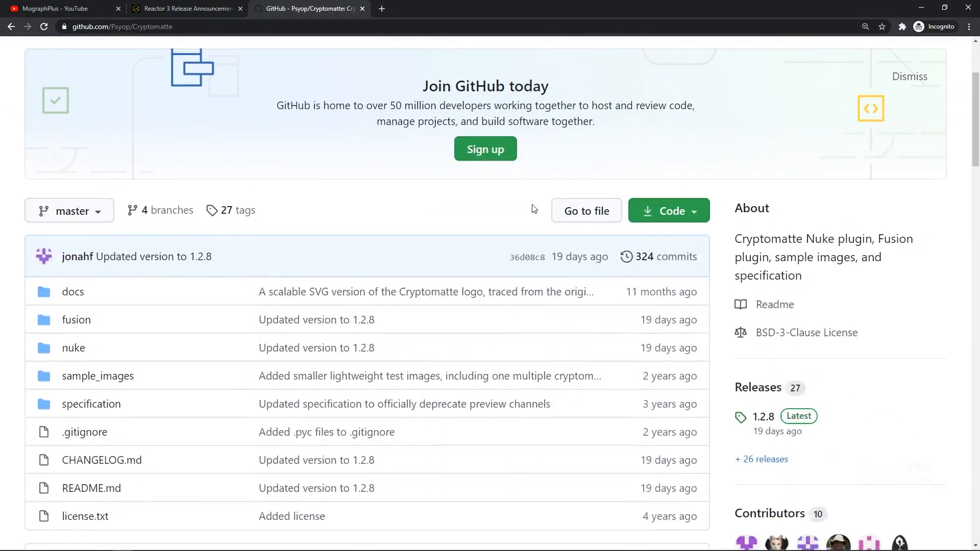
{"action": "scroll", "coordinate": [516, 218], "scroll_direction": "up", "scroll_amount": 4}
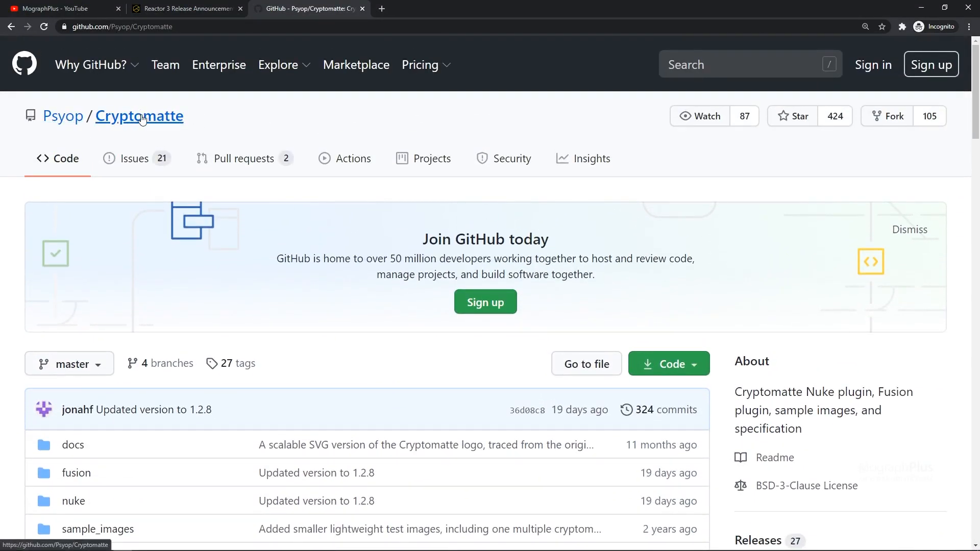
{"action": "scroll", "coordinate": [381, 241], "scroll_direction": "down", "scroll_amount": 3}
{"action": "scroll", "coordinate": [434, 235], "scroll_direction": "down", "scroll_amount": 1}
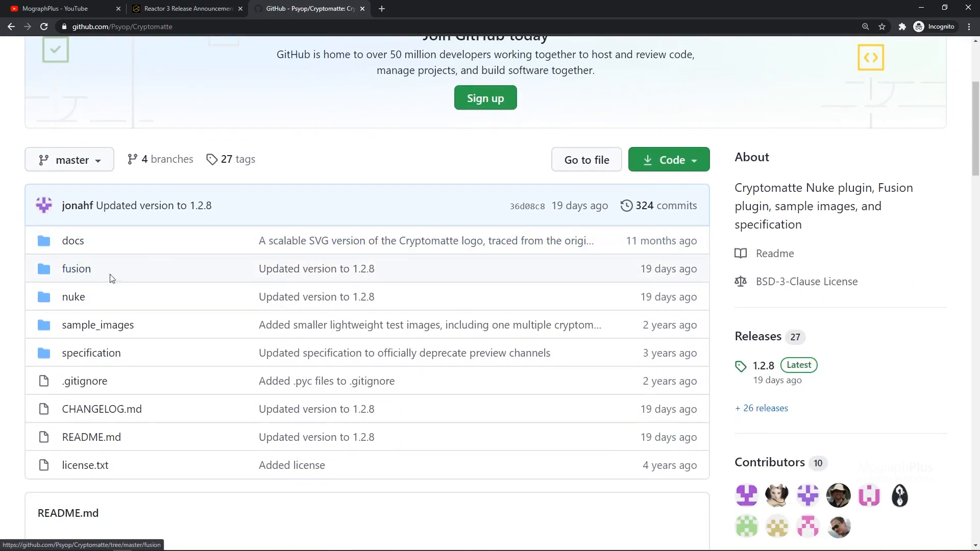
{"action": "scroll", "coordinate": [189, 282], "scroll_direction": "down", "scroll_amount": 9}
{"action": "scroll", "coordinate": [203, 282], "scroll_direction": "down", "scroll_amount": 11}
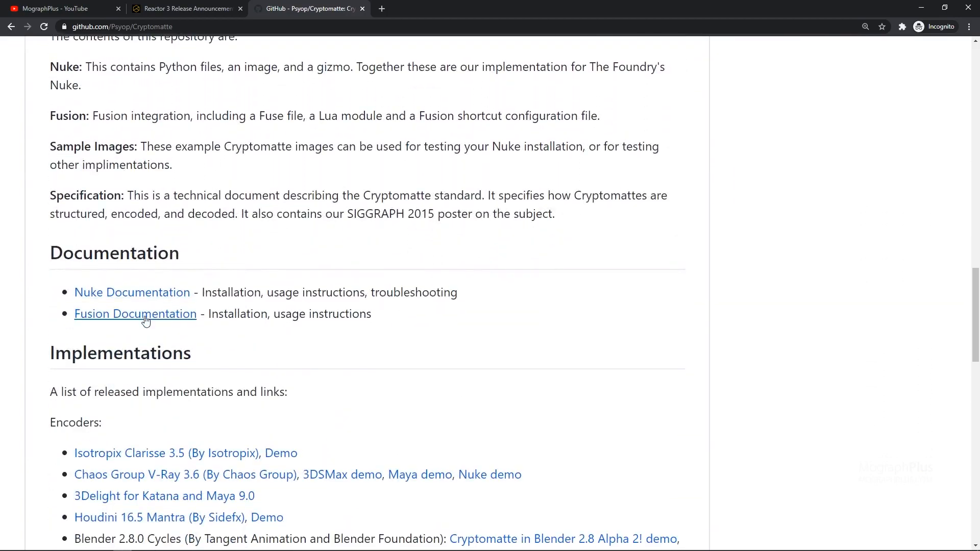
{"action": "left_click", "coordinate": [192, 316]}
{"action": "scroll", "coordinate": [265, 307], "scroll_direction": "down", "scroll_amount": 8}
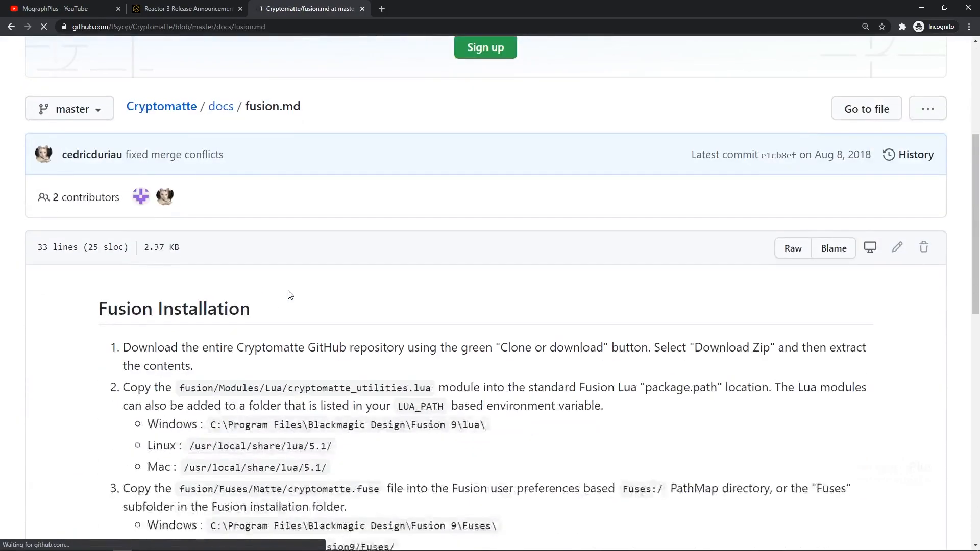
{"action": "scroll", "coordinate": [321, 282], "scroll_direction": "down", "scroll_amount": 1}
{"action": "scroll", "coordinate": [320, 282], "scroll_direction": "down", "scroll_amount": 6}
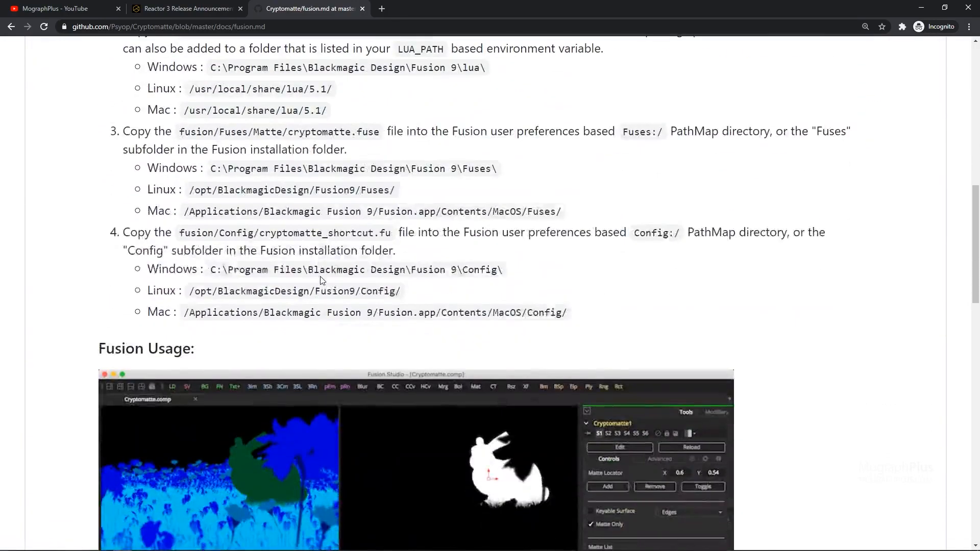
{"action": "scroll", "coordinate": [320, 277], "scroll_direction": "up", "scroll_amount": 7}
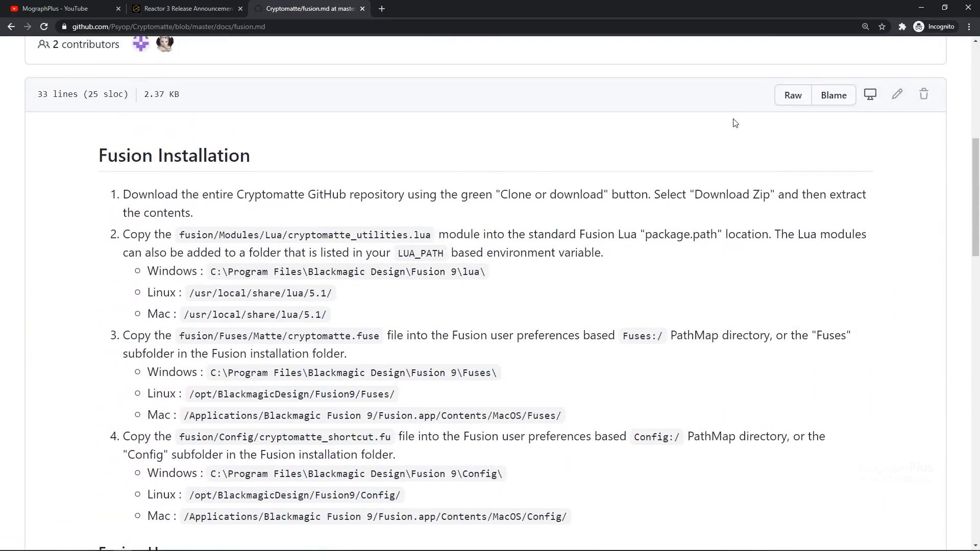
{"action": "left_click", "coordinate": [968, 9]}
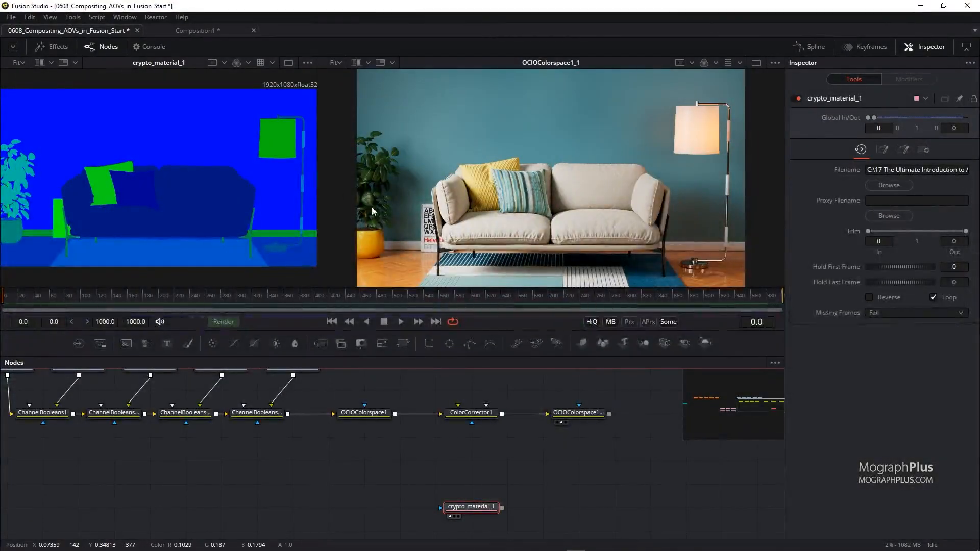
Open Reactor and search its package list for the Cryptomatte tool.
{"action": "left_click", "coordinate": [155, 17]}
{"action": "left_click", "coordinate": [193, 33]}
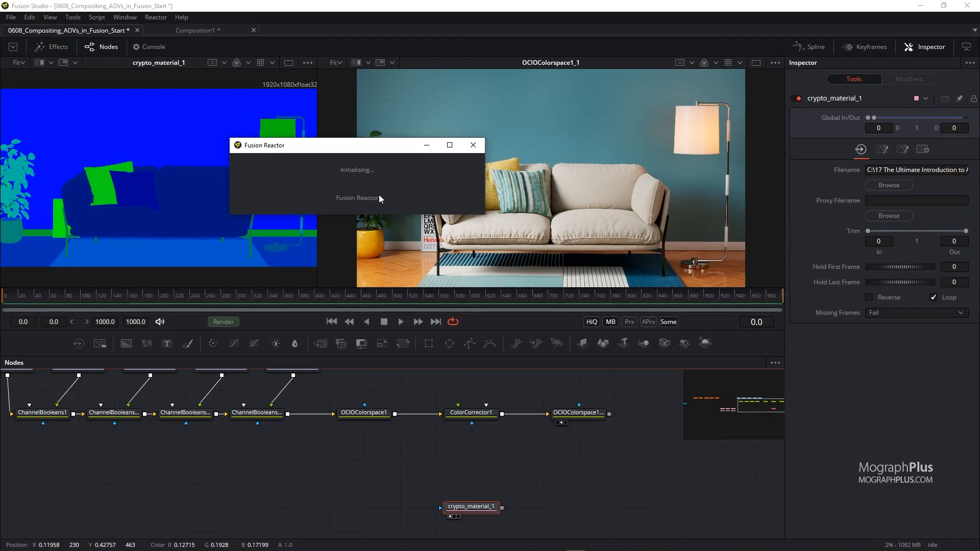
{"action": "left_click", "coordinate": [331, 61]}
{"action": "type", "text": "cryp"}
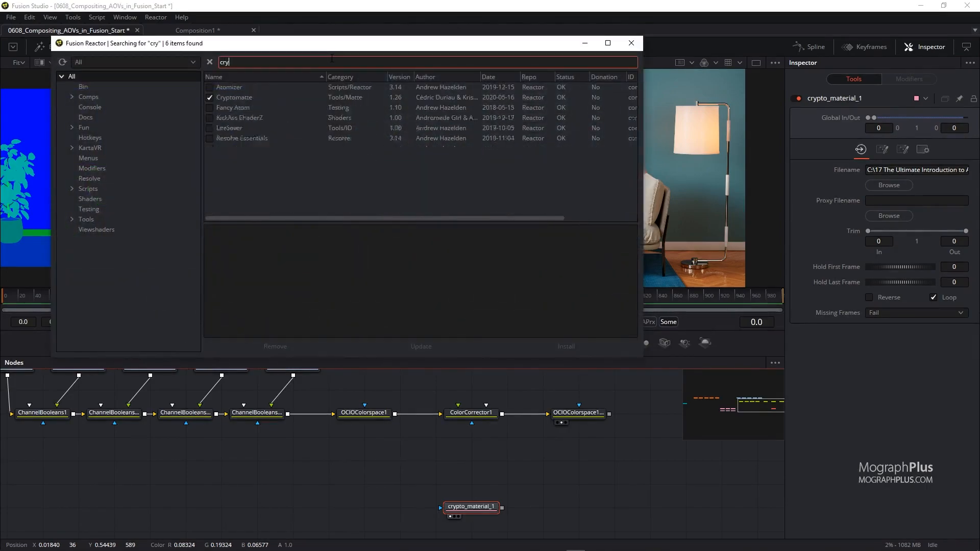
{"action": "left_click", "coordinate": [242, 86]}
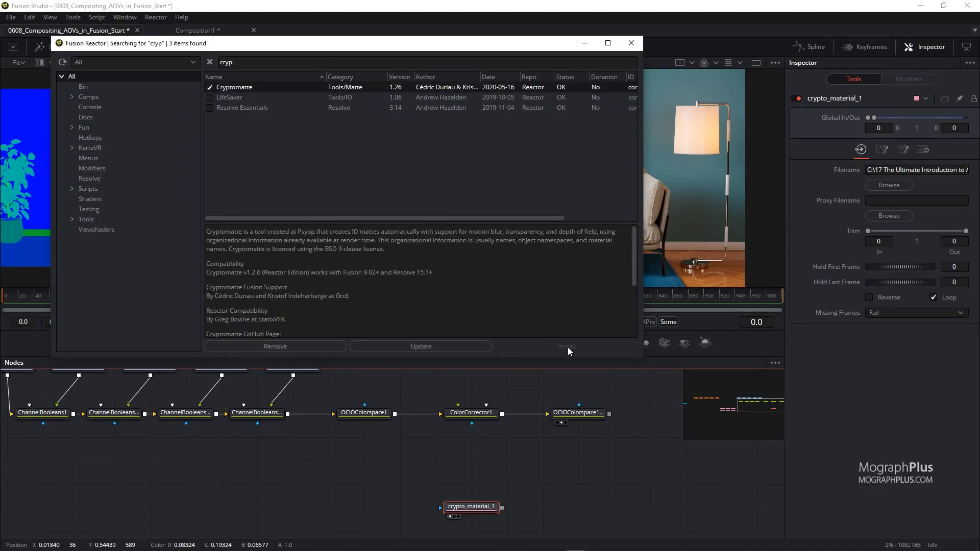
{"action": "left_click", "coordinate": [632, 44]}
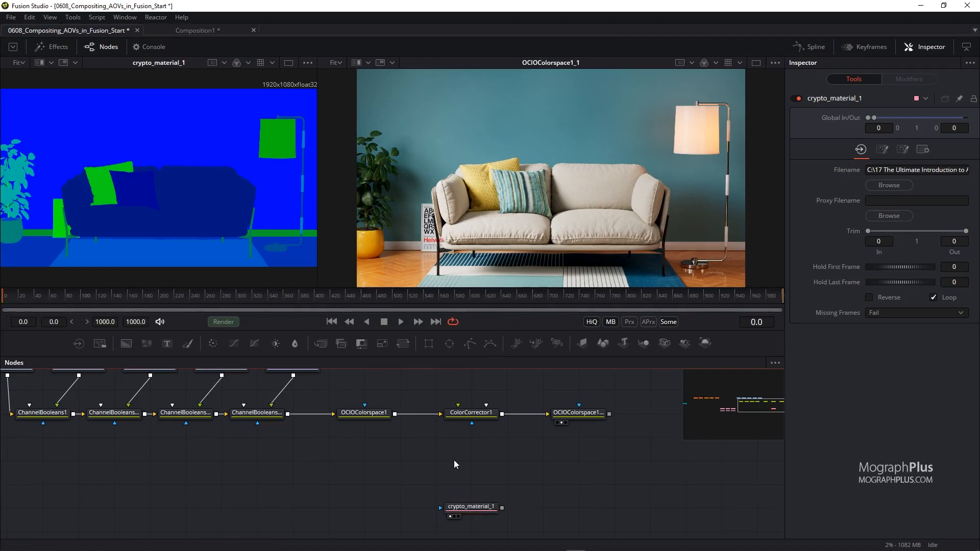
Add a Cryptomatte tool and connect the crypto_material_1 loader into it.
{"action": "key", "text": "shift+space"}
{"action": "type", "text": "cry"}
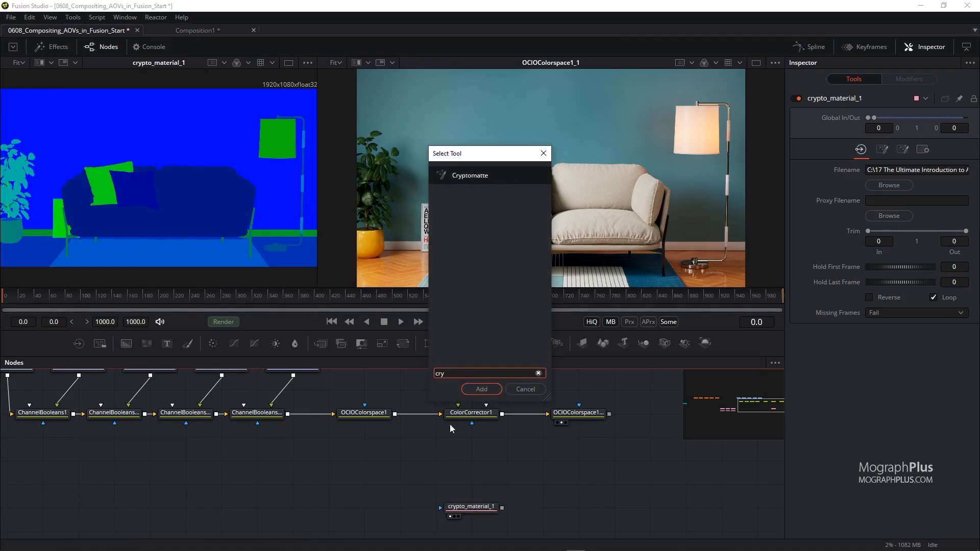
{"action": "left_click", "coordinate": [475, 175]}
{"action": "double_click", "coordinate": [475, 177]}
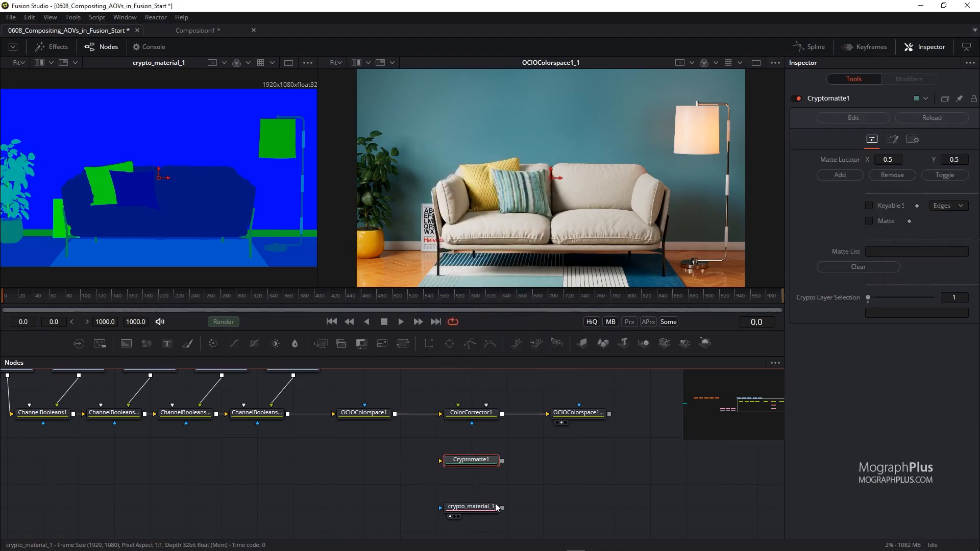
{"action": "left_click_drag", "start_coordinate": [502, 507], "coordinate": [503, 463]}
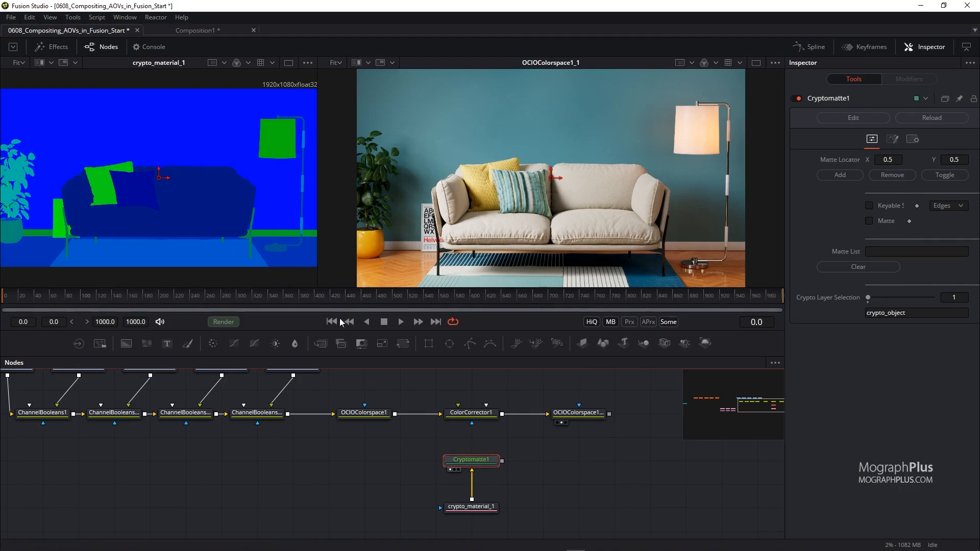
Pick the leaves with Cryptomatte1's matte locator, add them to the matte list, and output a matte only.
{"action": "key", "text": "1"}
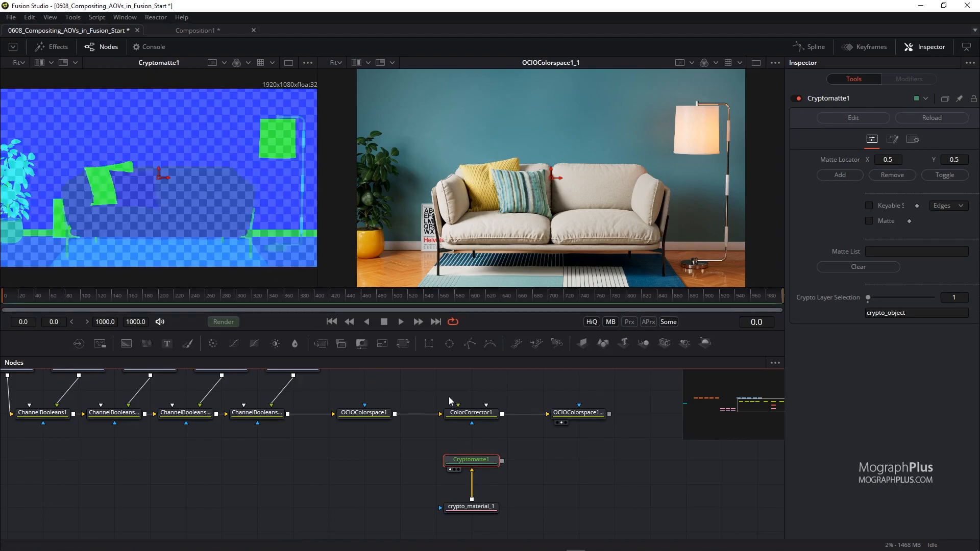
{"action": "left_click", "coordinate": [307, 62]}
{"action": "left_click", "coordinate": [284, 134]}
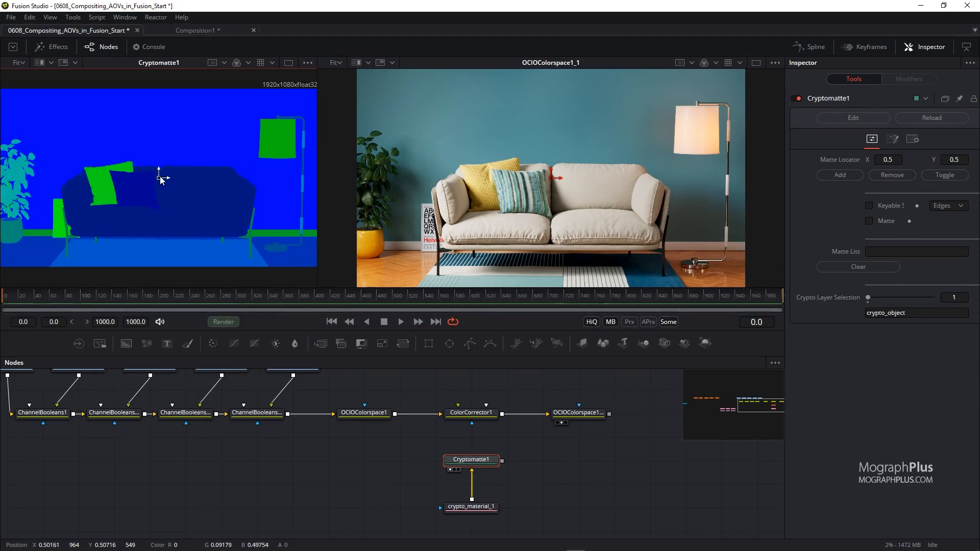
{"action": "left_click_drag", "start_coordinate": [160, 179], "coordinate": [47, 189]}
{"action": "scroll", "coordinate": [14, 182], "scroll_direction": "up", "scroll_amount": 4}
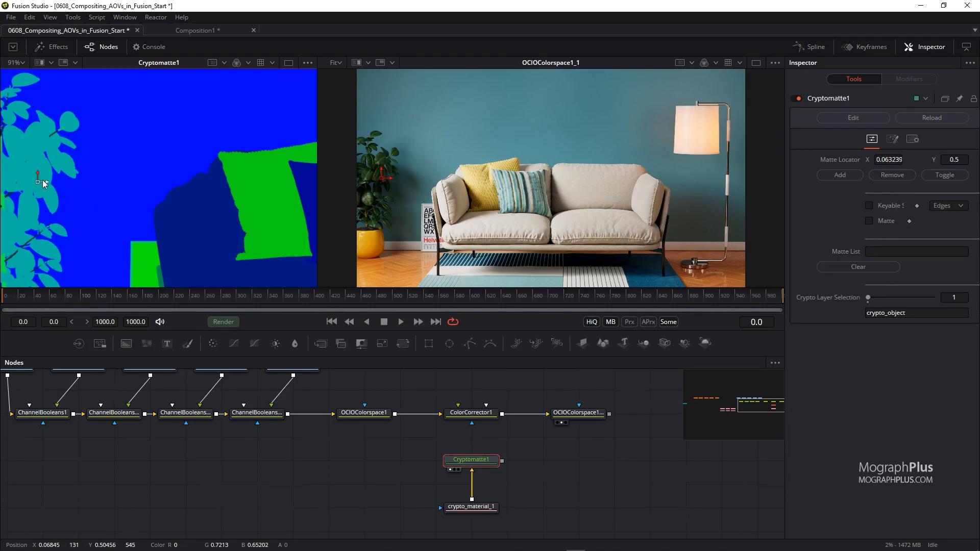
{"action": "left_click", "coordinate": [840, 175]}
{"action": "left_click", "coordinate": [842, 175]}
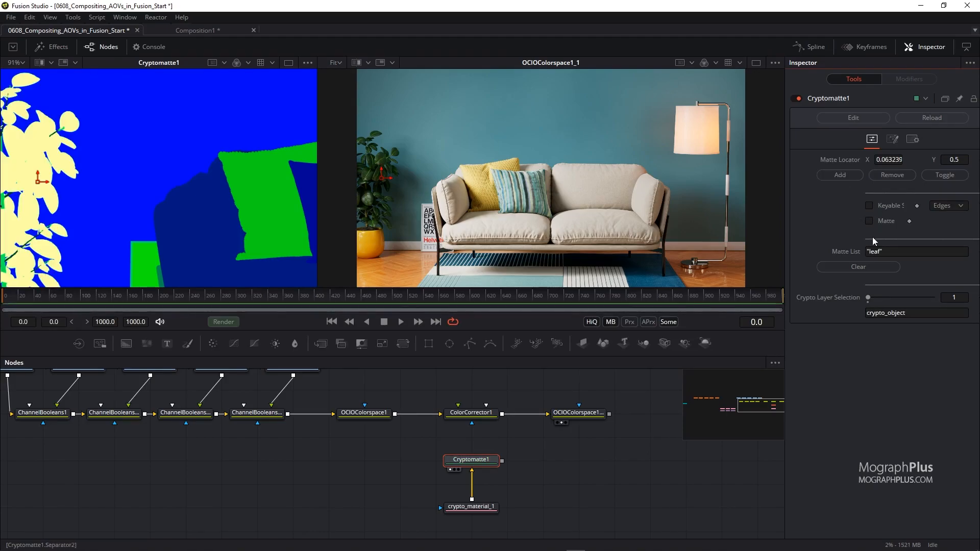
{"action": "left_click", "coordinate": [869, 221]}
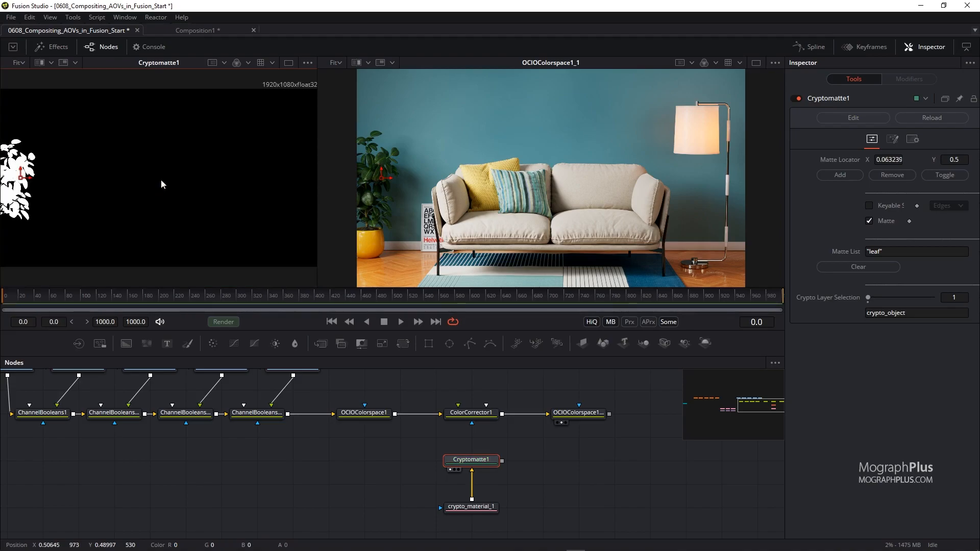
{"action": "key", "text": "ctrl+f"}
{"action": "mouse_move", "coordinate": [177, 183]}
{"action": "left_mouse_down"}
{"action": "mouse_move", "coordinate": [188, 179]}
{"action": "mouse_move", "coordinate": [167, 177]}
{"action": "left_mouse_up"}
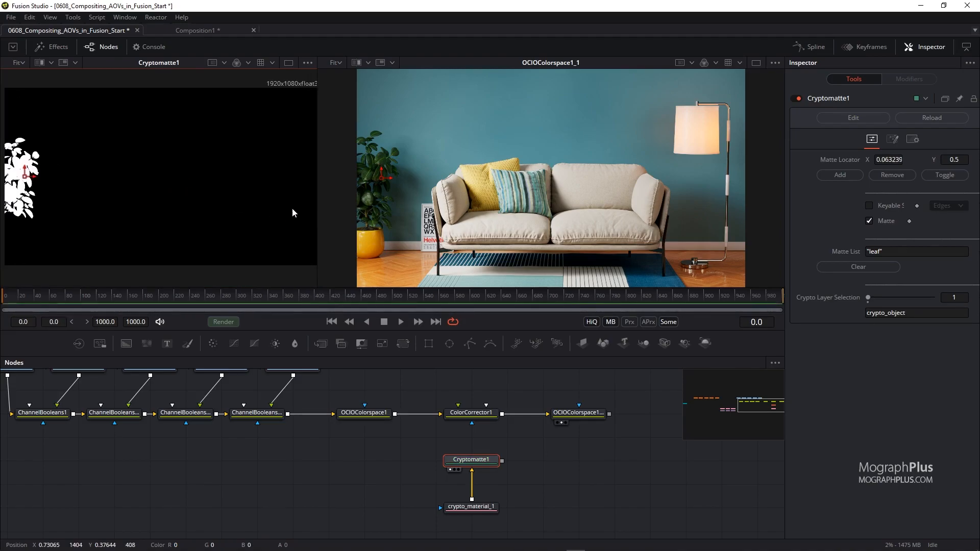
Connect Cryptomatte1's output as the mask of ColorCorrector1.
{"action": "left_click_drag", "start_coordinate": [502, 461], "coordinate": [472, 424]}
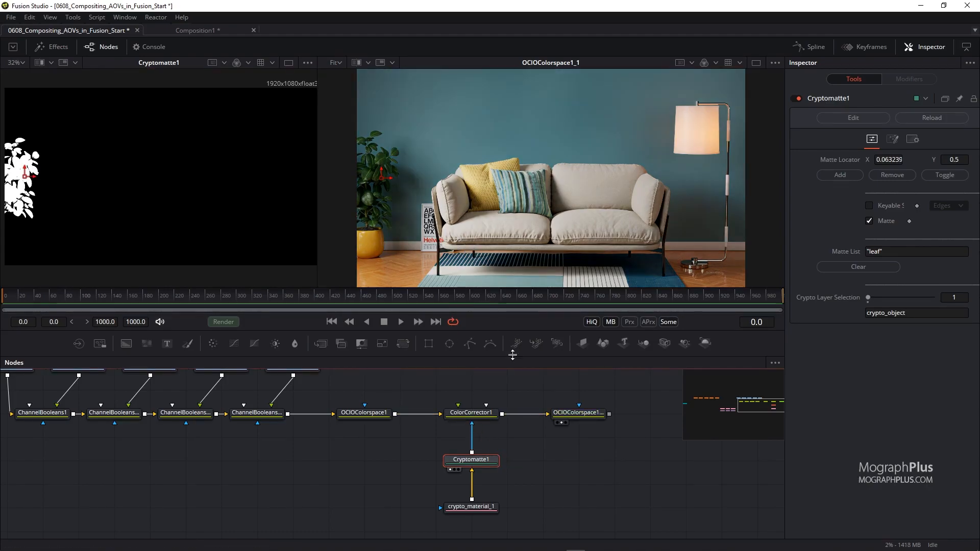
{"action": "left_click", "coordinate": [502, 381]}
{"action": "left_click_drag", "start_coordinate": [519, 377], "coordinate": [504, 385]}
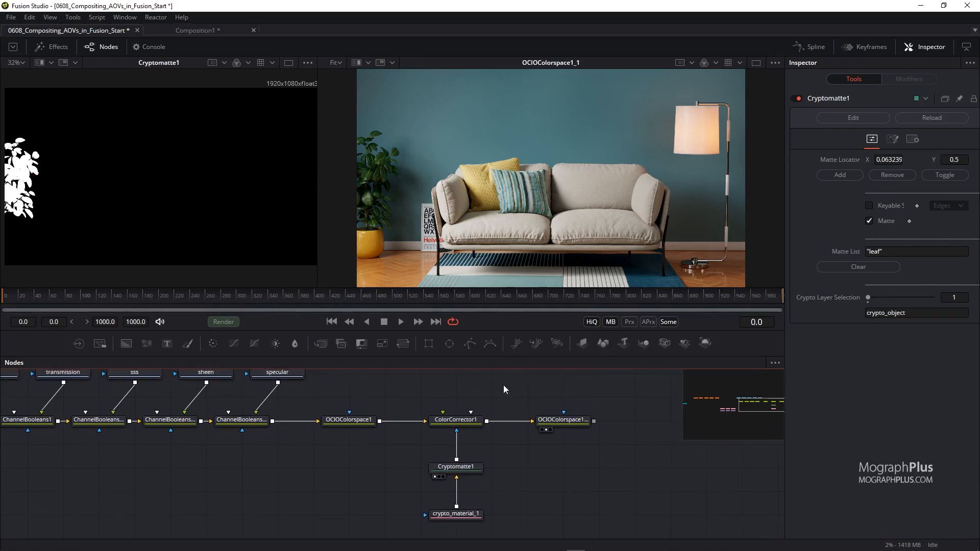
{"action": "left_click", "coordinate": [460, 422]}
Set ColorCorrector1's saturation to 2, then 5, then back to 1.25.
{"action": "left_click", "coordinate": [951, 330]}
{"action": "type", "text": "2"}
{"action": "key", "text": "Tab"}
{"action": "left_click", "coordinate": [952, 329]}
{"action": "type", "text": "5"}
{"action": "key", "text": "Tab"}
{"action": "left_click", "coordinate": [954, 330]}
{"action": "type", "text": "1.5"}
{"action": "key", "text": "Tab"}
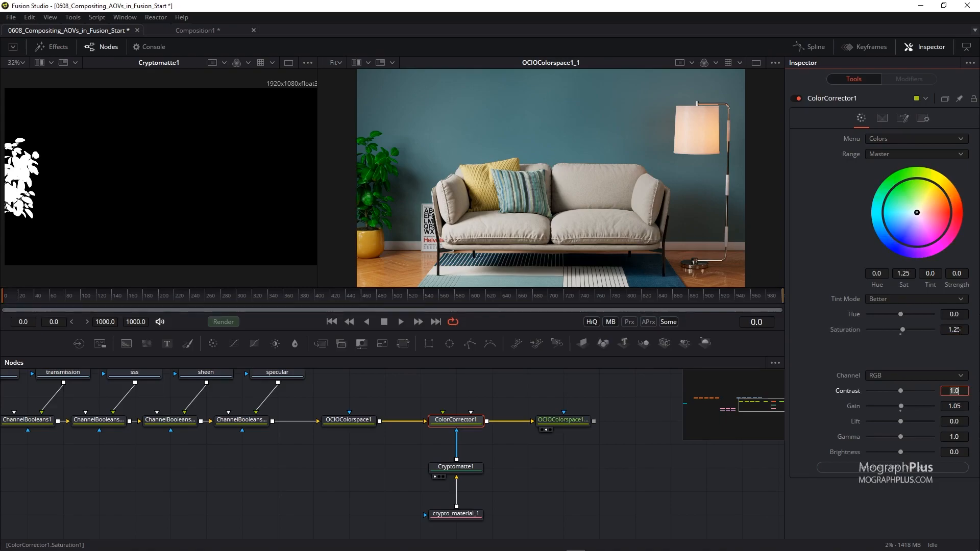
Paste another copy of the crypto_material loader and place it below the node tree.
{"action": "left_click", "coordinate": [369, 478]}
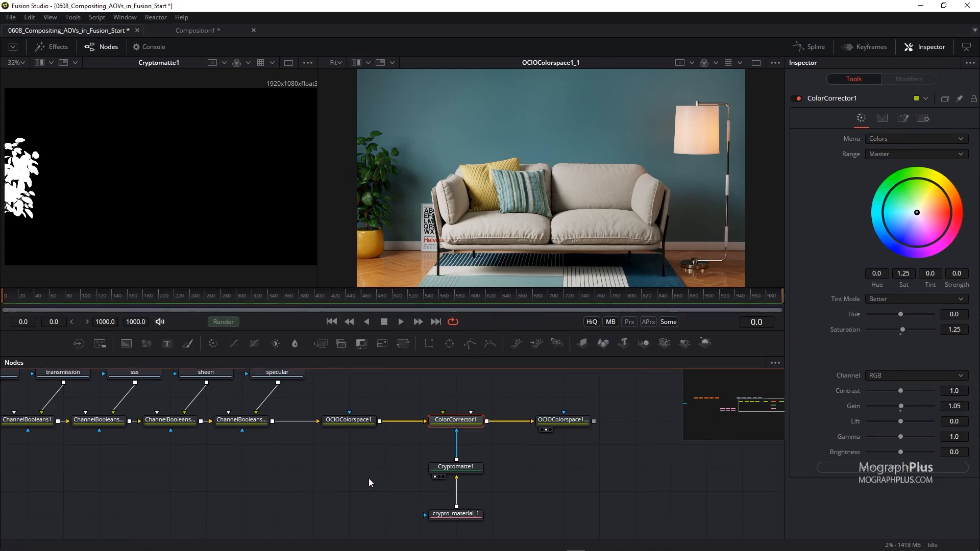
{"action": "left_click_drag", "start_coordinate": [322, 458], "coordinate": [388, 462]}
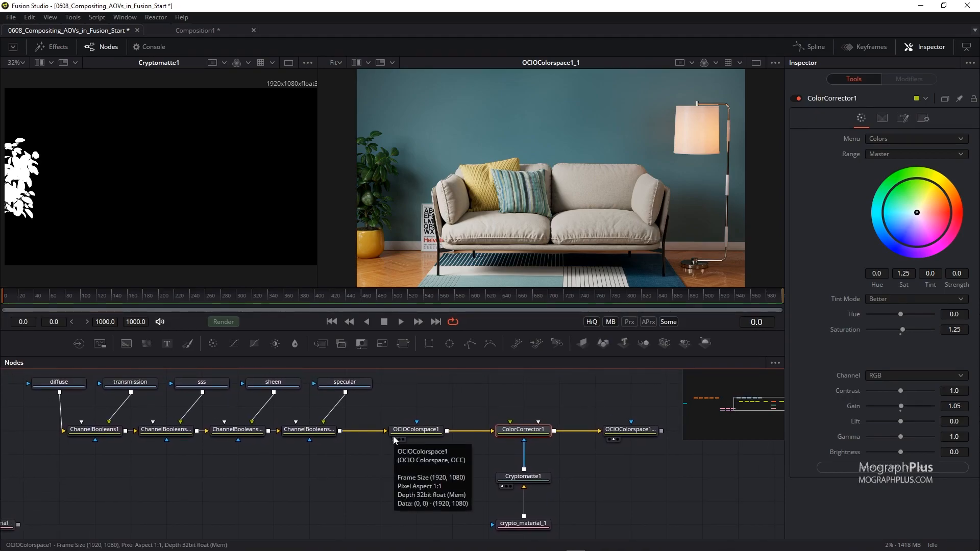
{"action": "mouse_move", "coordinate": [254, 452]}
{"action": "left_mouse_down"}
{"action": "mouse_move", "coordinate": [278, 473]}
{"action": "mouse_move", "coordinate": [258, 451]}
{"action": "left_mouse_up"}
{"action": "left_click_drag", "start_coordinate": [153, 465], "coordinate": [182, 450]}
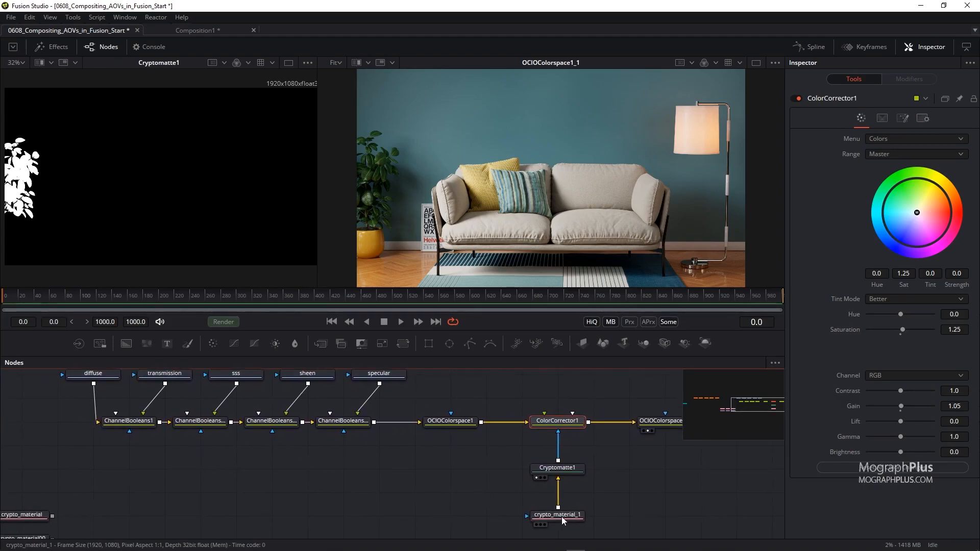
{"action": "left_click", "coordinate": [552, 508]}
{"action": "left_click", "coordinate": [332, 467]}
{"action": "key", "text": "ctrl+v"}
{"action": "left_click_drag", "start_coordinate": [332, 468], "coordinate": [311, 531]}
{"action": "left_click_drag", "start_coordinate": [310, 464], "coordinate": [329, 466]}
{"action": "left_click", "coordinate": [342, 475]}
Add a second Cryptomatte tool fed by the pasted crypto_material copy and view it.
{"action": "key", "text": "shift+space"}
{"action": "type", "text": "cr"}
{"action": "key", "text": "Down"}
{"action": "key", "text": "Down"}
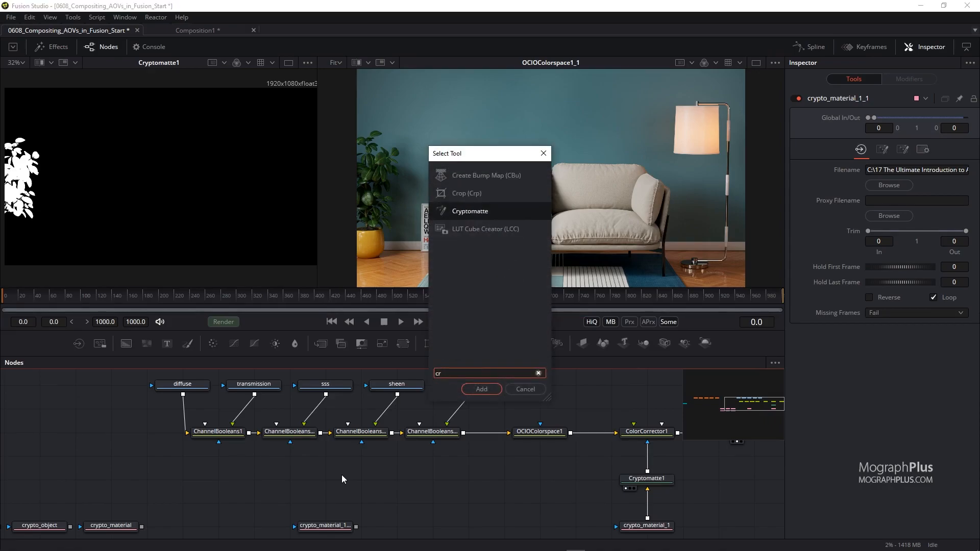
{"action": "key", "text": "Return"}
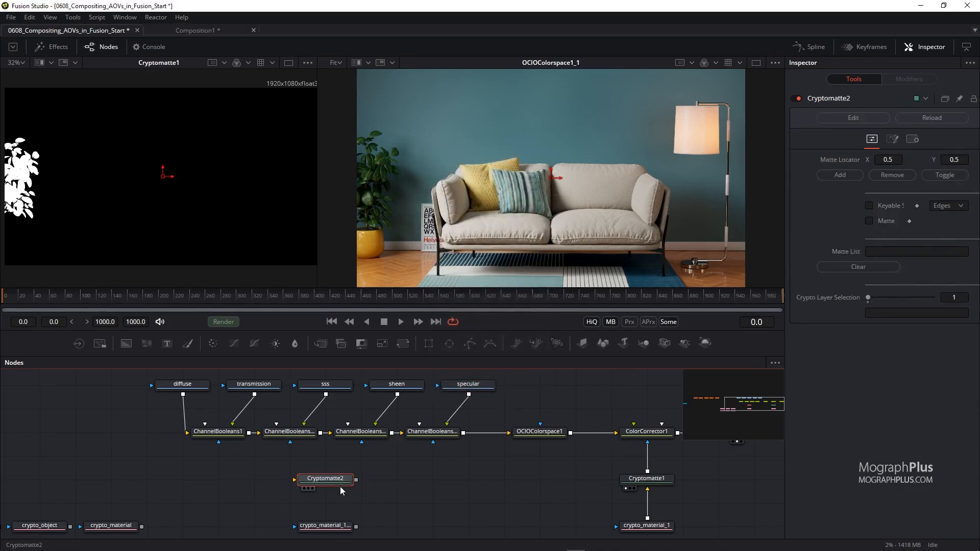
{"action": "key", "text": "1"}
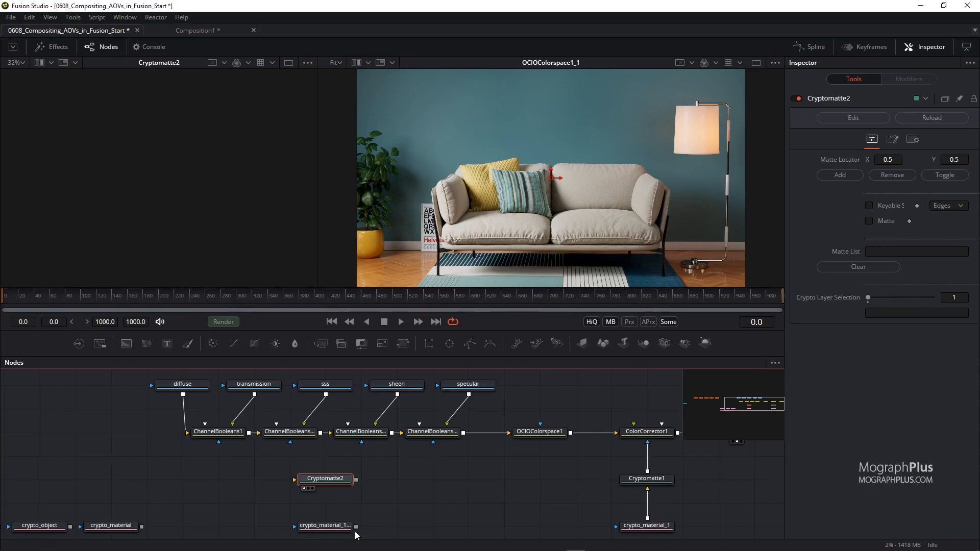
{"action": "left_click_drag", "start_coordinate": [356, 526], "coordinate": [325, 480]}
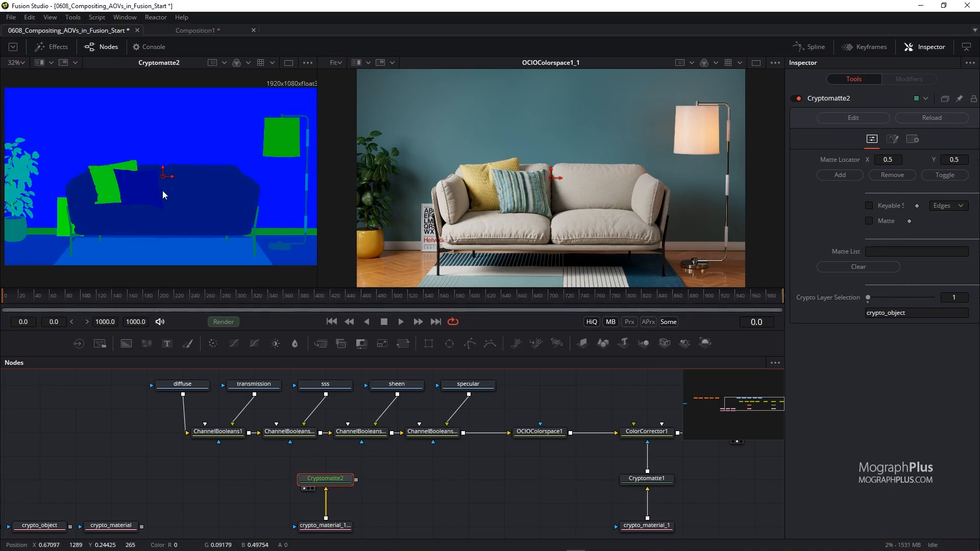
Isolate the vase as a matte in Cryptomatte2 with the matte locator.
{"action": "left_click_drag", "start_coordinate": [162, 178], "coordinate": [17, 231]}
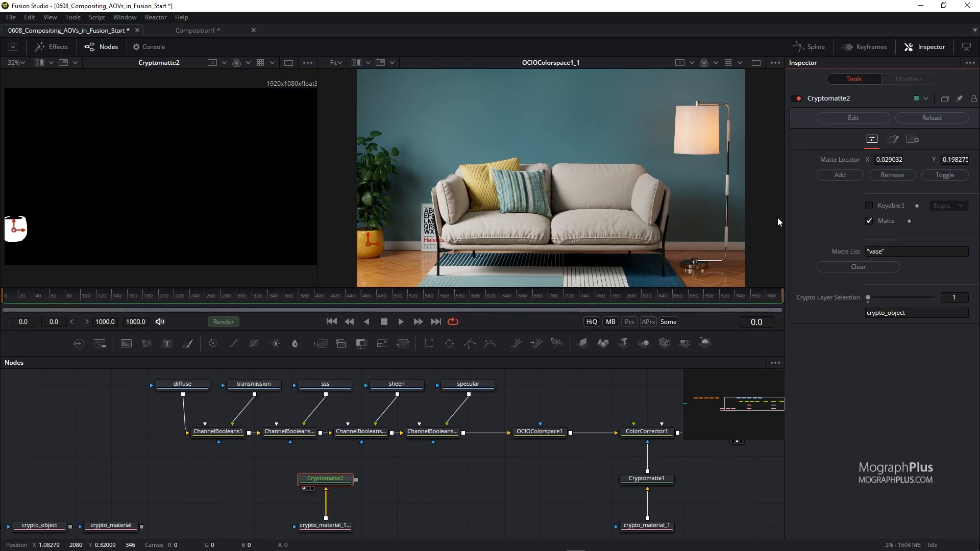
{"action": "left_click", "coordinate": [402, 468]}
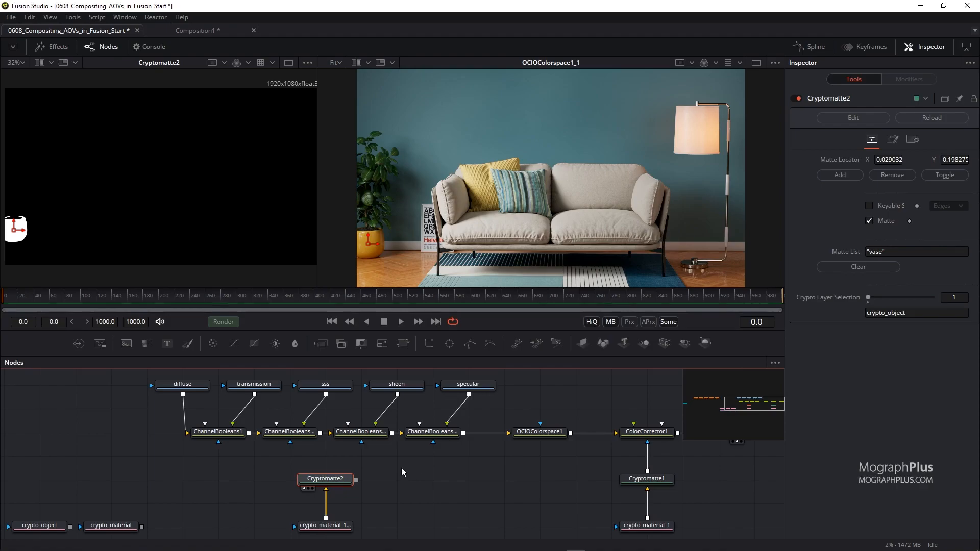
Add a second Color Corrector above the chain and connect Cryptomatte2 as its mask.
{"action": "left_click", "coordinate": [274, 466]}
{"action": "key", "text": "shift+space"}
{"action": "type", "text": "cc"}
{"action": "key", "text": "Return"}
{"action": "left_click_drag", "start_coordinate": [315, 457], "coordinate": [318, 414]}
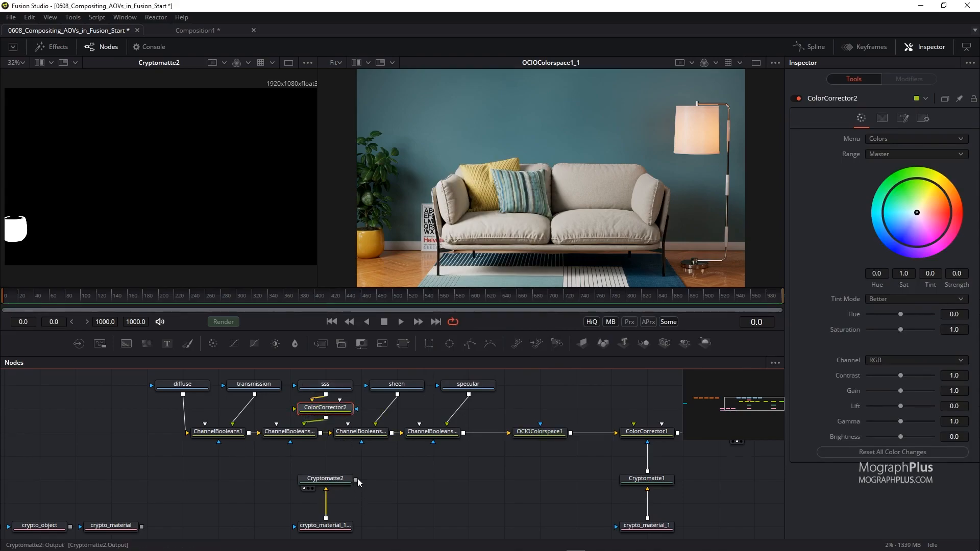
{"action": "left_click_drag", "start_coordinate": [356, 480], "coordinate": [359, 414]}
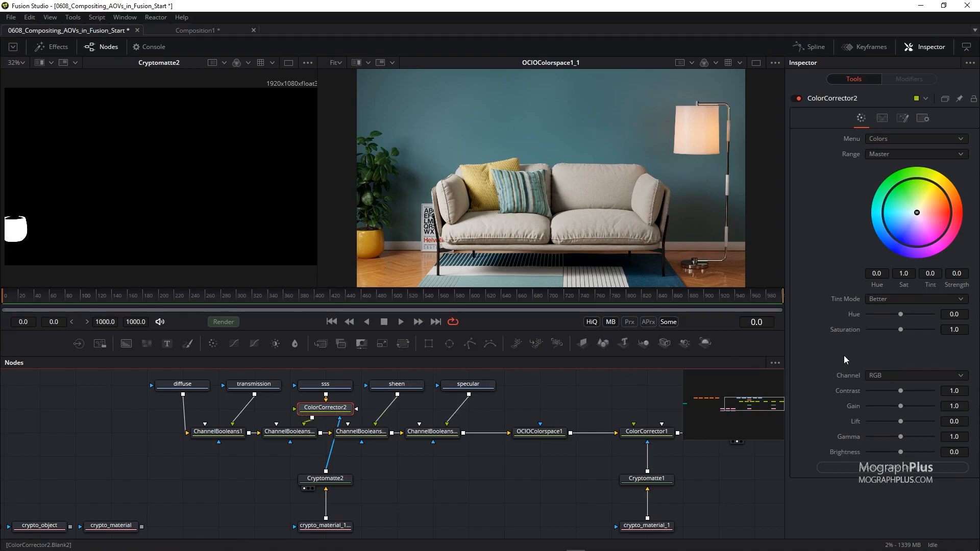
Shift the vase Color Corrector's hue to 0.4 and lower its saturation to 0.75.
{"action": "mouse_move", "coordinate": [911, 313]}
{"action": "left_mouse_down"}
{"action": "mouse_move", "coordinate": [932, 314]}
{"action": "mouse_move", "coordinate": [915, 314]}
{"action": "left_mouse_up"}
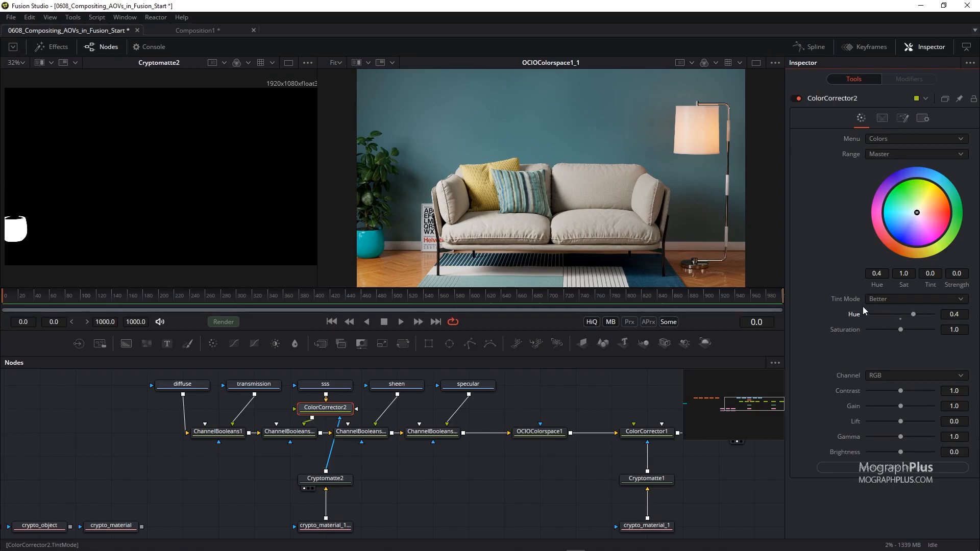
{"action": "left_click_drag", "start_coordinate": [901, 329], "coordinate": [893, 330]}
{"action": "left_click_drag", "start_coordinate": [562, 448], "coordinate": [446, 453]}
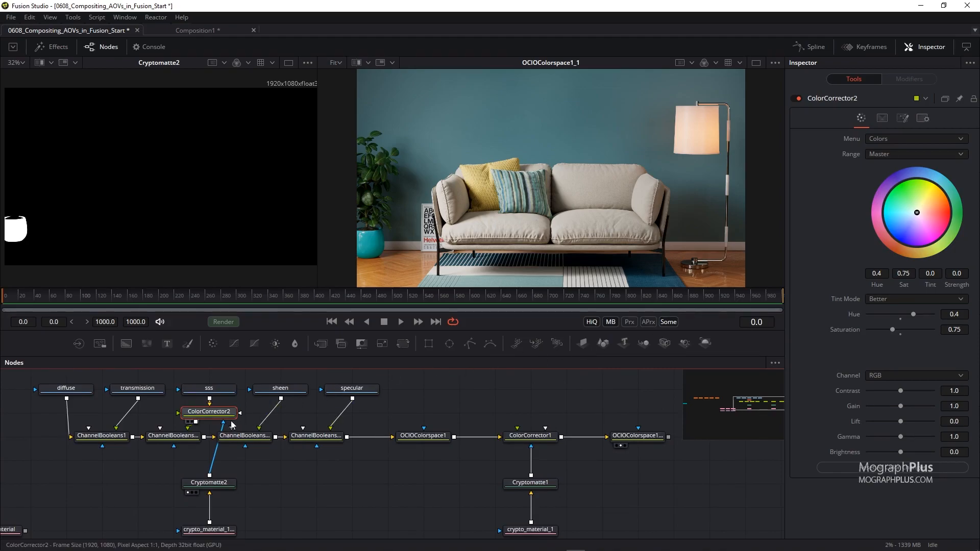
Disable ColorCorrector2 so the vase keeps its original colour.
{"action": "left_click", "coordinate": [798, 98]}
{"action": "left_click_drag", "start_coordinate": [283, 467], "coordinate": [381, 454]}
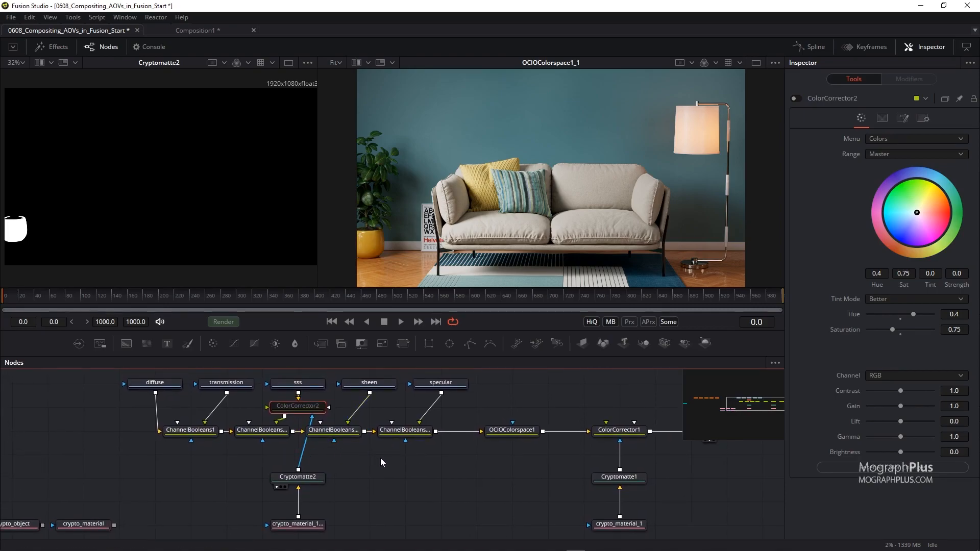
{"action": "left_click_drag", "start_coordinate": [397, 462], "coordinate": [156, 449]}
{"action": "left_click_drag", "start_coordinate": [480, 418], "coordinate": [585, 418]}
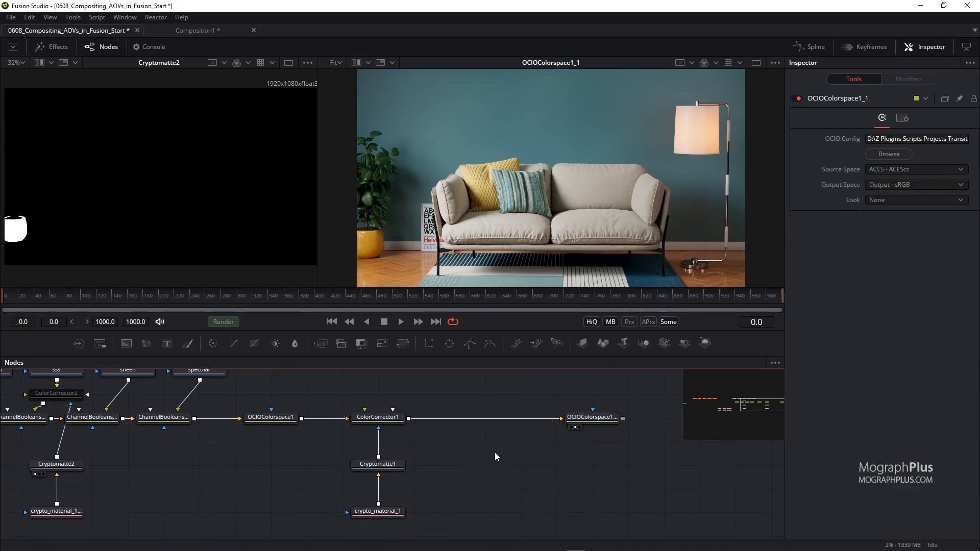
Insert a new Color Corrector between ColorCorrector1 and the final OCIO Colorspace tool.
{"action": "key", "text": "shift+space"}
{"action": "type", "text": "color"}
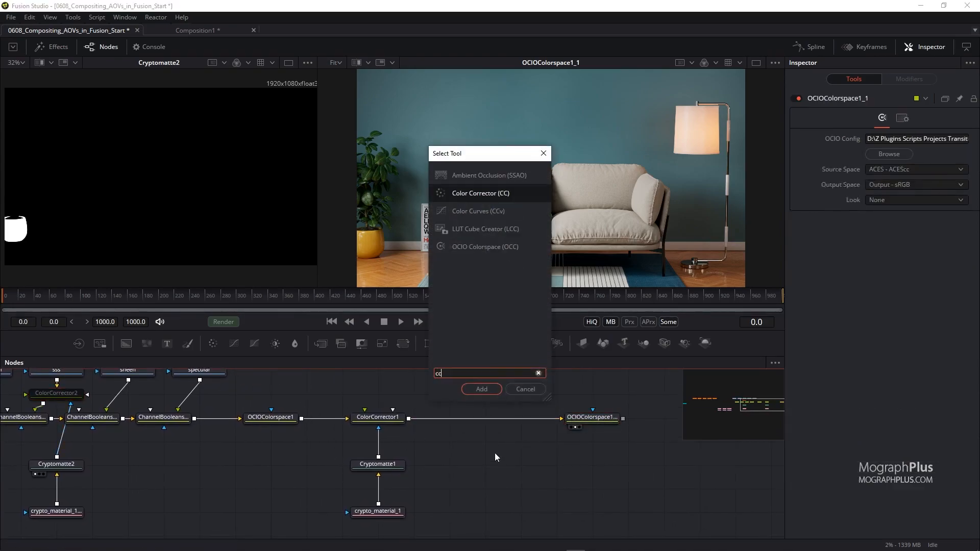
{"action": "key", "text": "Return"}
{"action": "left_click_drag", "start_coordinate": [491, 442], "coordinate": [491, 418]}
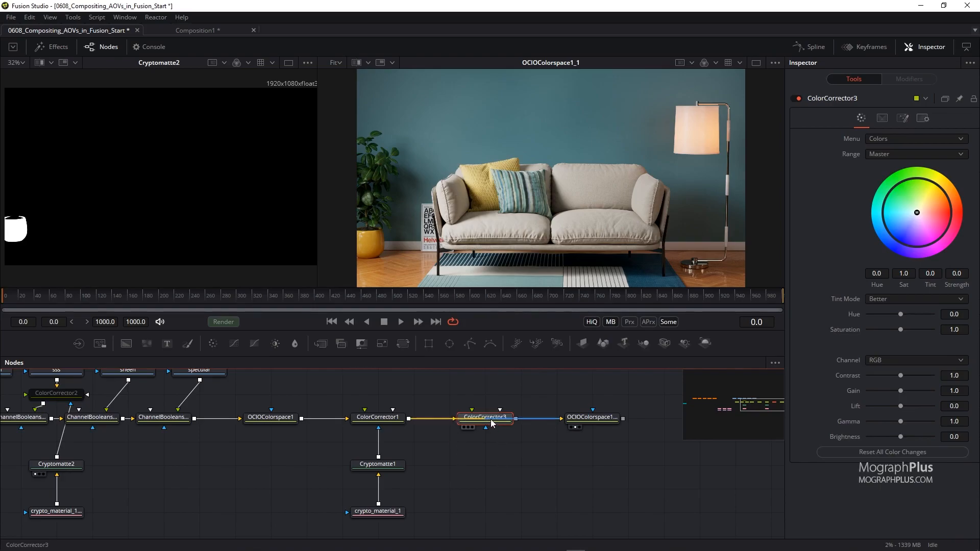
{"action": "left_click_drag", "start_coordinate": [565, 395], "coordinate": [583, 244]}
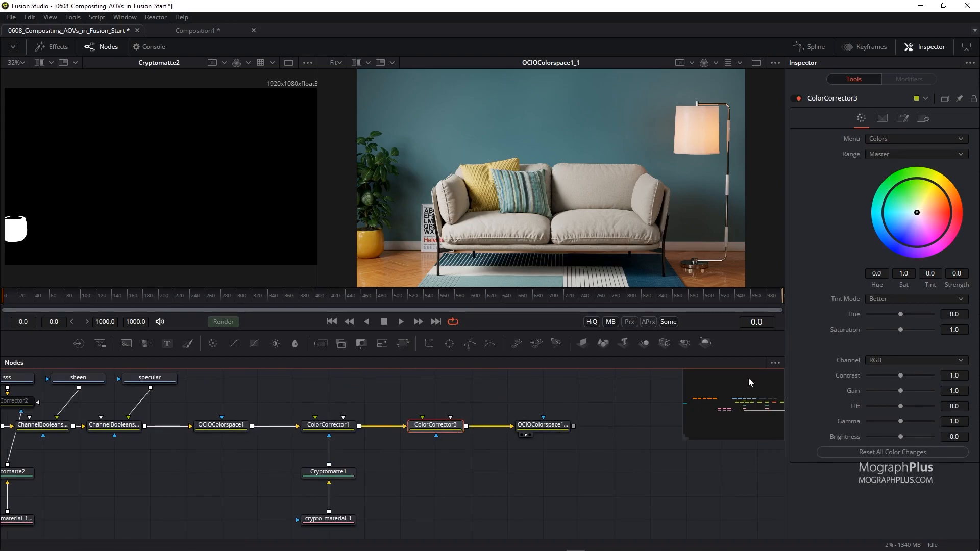
Set ColorCorrector3's saturation to 1.1, gamma to 0.95 and gain to 1.07.
{"action": "left_click", "coordinate": [963, 332]}
{"action": "type", "text": "1"}
{"action": "key", "text": "Tab"}
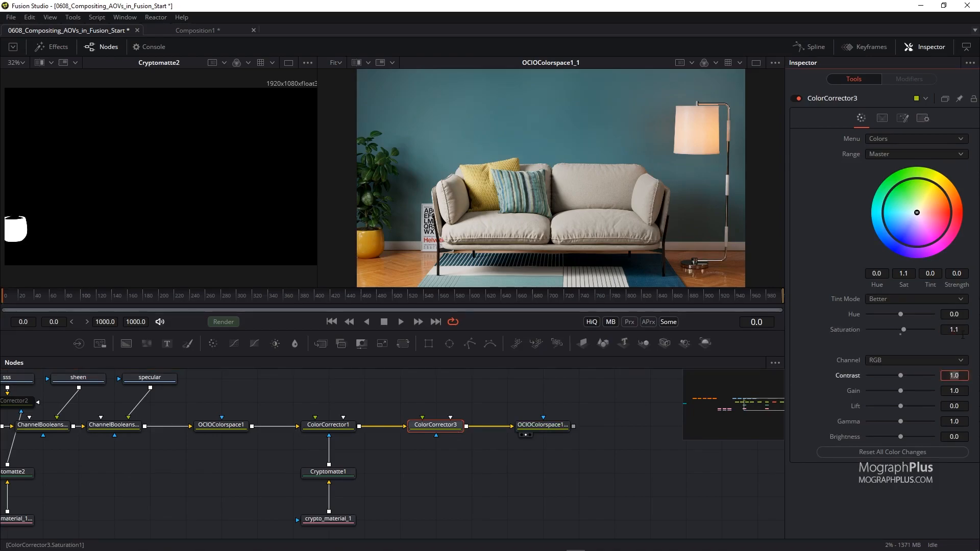
{"action": "left_click", "coordinate": [960, 421]}
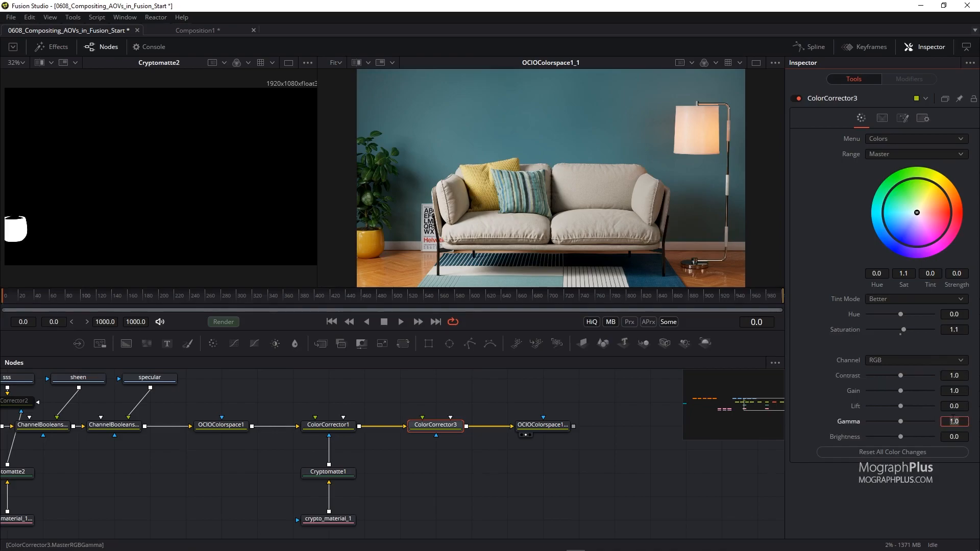
{"action": "type", "text": "0.95"}
{"action": "key", "text": "Tab"}
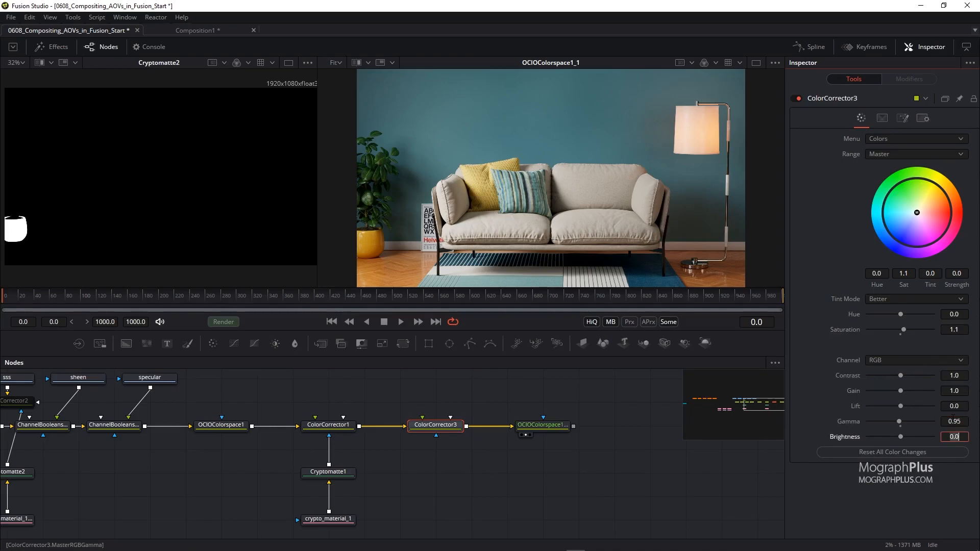
{"action": "left_click", "coordinate": [958, 391]}
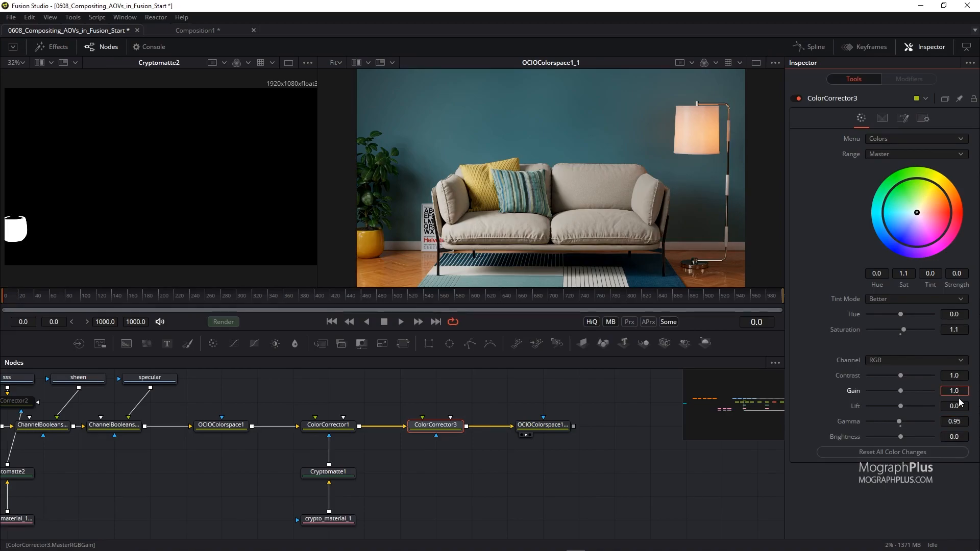
{"action": "type", "text": "7"}
{"action": "key", "text": "Tab"}
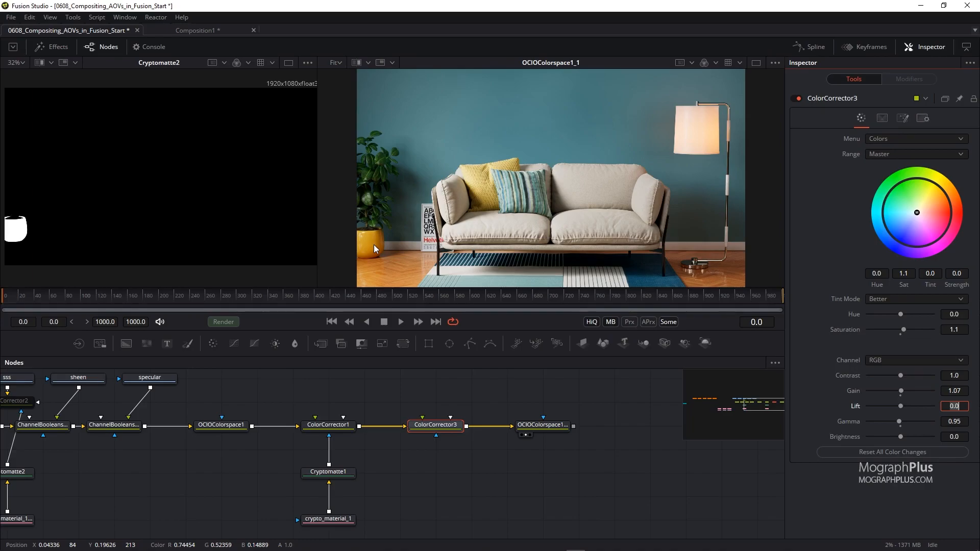
Add a Channel Booleans tool below the light-group RGBA loaders.
{"action": "left_click_drag", "start_coordinate": [426, 461], "coordinate": [607, 472]}
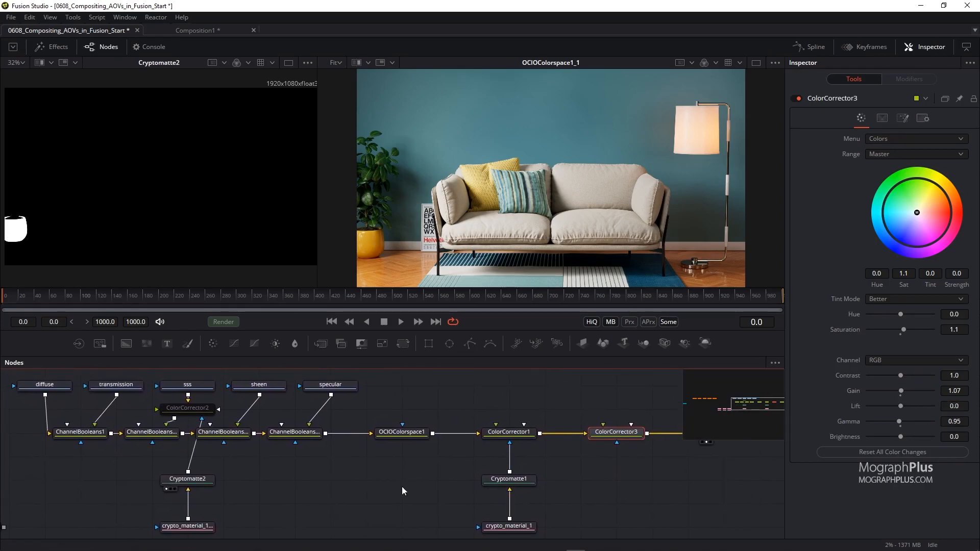
{"action": "left_click_drag", "start_coordinate": [389, 486], "coordinate": [408, 466]}
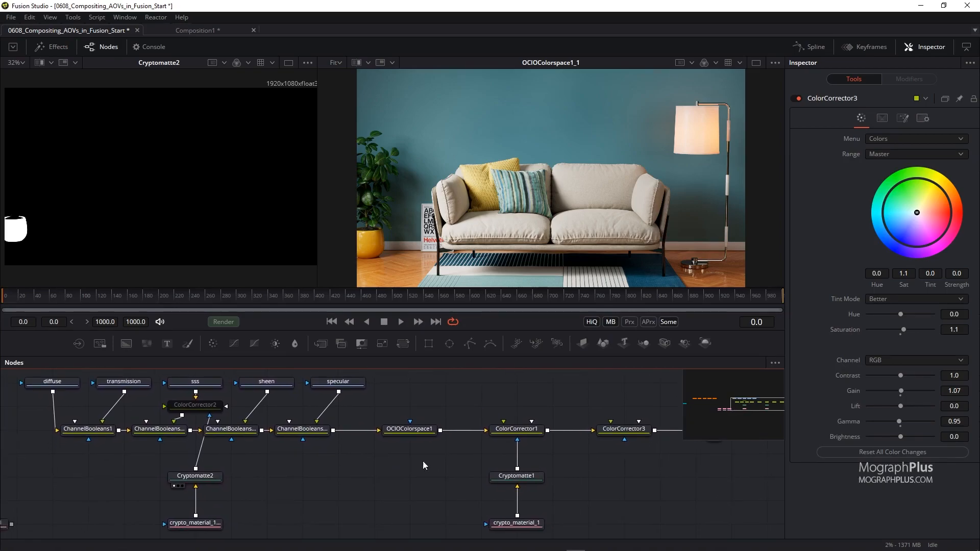
{"action": "left_click_drag", "start_coordinate": [747, 406], "coordinate": [699, 399]}
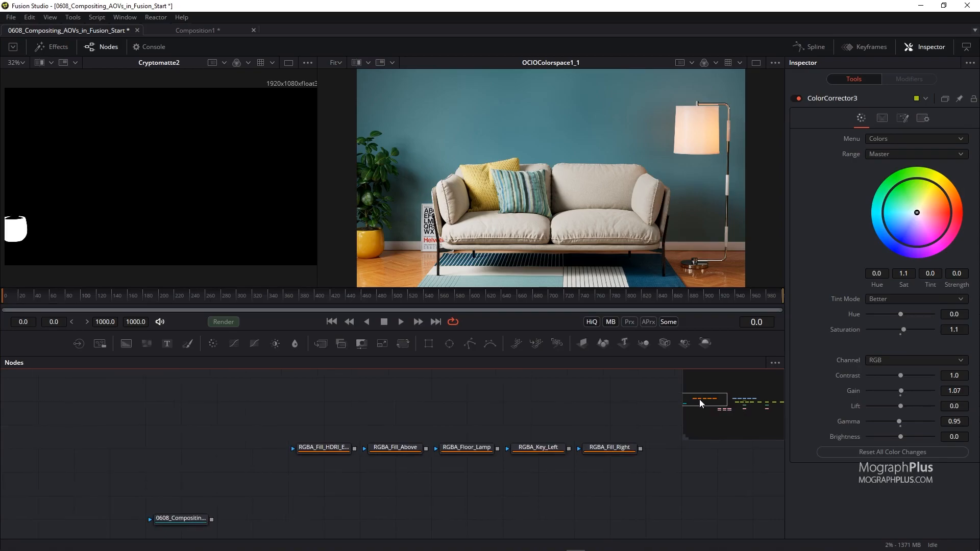
{"action": "left_click_drag", "start_coordinate": [384, 478], "coordinate": [321, 431]}
{"action": "key", "text": "shift+space"}
{"action": "type", "text": "chann"}
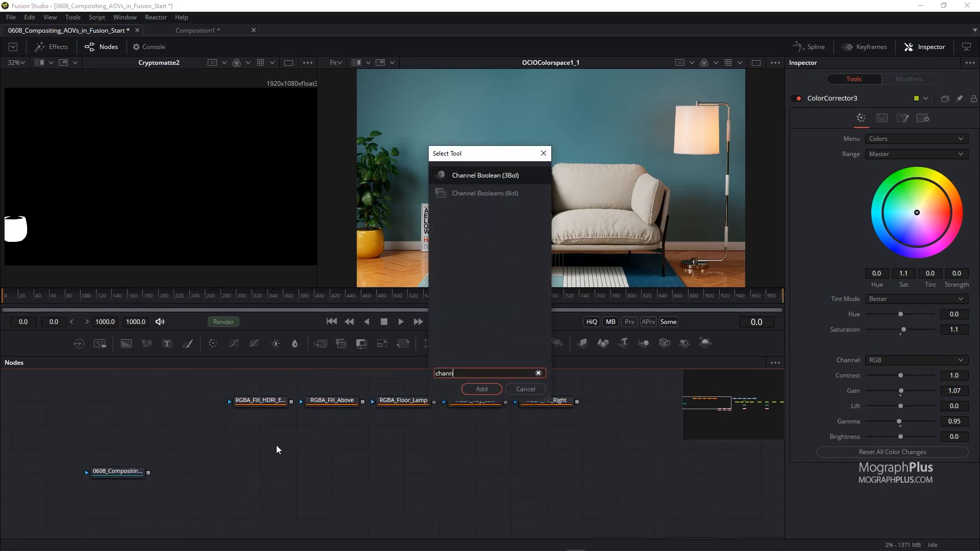
{"action": "key", "text": "Down"}
{"action": "key", "text": "Return"}
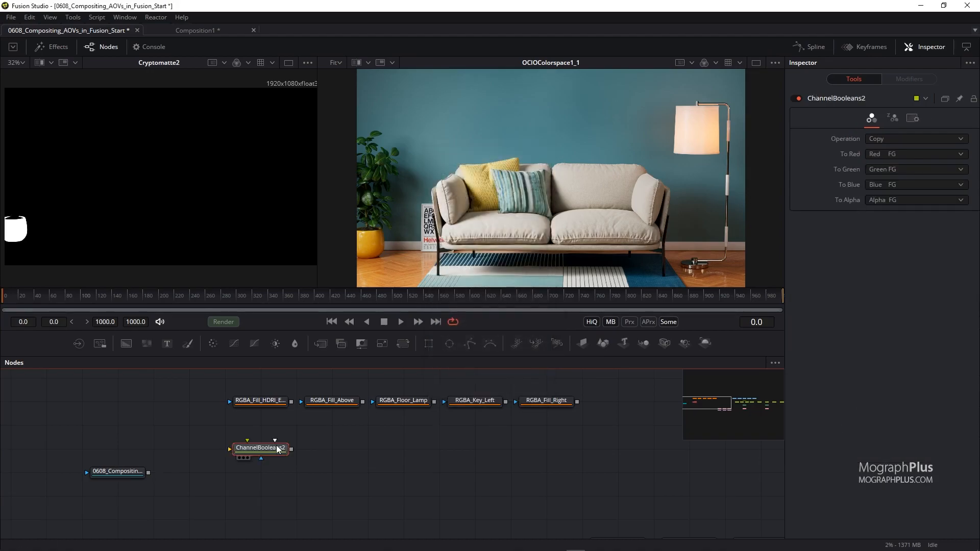
{"action": "scroll", "coordinate": [320, 434], "scroll_direction": "up", "scroll_amount": 1}
{"action": "left_click_drag", "start_coordinate": [332, 419], "coordinate": [223, 446]}
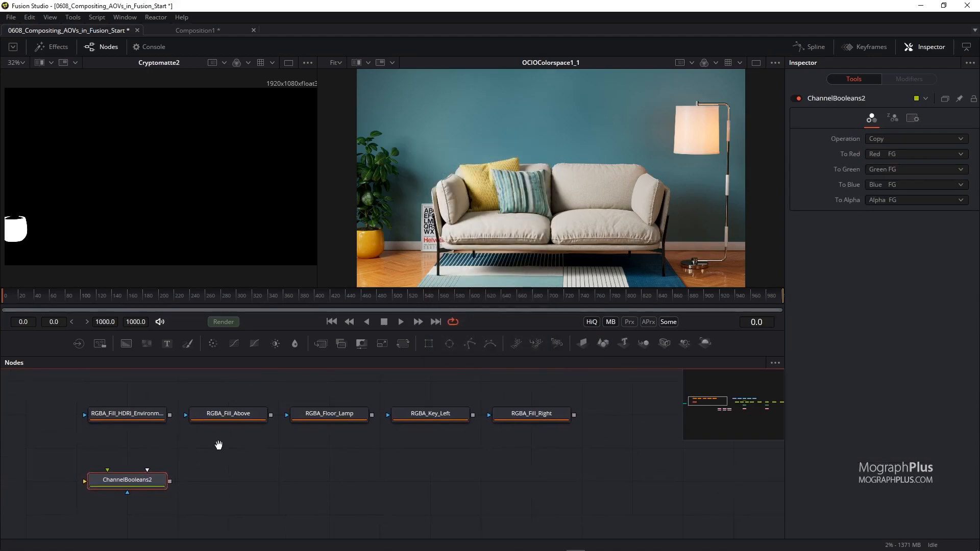
Set the Channel Booleans operation to Add and its alpha to Do Nothing.
{"action": "left_click", "coordinate": [878, 142]}
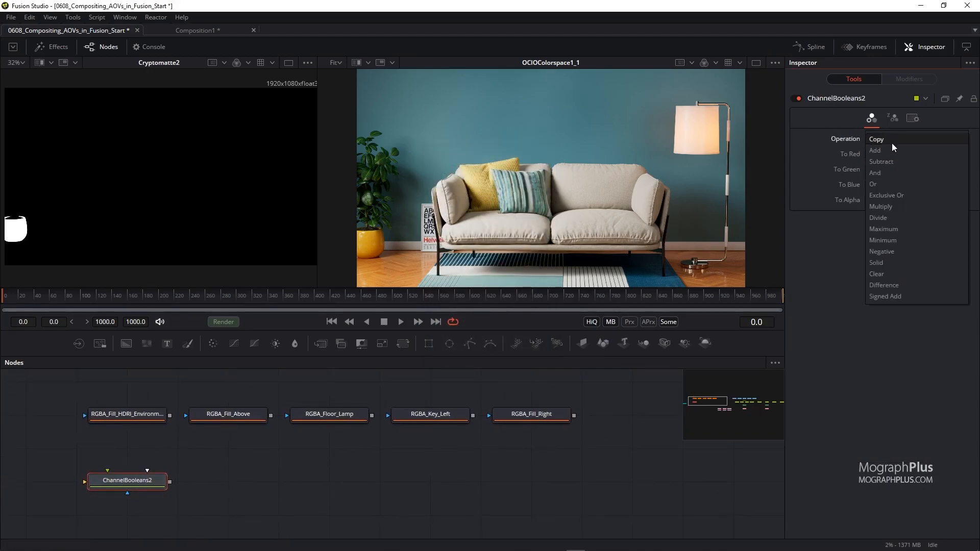
{"action": "left_click", "coordinate": [893, 154]}
{"action": "left_click", "coordinate": [893, 169]}
{"action": "left_click", "coordinate": [915, 214]}
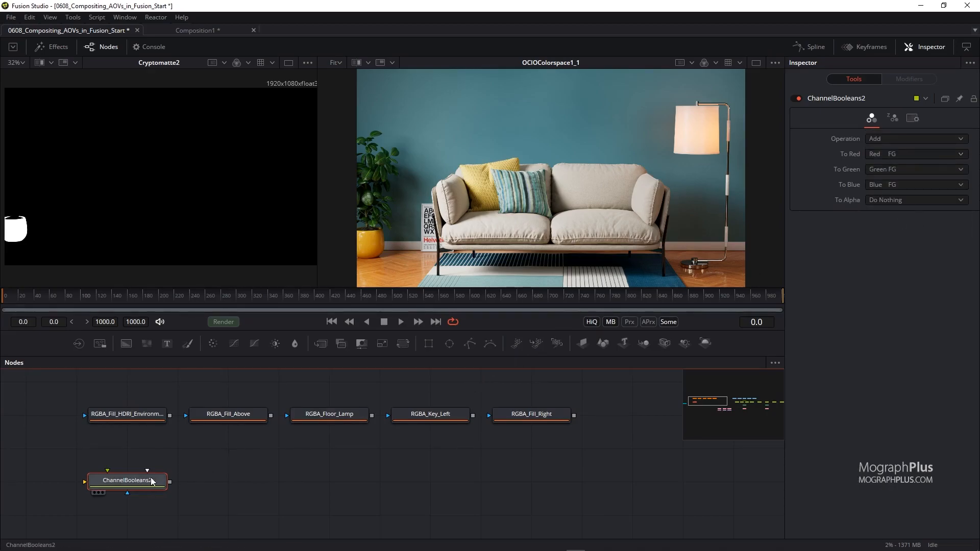
Feed RGBA_Fill_HDRI_Environment and RGBA_Fill_Above into the Channel Booleans and view it.
{"action": "left_click_drag", "start_coordinate": [143, 482], "coordinate": [193, 481]}
{"action": "left_click_drag", "start_coordinate": [170, 415], "coordinate": [176, 479]}
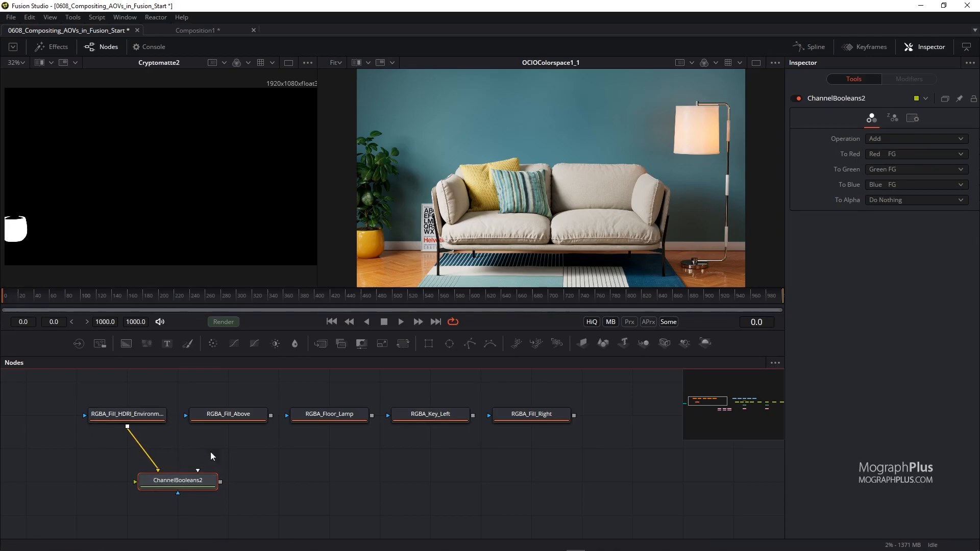
{"action": "left_click_drag", "start_coordinate": [270, 415], "coordinate": [182, 482]}
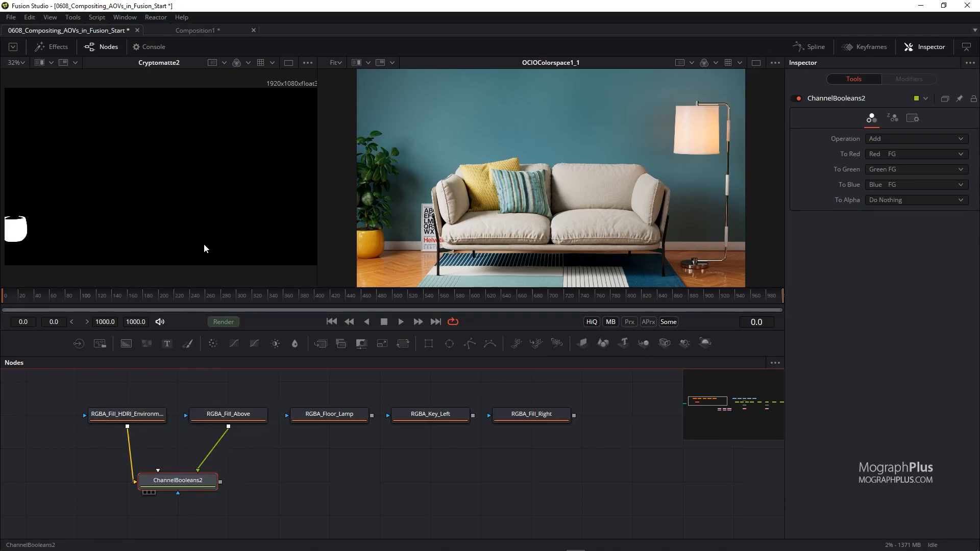
{"action": "key", "text": "1"}
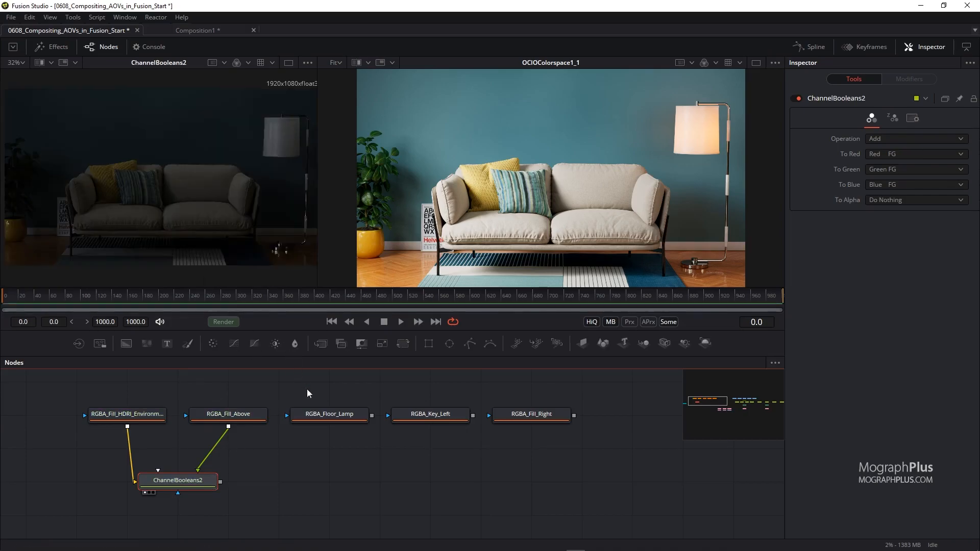
Paste a copy of the Channel Booleans after the first and connect RGBA_Floor_Lamp to it.
{"action": "left_click", "coordinate": [266, 474]}
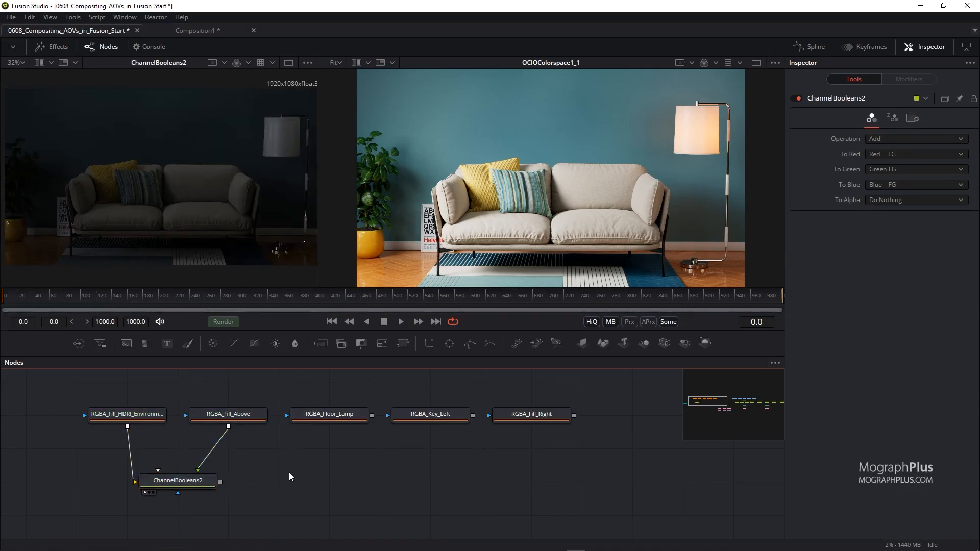
{"action": "key", "text": "ctrl+v"}
{"action": "left_click_drag", "start_coordinate": [221, 482], "coordinate": [286, 467]}
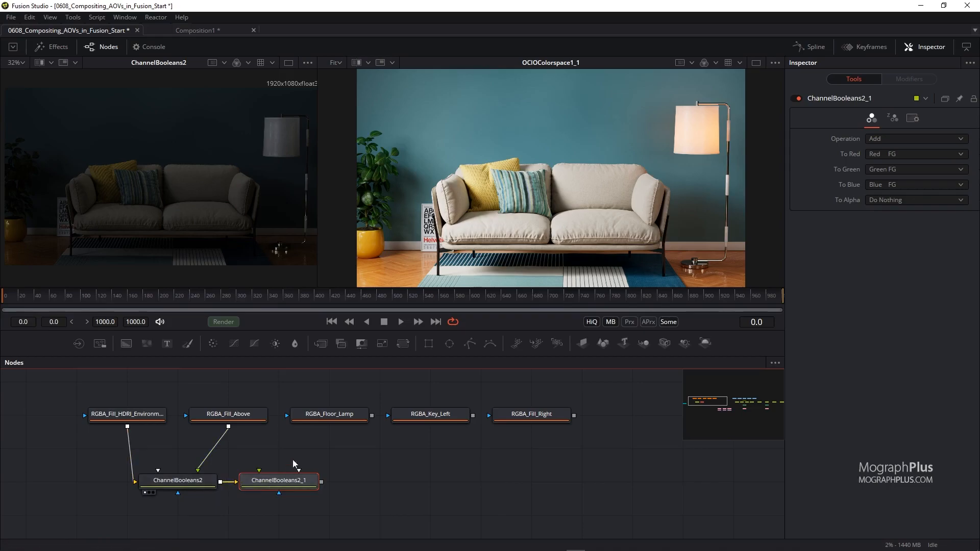
{"action": "left_click_drag", "start_coordinate": [372, 415], "coordinate": [313, 485]}
Paste another Channel Booleans into the chain and connect RGBA_Key_Left to it.
{"action": "left_click", "coordinate": [375, 475]}
{"action": "key", "text": "ctrl+v"}
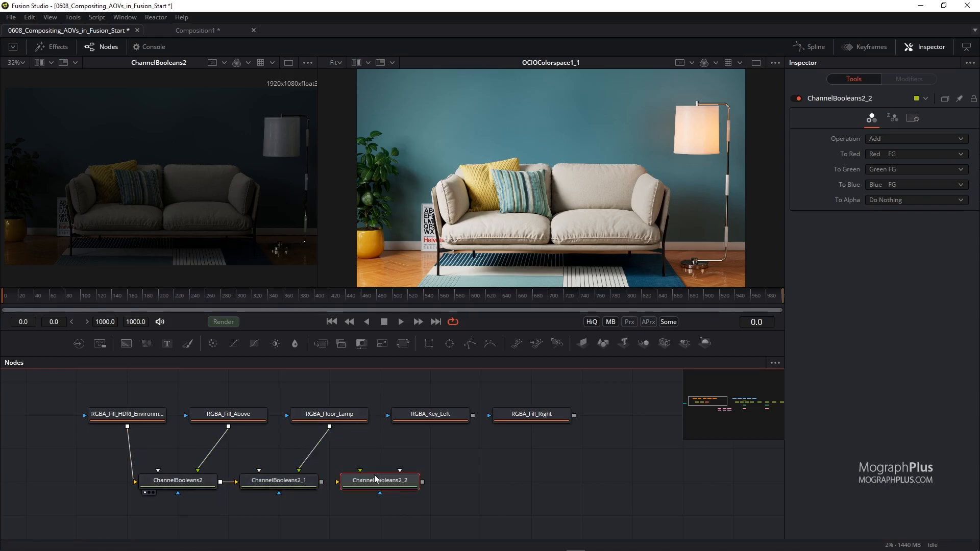
{"action": "left_click_drag", "start_coordinate": [322, 482], "coordinate": [360, 482]}
{"action": "left_click_drag", "start_coordinate": [473, 415], "coordinate": [383, 481]}
Paste a final Channel Booleans at the chain's end, connect RGBA_Fill_Right, and view the result.
{"action": "left_click", "coordinate": [473, 478]}
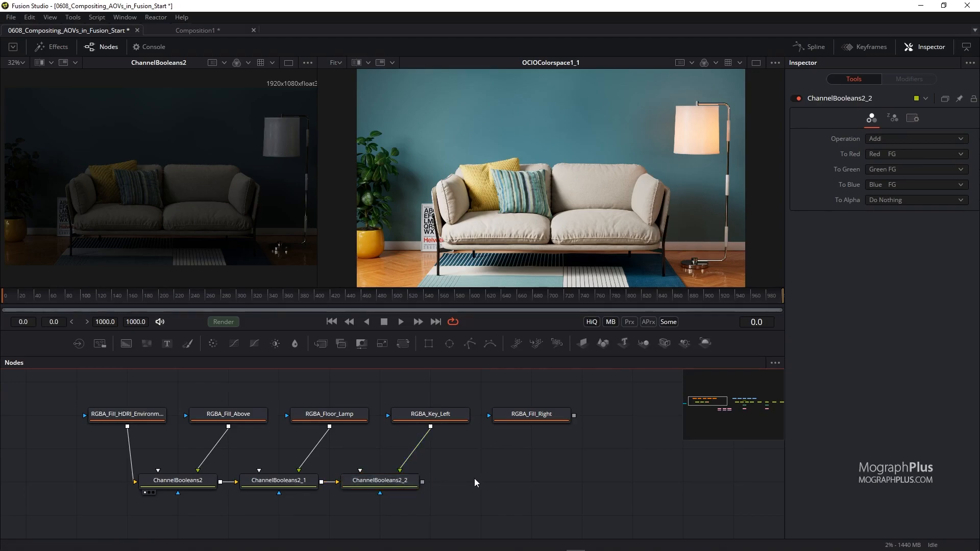
{"action": "key", "text": "ctrl+v"}
{"action": "left_click_drag", "start_coordinate": [423, 482], "coordinate": [490, 473]}
{"action": "left_click_drag", "start_coordinate": [575, 416], "coordinate": [488, 480]}
{"action": "key", "text": "1"}
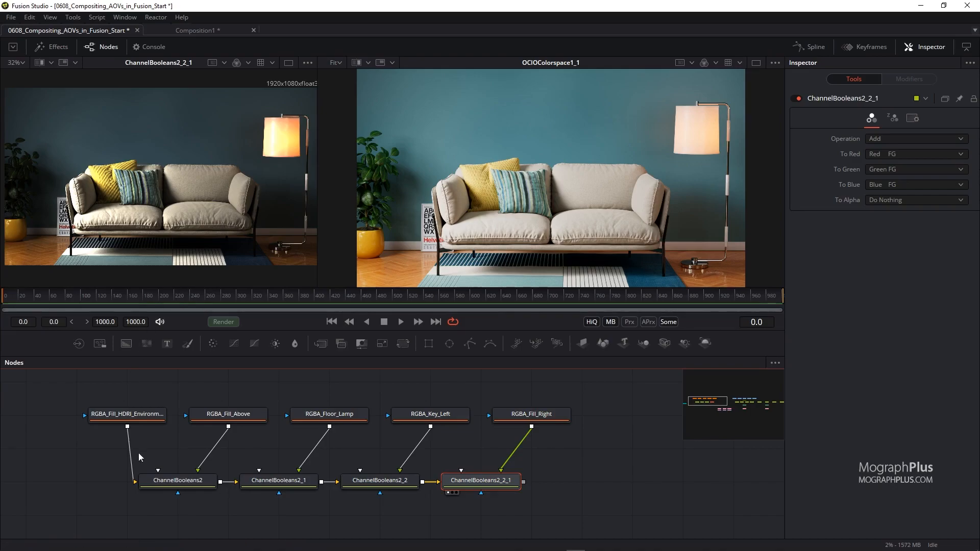
Compare each light-group Channel Booleans result in the viewer.
{"action": "left_click_drag", "start_coordinate": [172, 483], "coordinate": [201, 235]}
{"action": "left_click_drag", "start_coordinate": [278, 480], "coordinate": [221, 195]}
{"action": "left_click_drag", "start_coordinate": [351, 477], "coordinate": [278, 263]}
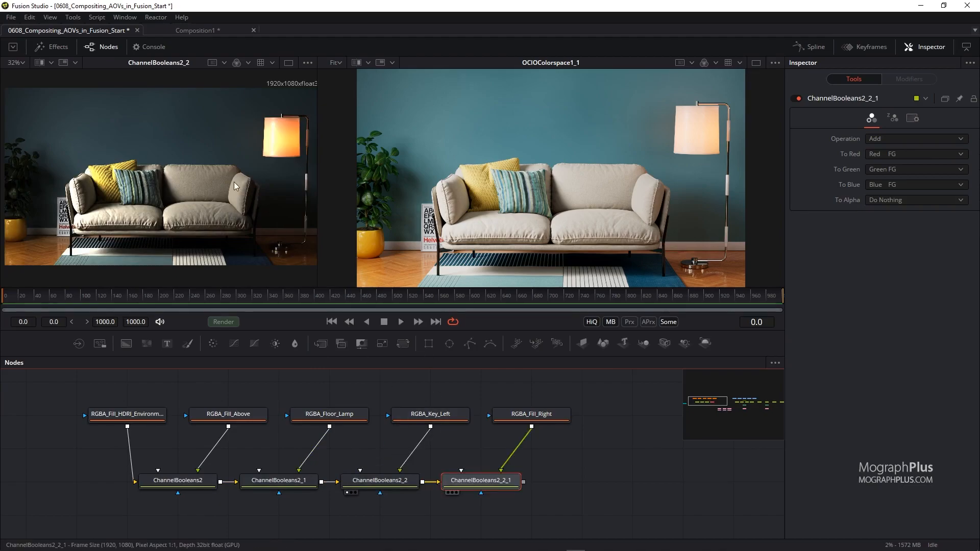
{"action": "left_click_drag", "start_coordinate": [234, 182], "coordinate": [261, 184]}
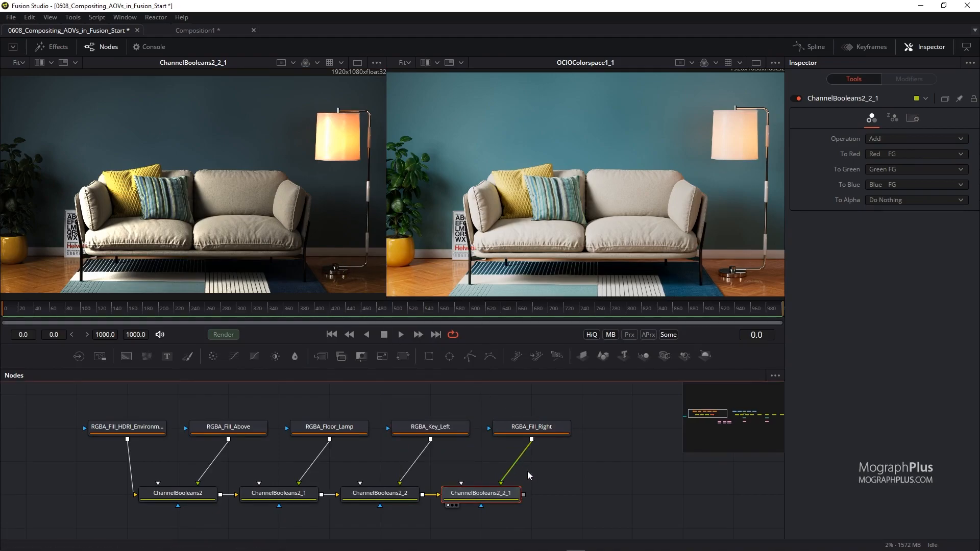
Disconnect the final OCIO Colorspace tool from ColorCorrector3.
{"action": "left_click_drag", "start_coordinate": [555, 460], "coordinate": [369, 453]}
{"action": "left_click_drag", "start_coordinate": [614, 460], "coordinate": [213, 414]}
{"action": "left_click_drag", "start_coordinate": [544, 473], "coordinate": [178, 475]}
{"action": "left_click_drag", "start_coordinate": [409, 504], "coordinate": [108, 496]}
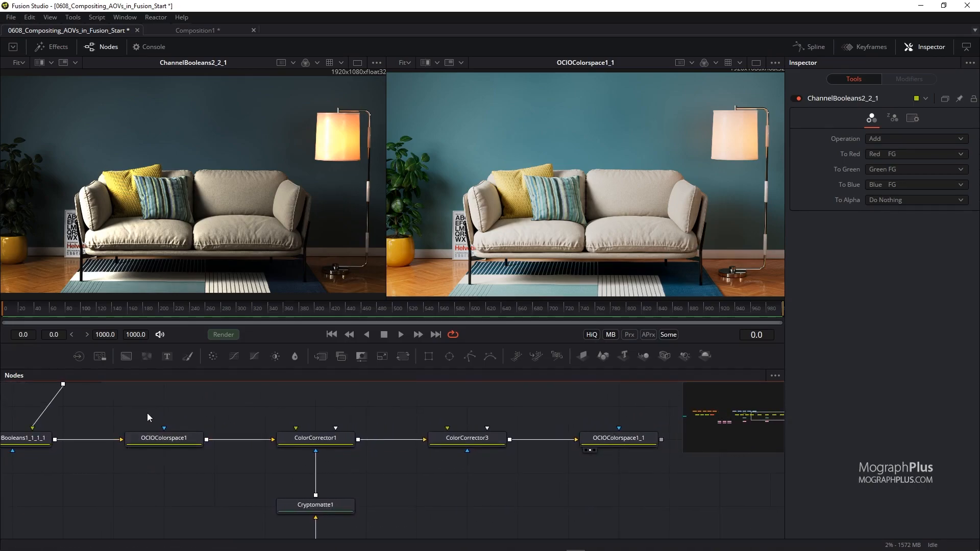
{"action": "left_click", "coordinate": [155, 437]}
{"action": "left_click", "coordinate": [571, 440]}
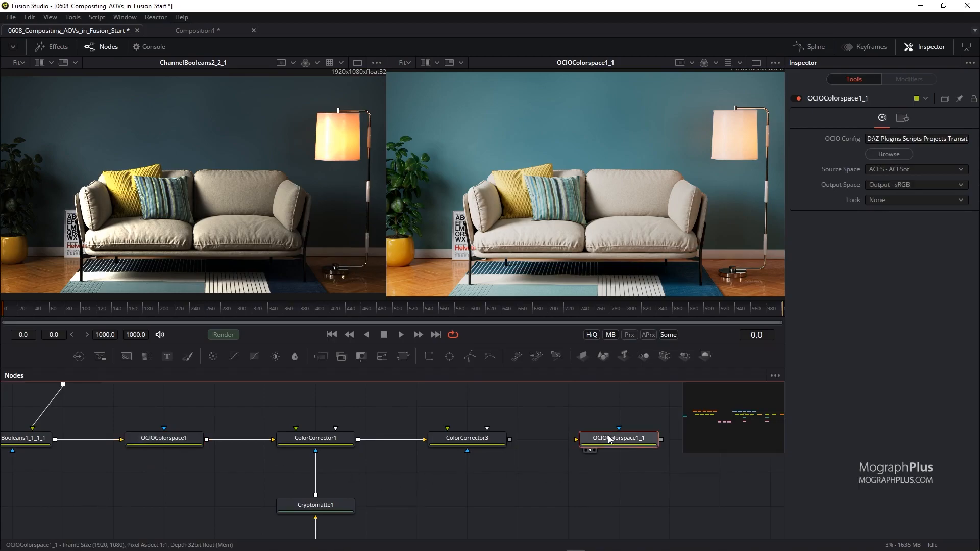
Copy both OCIO Colorspace tools and connect the copies after the last light-group Channel Booleans.
{"action": "left_click", "coordinate": [607, 438]}
{"action": "left_click", "coordinate": [172, 437], "text": "ctrl"}
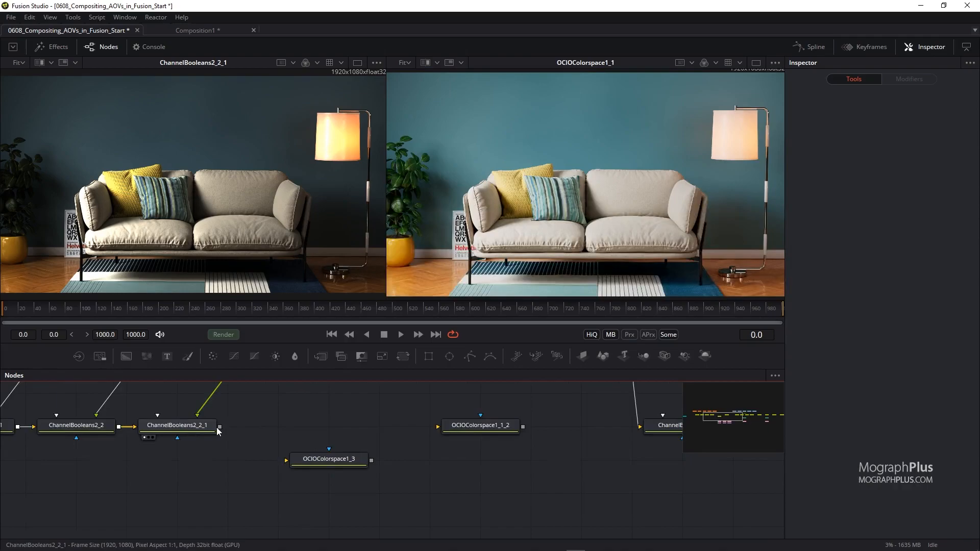
{"action": "left_click_drag", "start_coordinate": [220, 426], "coordinate": [472, 427]}
{"action": "left_click_drag", "start_coordinate": [328, 463], "coordinate": [330, 430]}
{"action": "left_click_drag", "start_coordinate": [481, 423], "coordinate": [302, 248]}
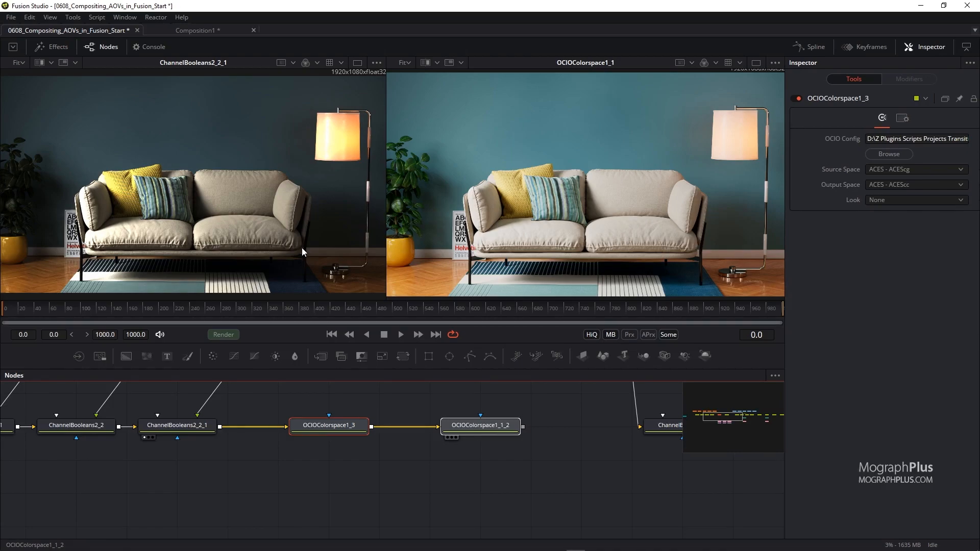
Insert a Color Corrector between RGBA_Floor_Lamp and its Channel Booleans.
{"action": "left_click_drag", "start_coordinate": [301, 247], "coordinate": [302, 248]}
{"action": "left_click_drag", "start_coordinate": [250, 459], "coordinate": [468, 479]}
{"action": "left_click_drag", "start_coordinate": [353, 480], "coordinate": [369, 501]}
{"action": "left_click", "coordinate": [277, 503]}
{"action": "key", "text": "shift+space"}
{"action": "type", "text": "cc"}
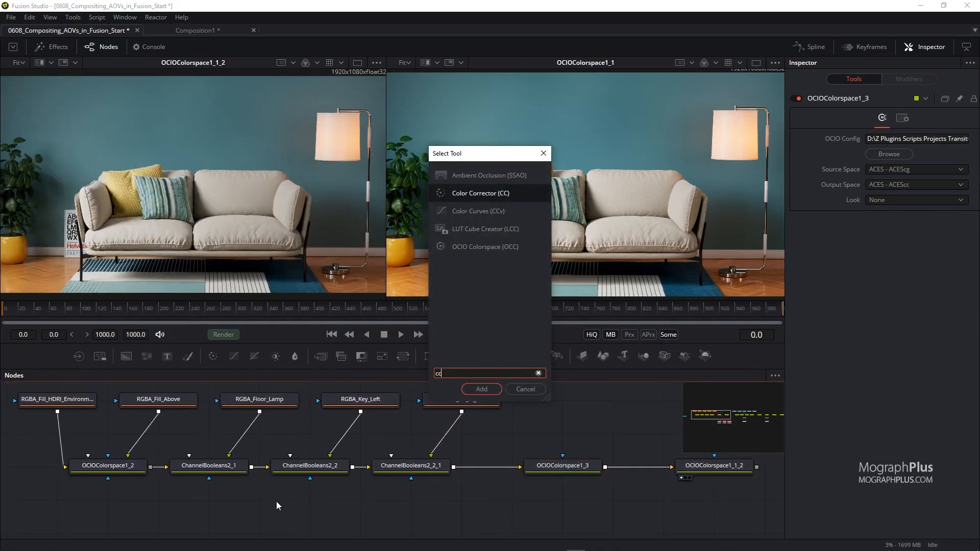
{"action": "key", "text": "Return"}
{"action": "left_click_drag", "start_coordinate": [271, 509], "coordinate": [265, 438]}
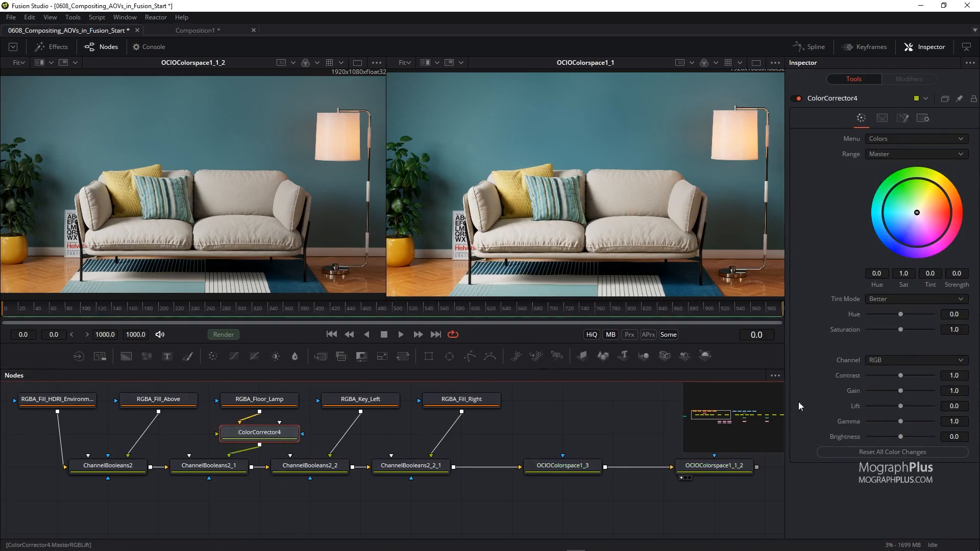
Set the floor lamp Color Corrector's gain to 4.62.
{"action": "left_click_drag", "start_coordinate": [901, 391], "coordinate": [842, 390]}
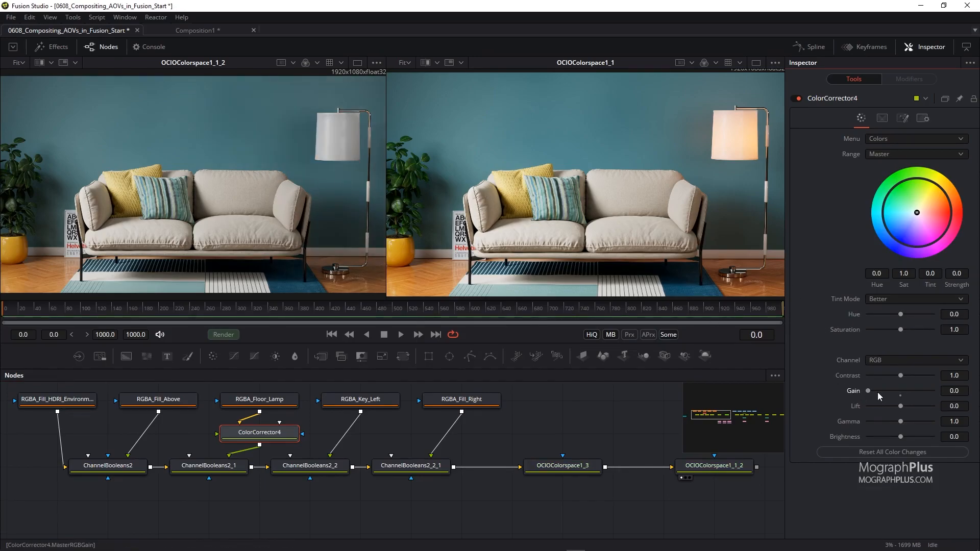
{"action": "left_click_drag", "start_coordinate": [867, 390], "coordinate": [937, 393]}
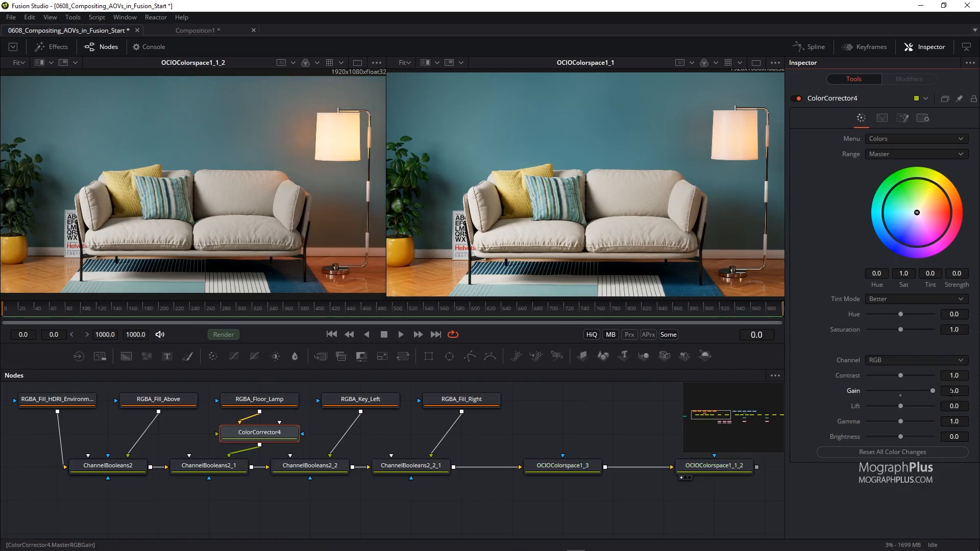
{"action": "left_click_drag", "start_coordinate": [920, 393], "coordinate": [825, 391]}
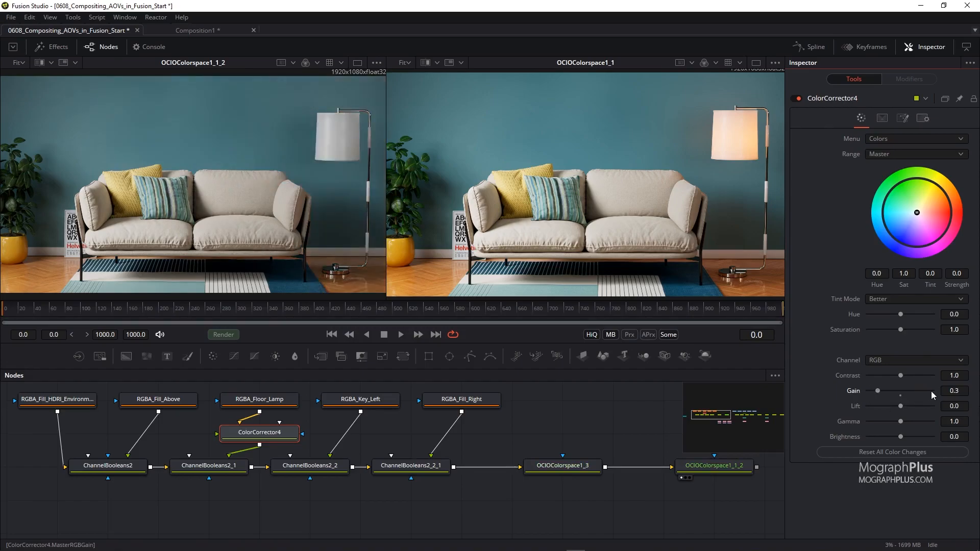
{"action": "left_click", "coordinate": [882, 390]}
{"action": "left_click_drag", "start_coordinate": [893, 393], "coordinate": [928, 392]}
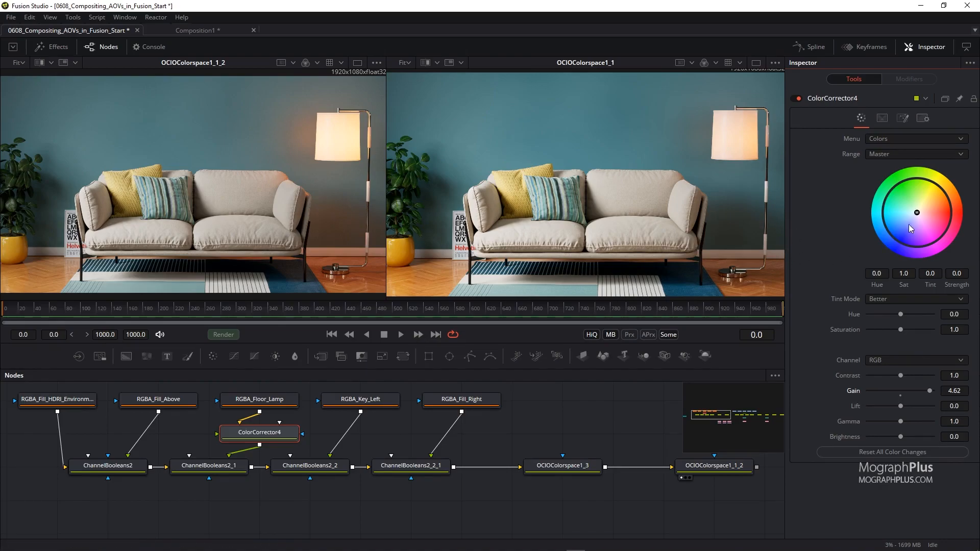
Try tinting the floor lamp with the colour wheel, then set its tint to 1 and strength to 0.
{"action": "mouse_move", "coordinate": [918, 214]}
{"action": "left_mouse_down"}
{"action": "mouse_move", "coordinate": [922, 225]}
{"action": "mouse_move", "coordinate": [922, 199]}
{"action": "mouse_move", "coordinate": [906, 219]}
{"action": "mouse_move", "coordinate": [910, 230]}
{"action": "mouse_move", "coordinate": [930, 226]}
{"action": "left_mouse_up"}
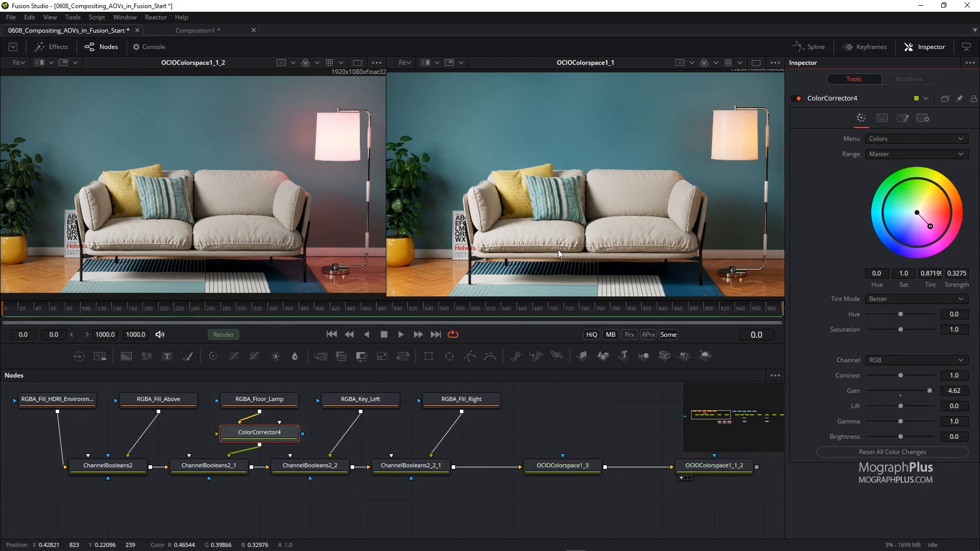
{"action": "left_click", "coordinate": [930, 274]}
{"action": "type", "text": "1"}
{"action": "key", "text": "Return"}
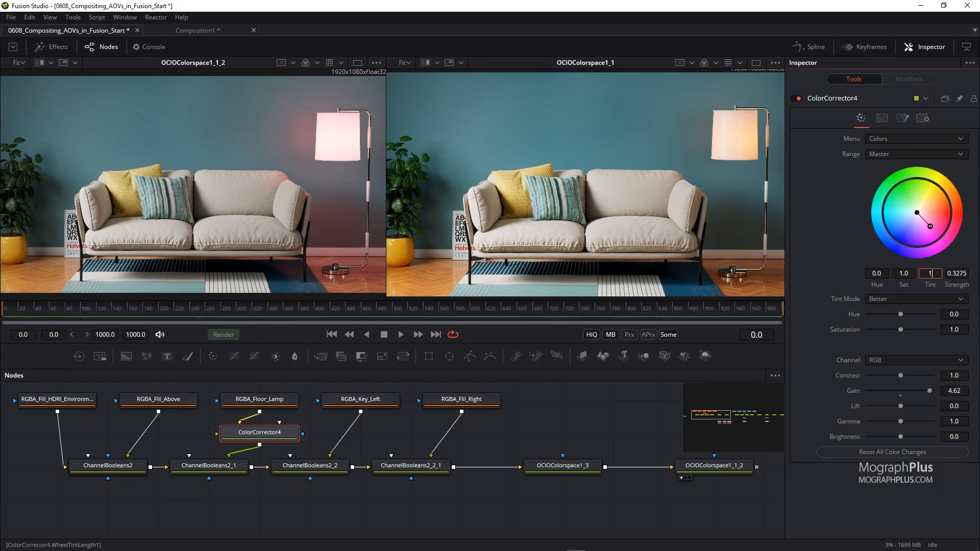
{"action": "double_click", "coordinate": [957, 274]}
{"action": "type", "text": "0"}
{"action": "key", "text": "Tab"}
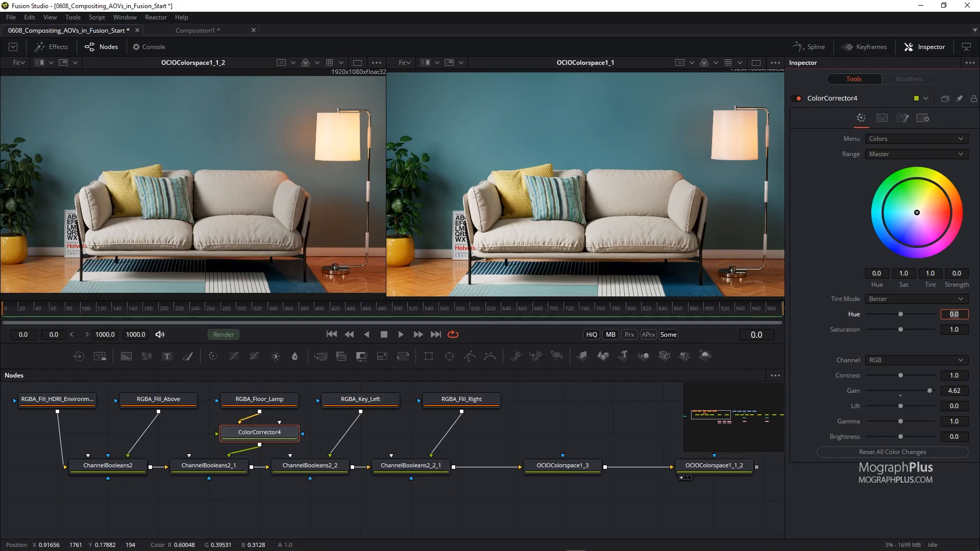
Insert a Color Corrector between RGBA_Key_Left and its Channel Booleans.
{"action": "key", "text": "shift+space"}
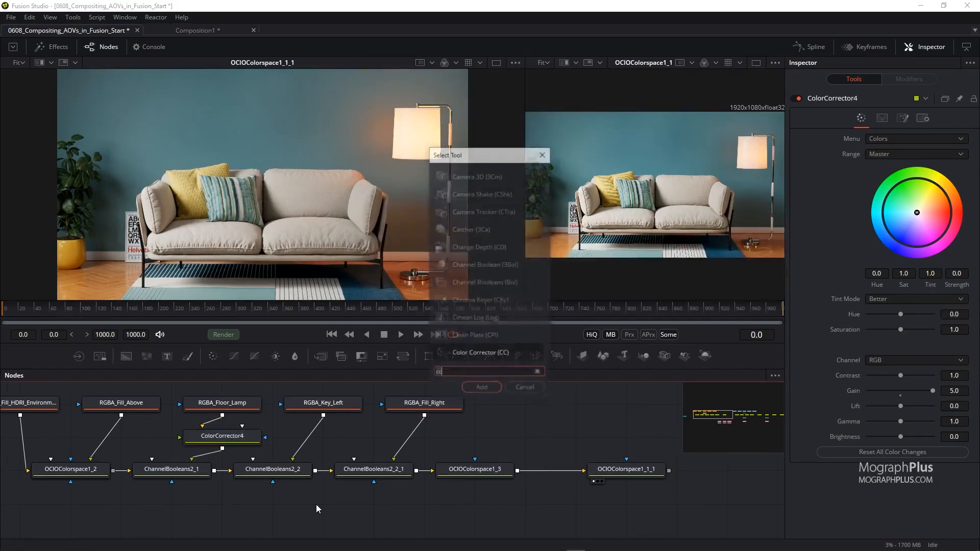
{"action": "type", "text": "cc"}
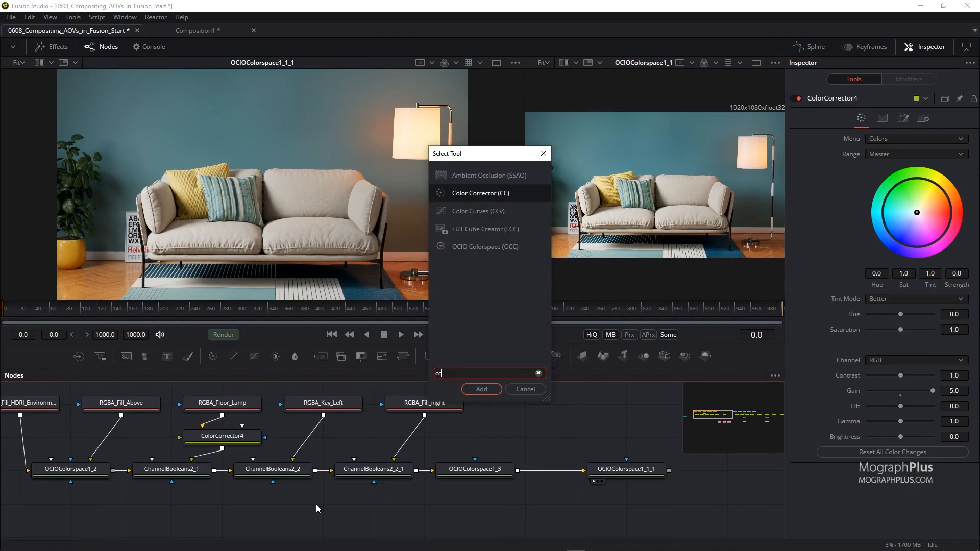
{"action": "key", "text": "Return"}
{"action": "left_click_drag", "start_coordinate": [311, 503], "coordinate": [311, 435]}
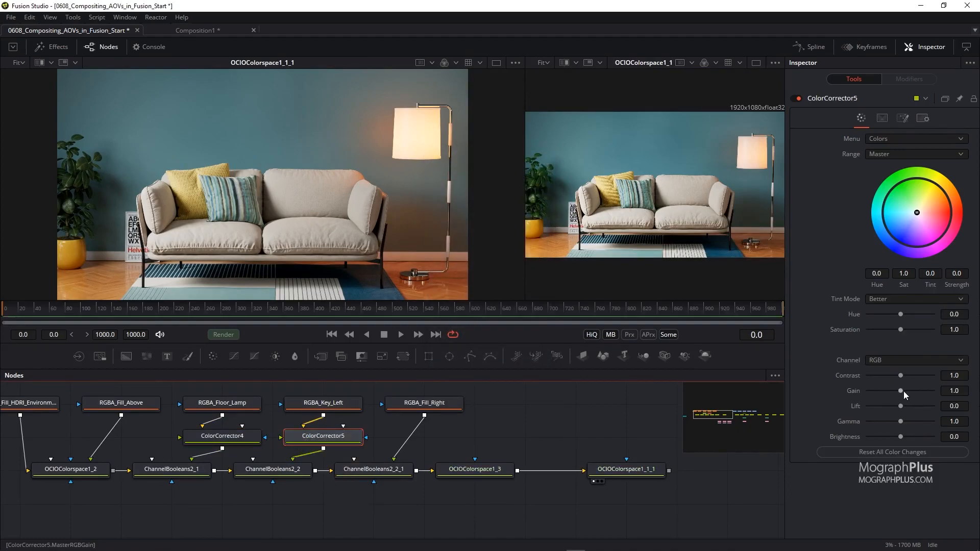
Set the key light Color Corrector's gain to 0, trying colour-wheel tints and resetting tint to 1 and strength to 0.
{"action": "left_click_drag", "start_coordinate": [902, 391], "coordinate": [793, 392]}
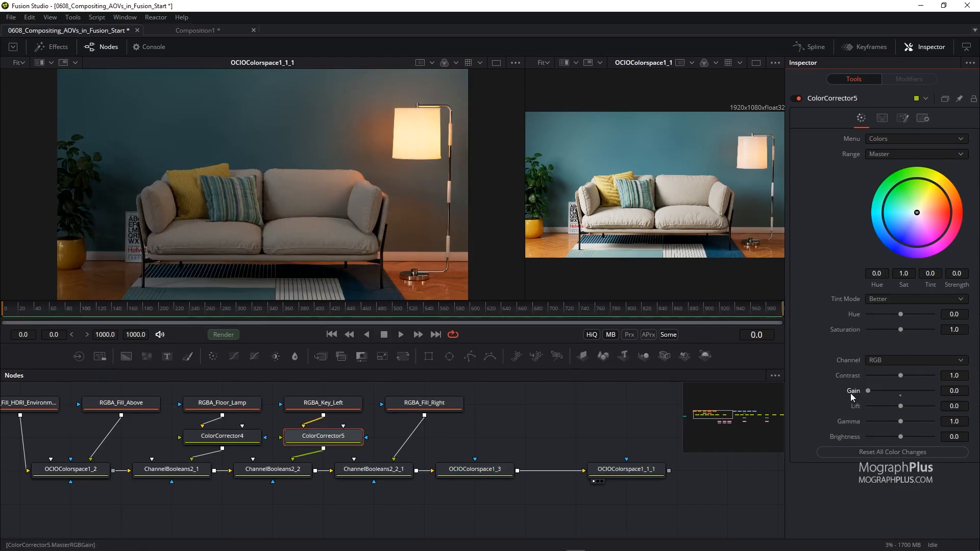
{"action": "left_click", "coordinate": [884, 390]}
{"action": "left_click", "coordinate": [901, 396]}
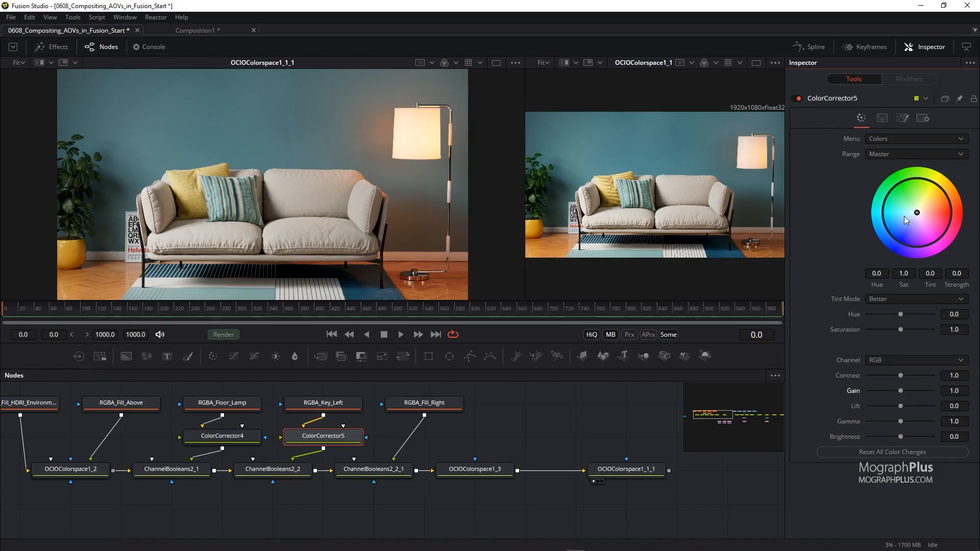
{"action": "left_click", "coordinate": [902, 216]}
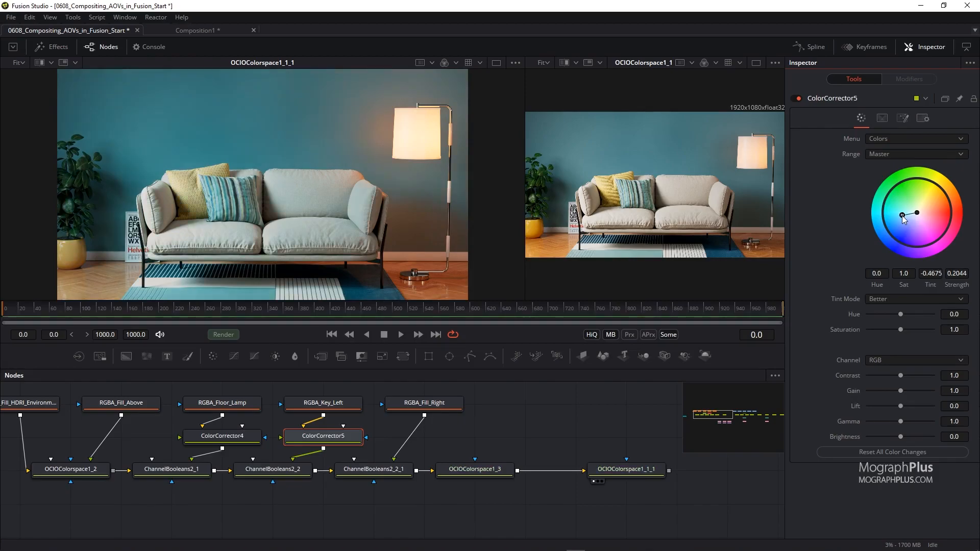
{"action": "left_click", "coordinate": [927, 203]}
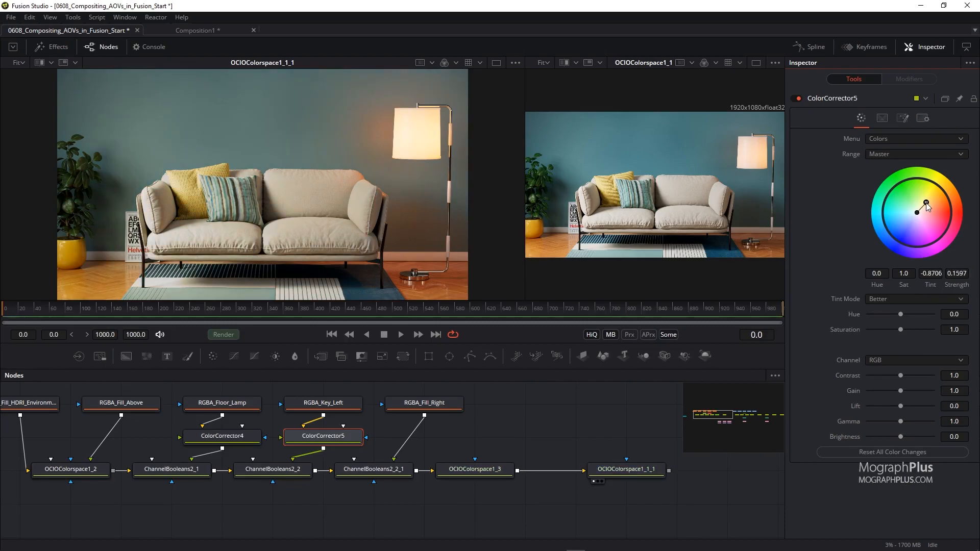
{"action": "left_click", "coordinate": [929, 208]}
{"action": "left_click", "coordinate": [938, 203]}
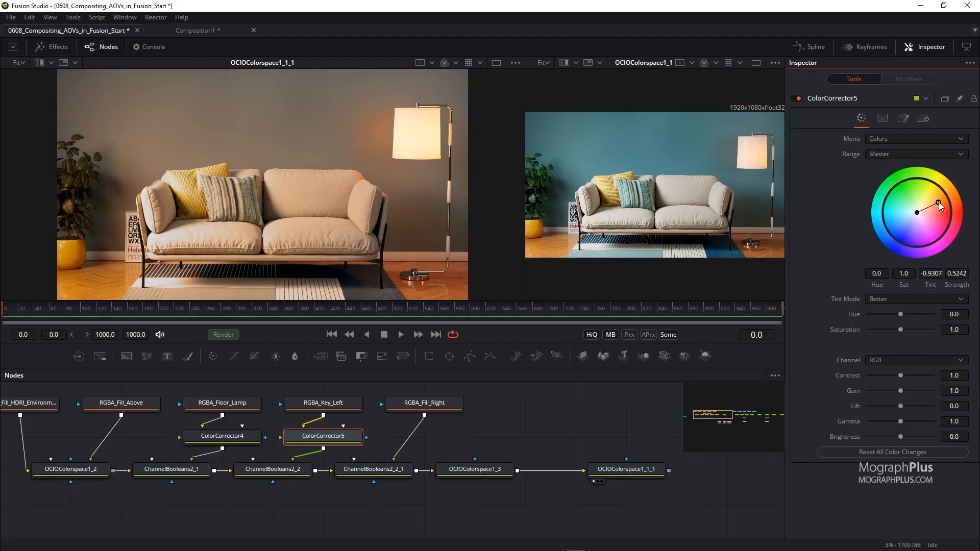
{"action": "left_click", "coordinate": [929, 274]}
{"action": "type", "text": "1"}
{"action": "key", "text": "Tab"}
{"action": "type", "text": "0"}
{"action": "key", "text": "Tab"}
{"action": "left_click_drag", "start_coordinate": [901, 392], "coordinate": [845, 394]}
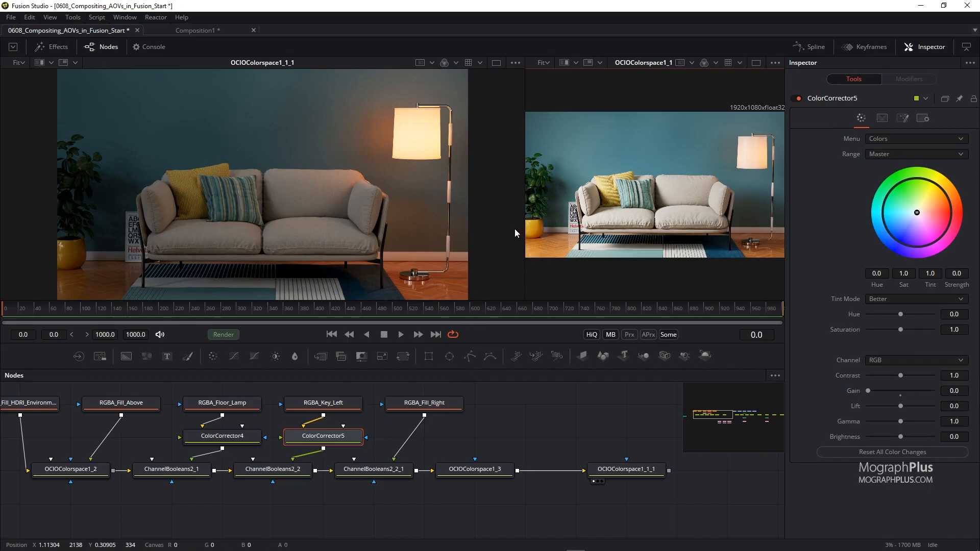
Add a Saver tool after the final OCIO Colorspace at the end of the graph.
{"action": "left_click_drag", "start_coordinate": [525, 230], "coordinate": [390, 232]}
{"action": "left_click_drag", "start_coordinate": [601, 428], "coordinate": [165, 406]}
{"action": "left_click_drag", "start_coordinate": [403, 470], "coordinate": [161, 473]}
{"action": "left_click_drag", "start_coordinate": [503, 492], "coordinate": [115, 479]}
{"action": "left_click_drag", "start_coordinate": [587, 482], "coordinate": [322, 491]}
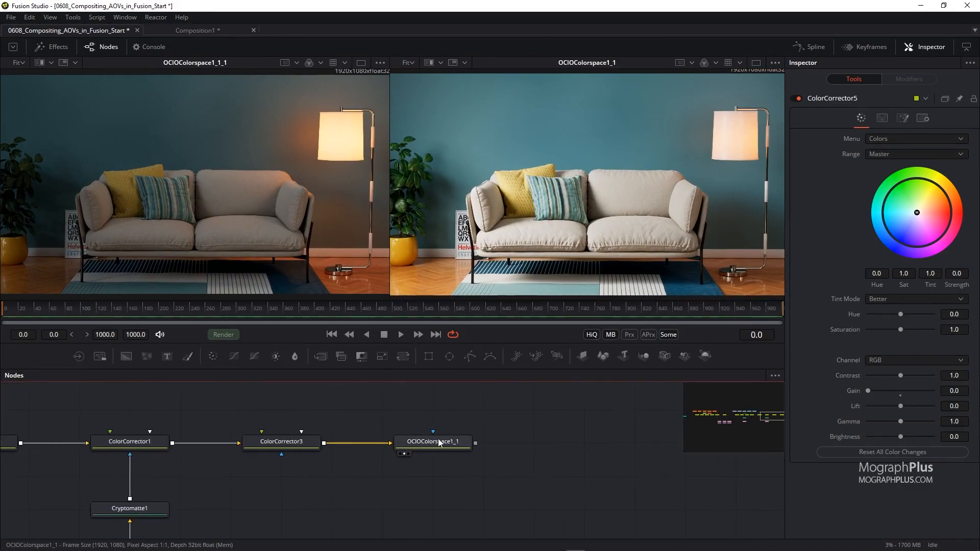
{"action": "left_click_drag", "start_coordinate": [551, 453], "coordinate": [497, 462]}
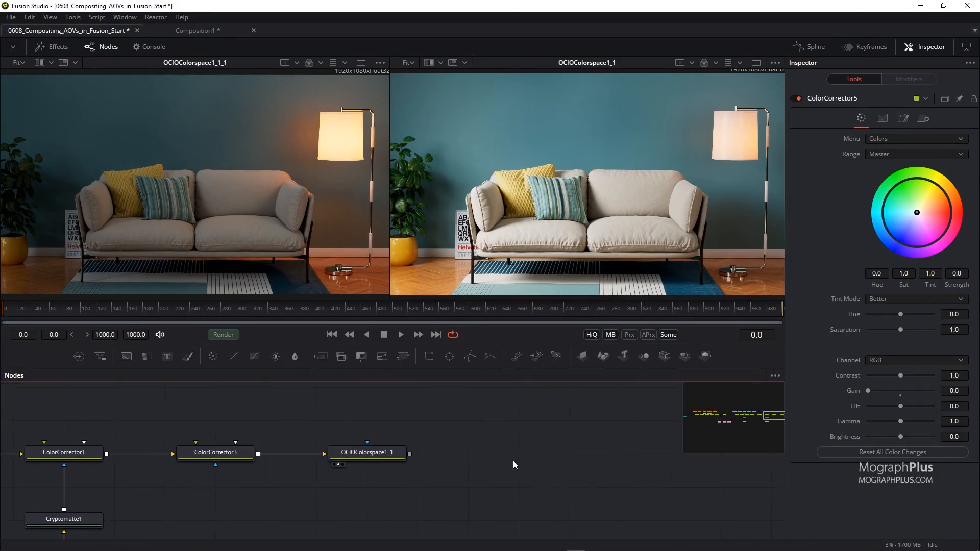
{"action": "key", "text": "shift+space"}
{"action": "type", "text": "saver"}
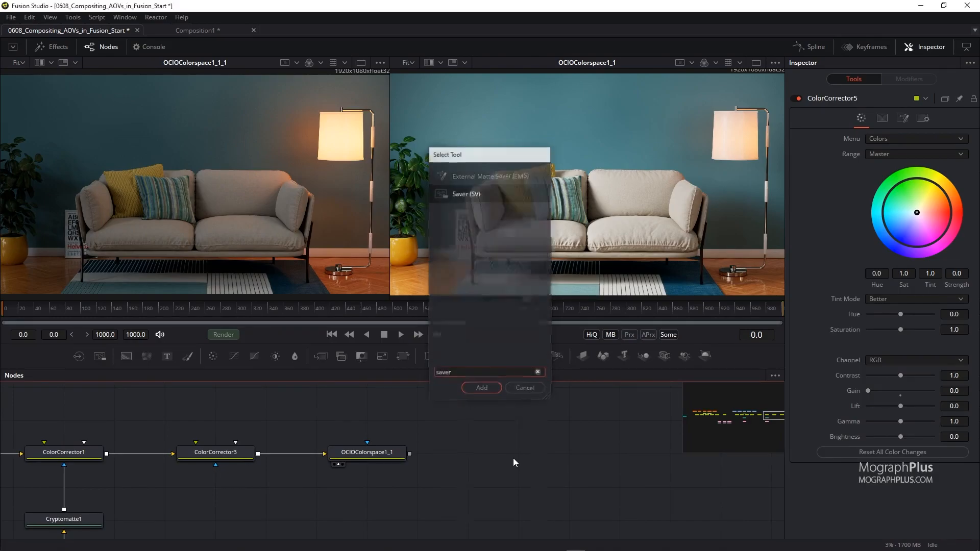
{"action": "key", "text": "Return"}
{"action": "left_click_drag", "start_coordinate": [420, 141], "coordinate": [332, 124]}
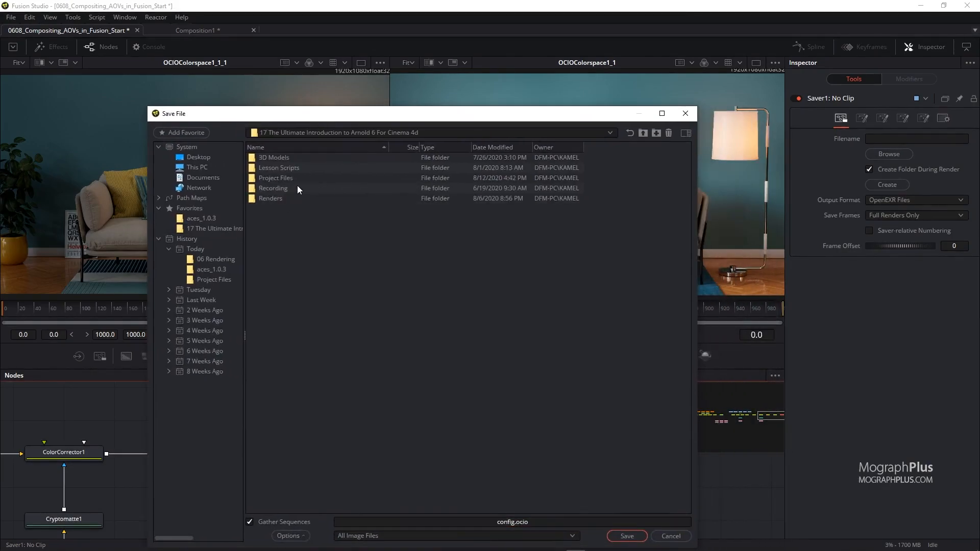
Save the output in Renders > 06 Rendering as 0608_Compositing_AOVs_in_Fusion.png and connect the final OCIO Colorspace to the Saver.
{"action": "double_click", "coordinate": [271, 198]}
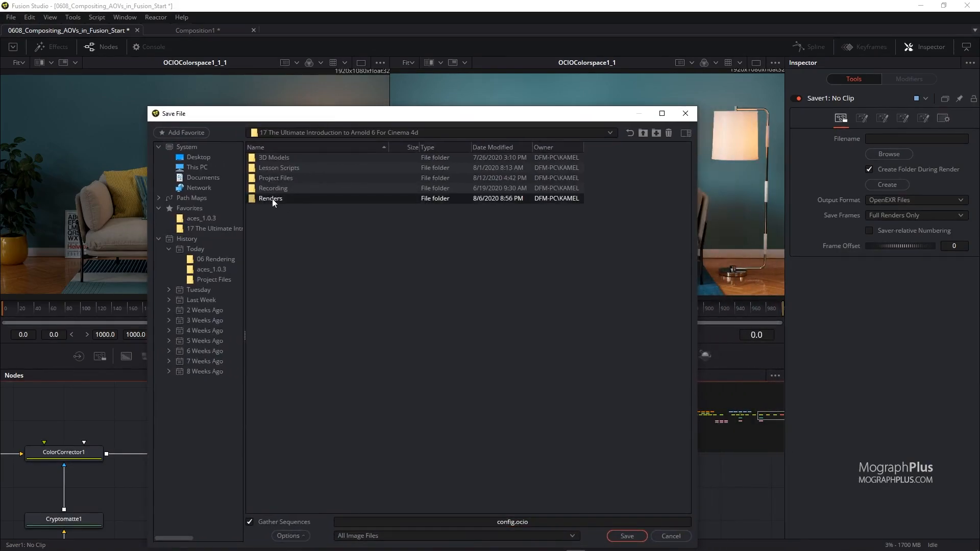
{"action": "double_click", "coordinate": [292, 209]}
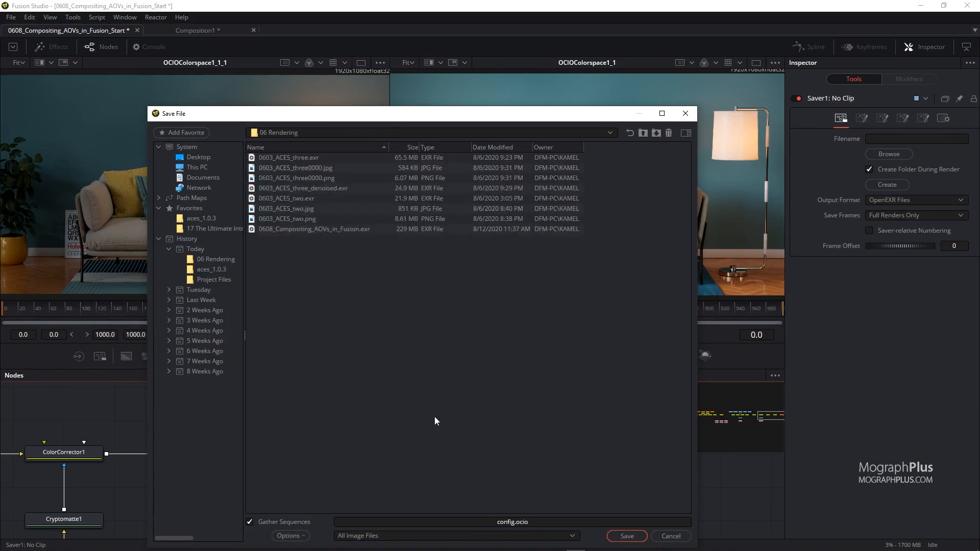
{"action": "left_click", "coordinate": [418, 520]}
{"action": "key", "text": "ctrl+a"}
{"action": "type", "text": "0608_"}
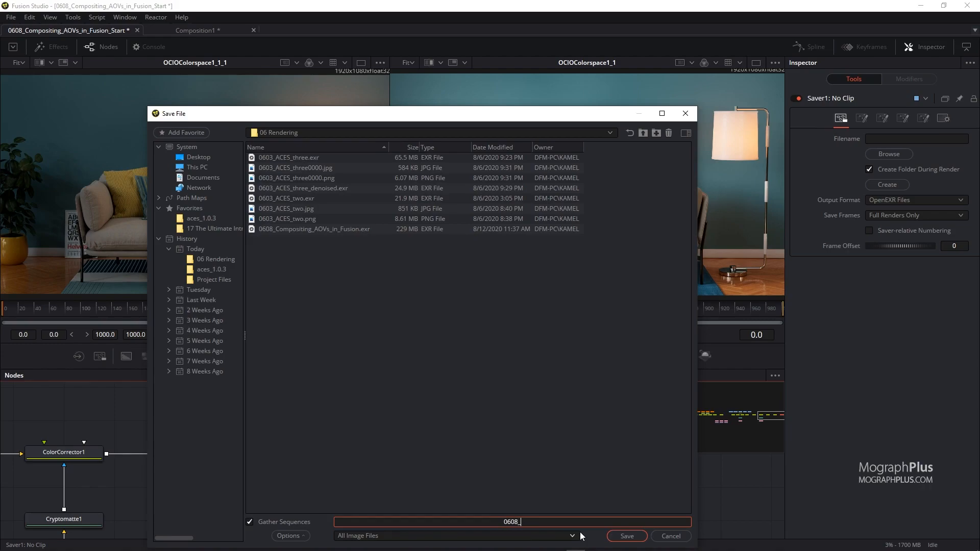
{"action": "type", "text": "Compositing_AOVs_in_Fusion.png"}
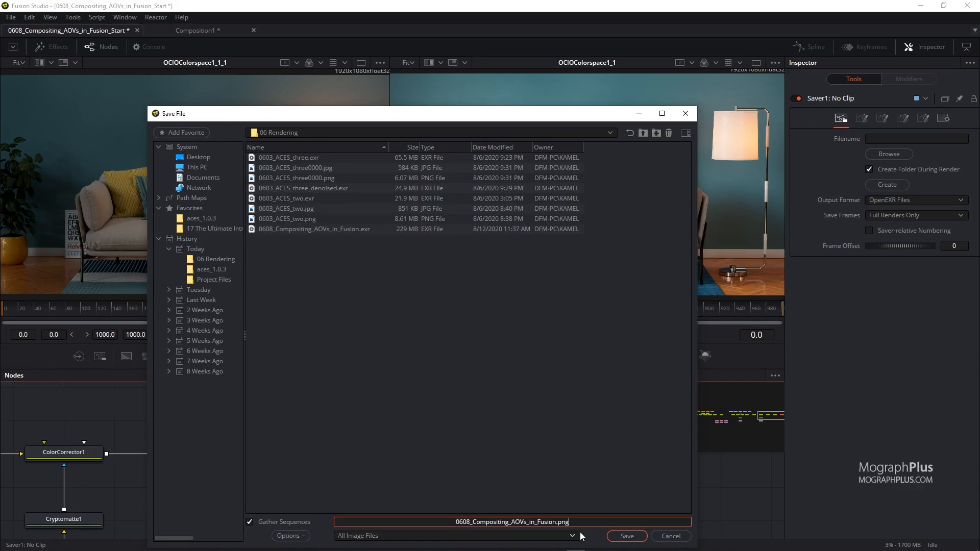
{"action": "left_click", "coordinate": [626, 536]}
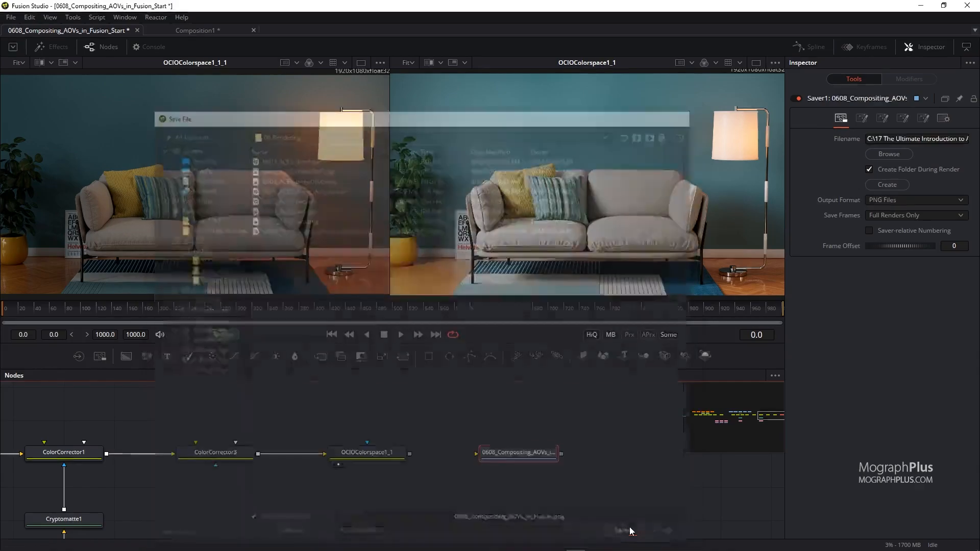
{"action": "left_click_drag", "start_coordinate": [411, 454], "coordinate": [535, 456]}
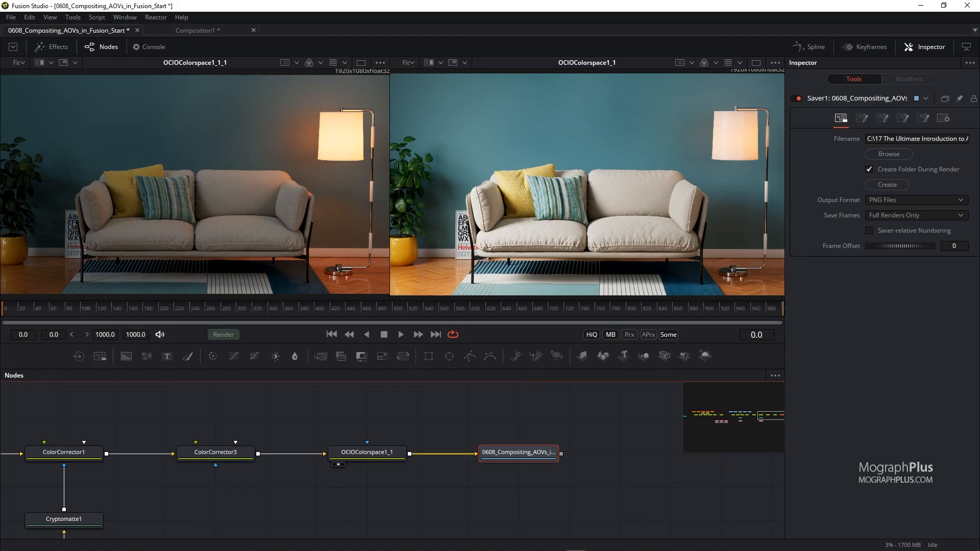
Set the render range to frame 0 through 0 and render it.
{"action": "double_click", "coordinate": [106, 335]}
{"action": "type", "text": "0"}
{"action": "double_click", "coordinate": [135, 335]}
{"action": "type", "text": "0"}
{"action": "key", "text": "Return"}
{"action": "left_click", "coordinate": [228, 336]}
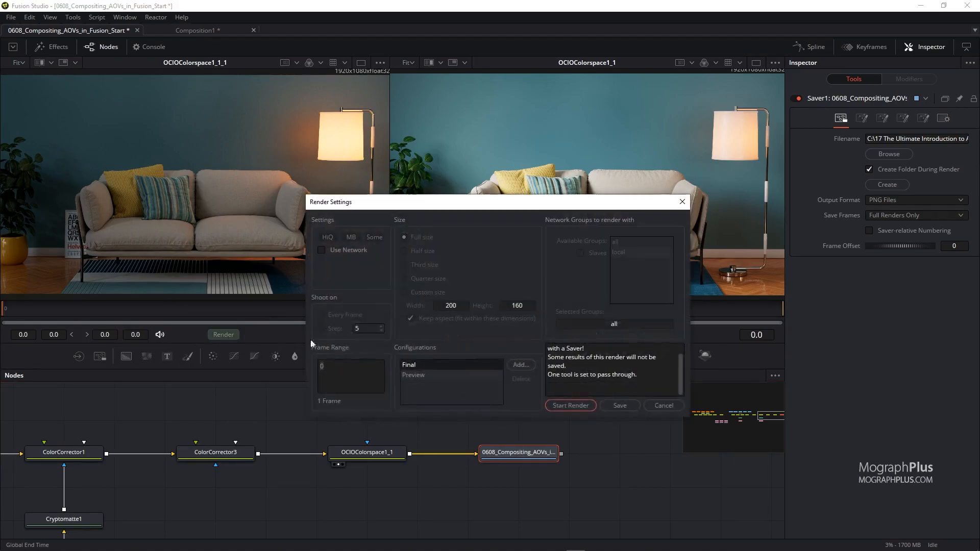
{"action": "left_click", "coordinate": [570, 406]}
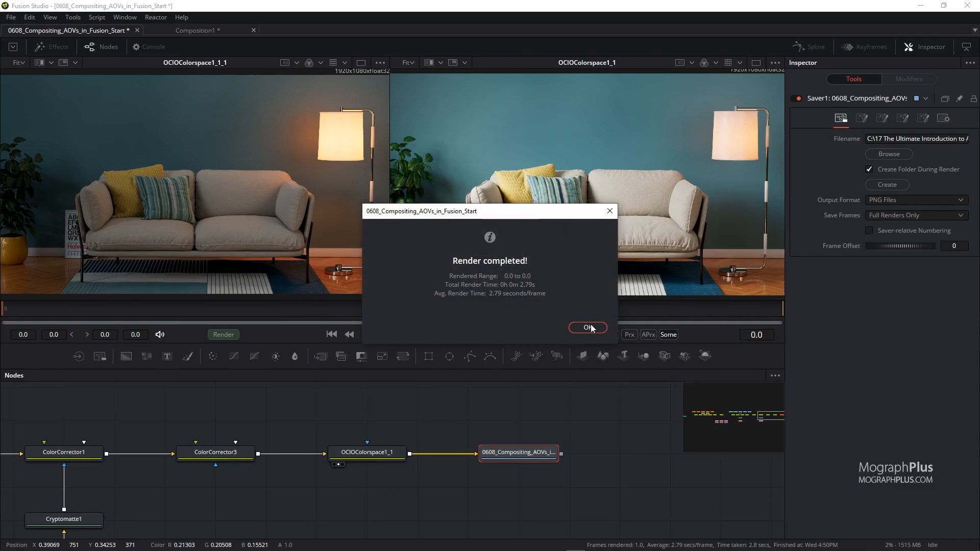
{"action": "left_click", "coordinate": [590, 326]}
Open the 06 Rendering folder and inspect the rendered PNG using extra large icons.
{"action": "left_click_drag", "start_coordinate": [391, 197], "coordinate": [392, 198]}
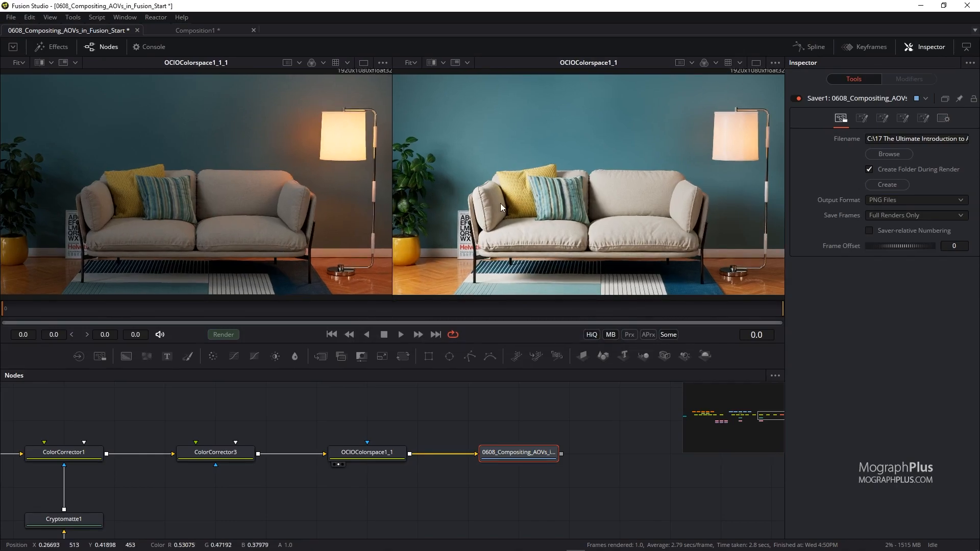
{"action": "left_click_drag", "start_coordinate": [0, 180], "coordinate": [496, 179]}
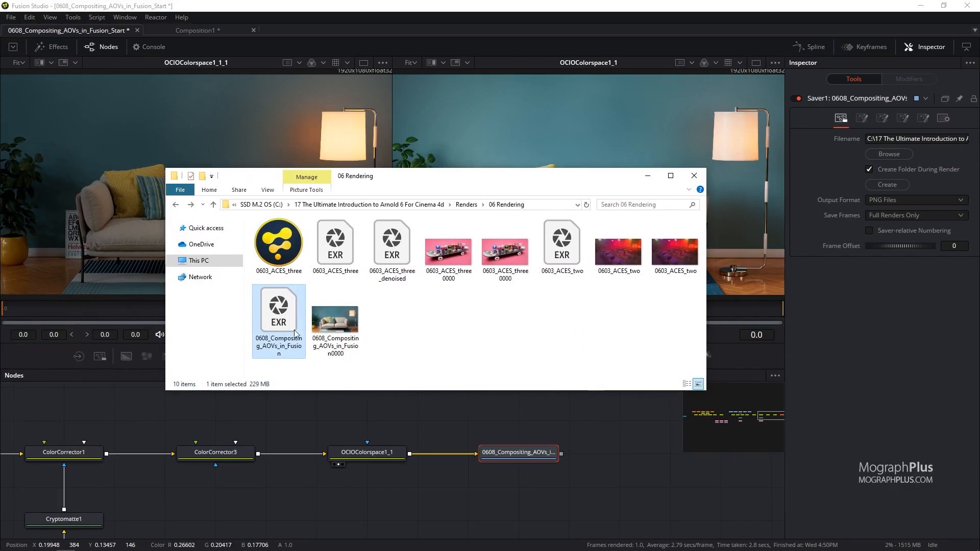
{"action": "left_click", "coordinate": [334, 317]}
{"action": "right_click", "coordinate": [422, 306]}
{"action": "mouse_move", "coordinate": [511, 314]}
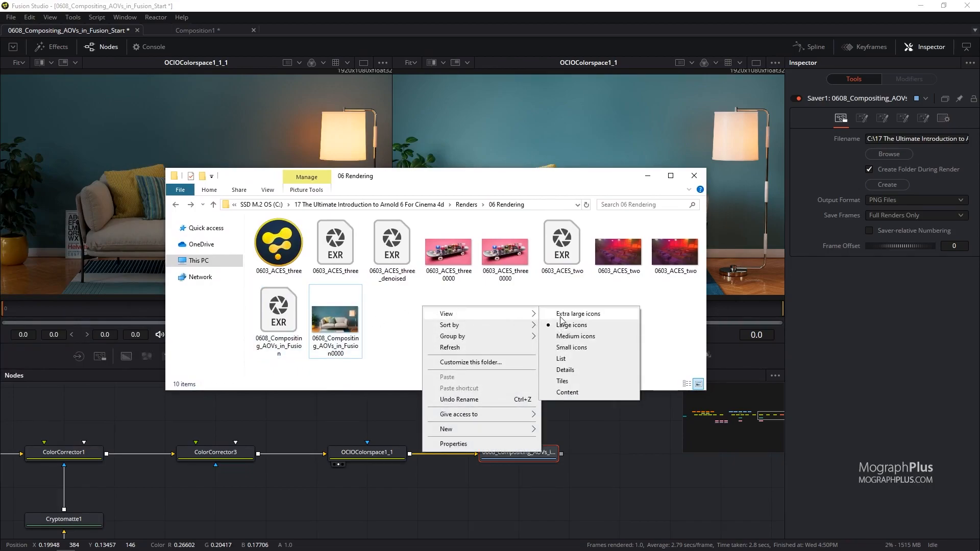
{"action": "left_click", "coordinate": [561, 314]}
{"action": "scroll", "coordinate": [531, 310], "scroll_direction": "down", "scroll_amount": 5}
{"action": "left_click", "coordinate": [323, 326]}
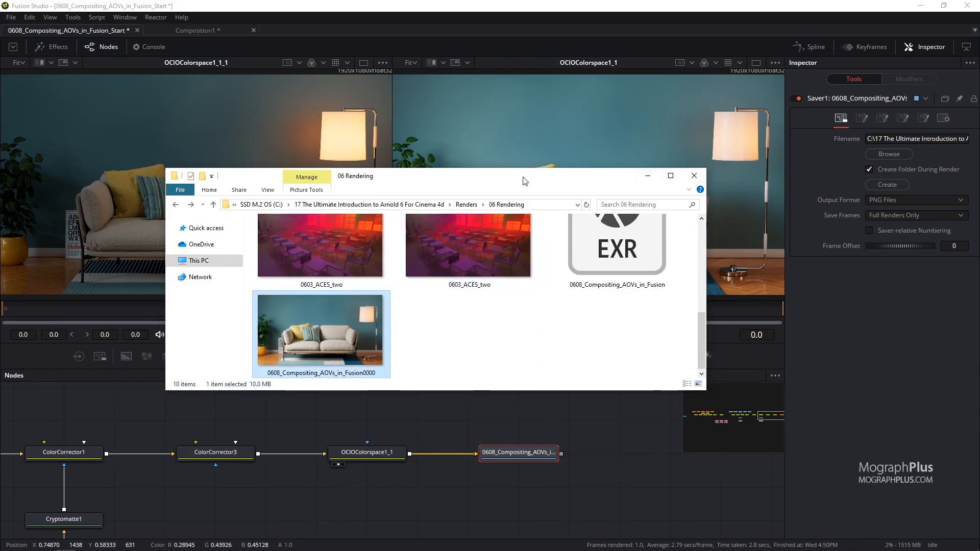
{"action": "left_click_drag", "start_coordinate": [525, 181], "coordinate": [445, 204]}
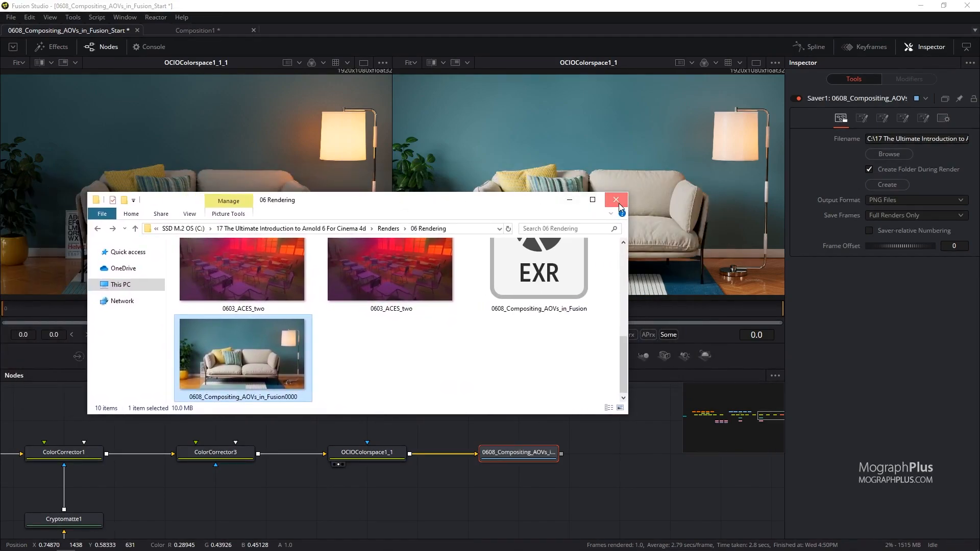
{"action": "left_click", "coordinate": [615, 198]}
{"action": "scroll", "coordinate": [281, 415], "scroll_direction": "down", "scroll_amount": 2}
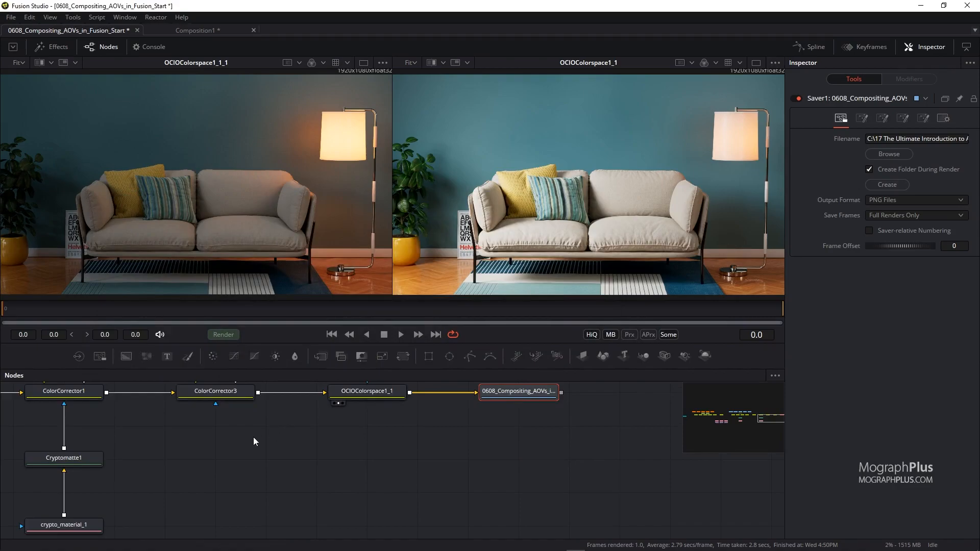
{"action": "scroll", "coordinate": [259, 455], "scroll_direction": "down", "scroll_amount": 3}
{"action": "scroll", "coordinate": [341, 496], "scroll_direction": "up", "scroll_amount": 4}
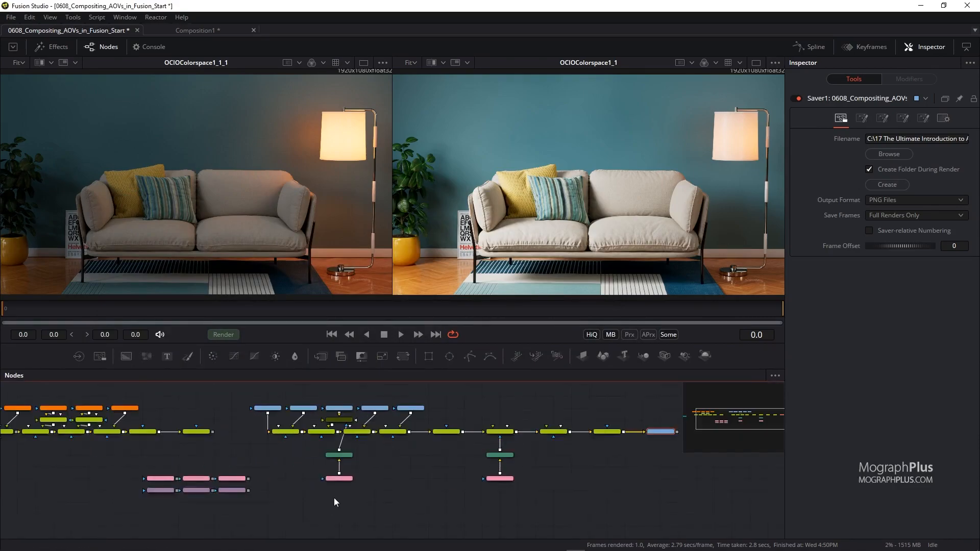